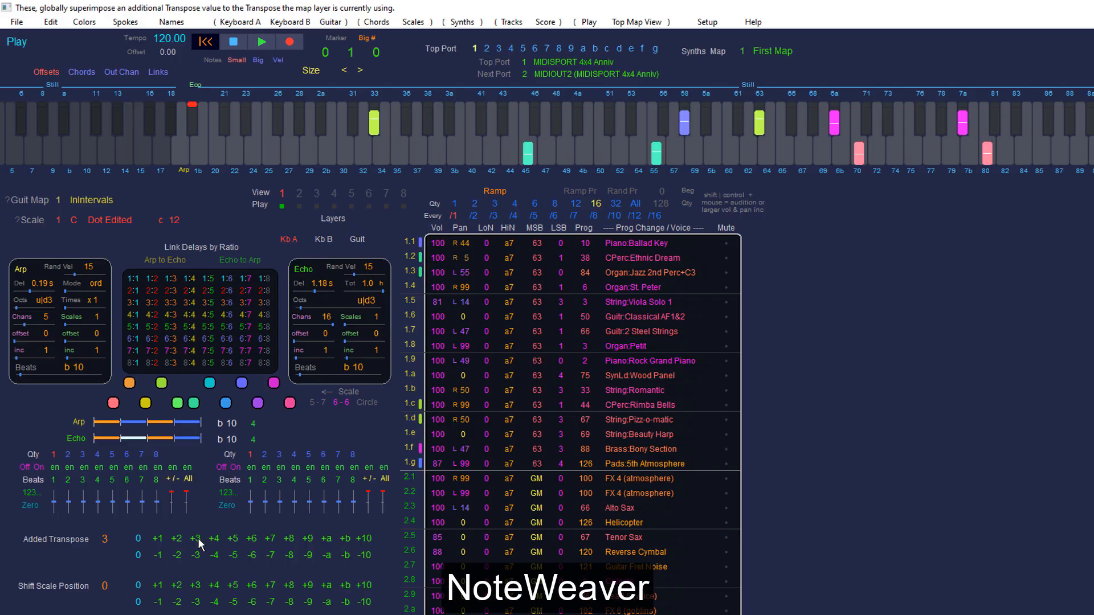
# Step: Set the added transpose to 0 and try shifting the output scale position up and down by several steps
pyautogui.click(196, 554)
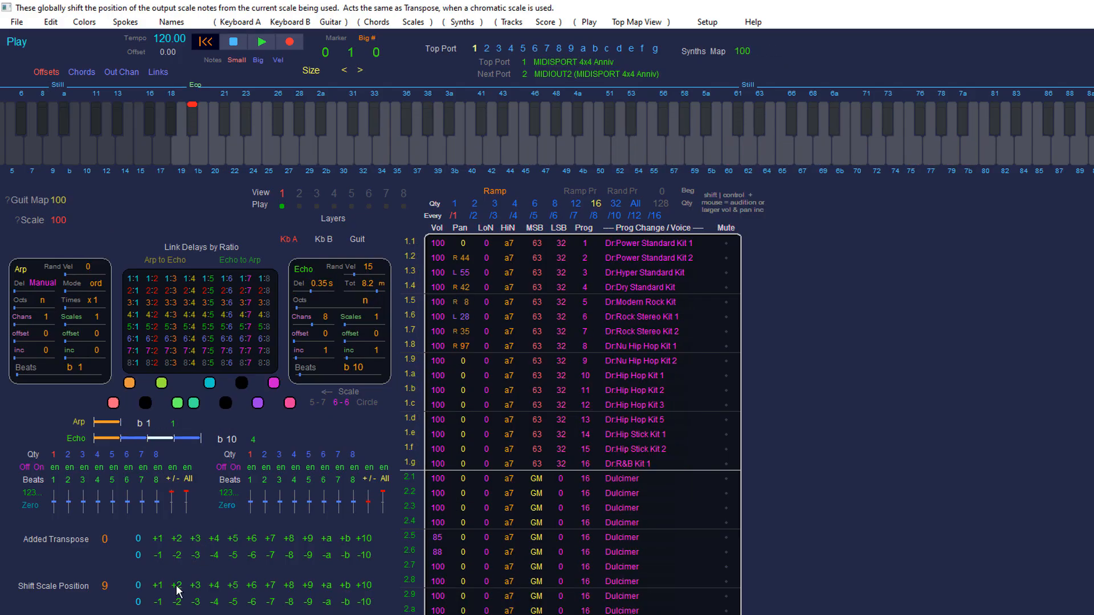
pyautogui.click(177, 586)
pyautogui.click(141, 601)
pyautogui.click(154, 604)
pyautogui.click(158, 587)
pyautogui.click(159, 602)
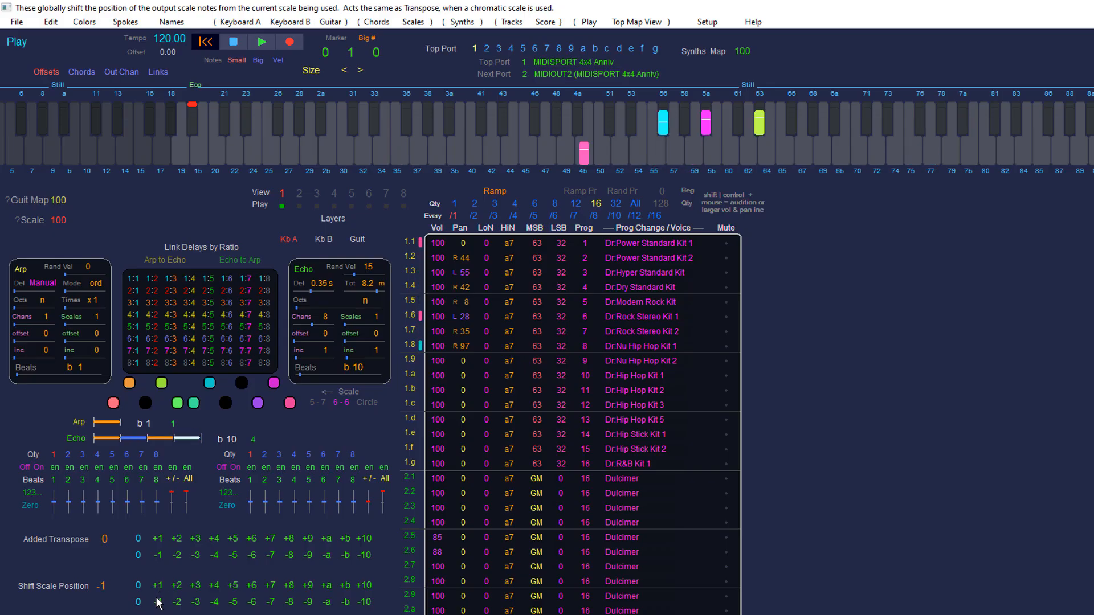
pyautogui.click(162, 587)
pyautogui.click(158, 605)
pyautogui.click(158, 605)
pyautogui.click(158, 602)
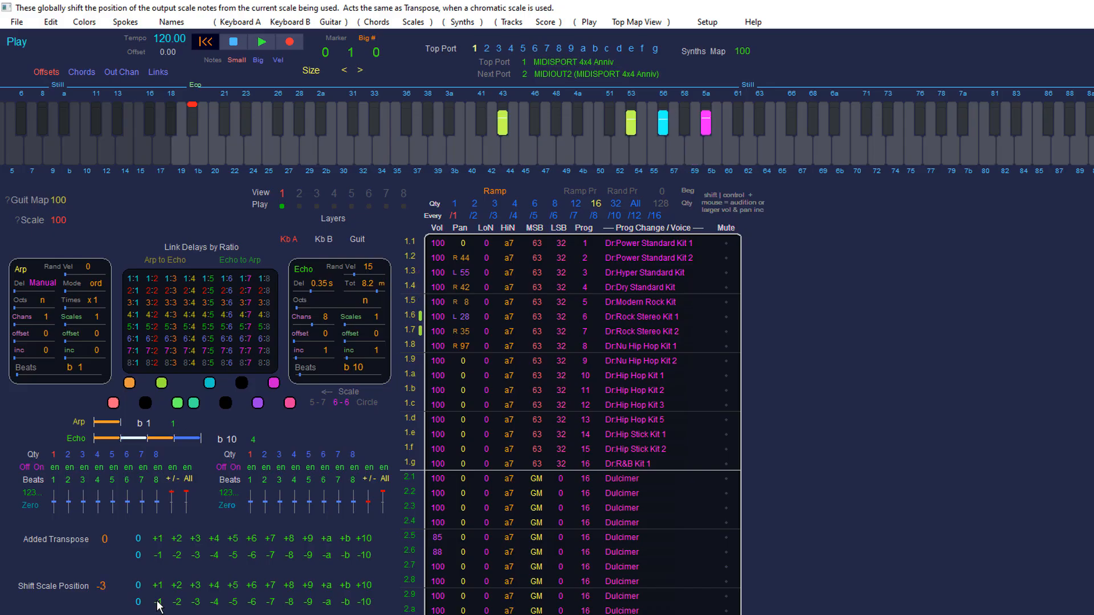
pyautogui.click(159, 603)
pyautogui.click(162, 585)
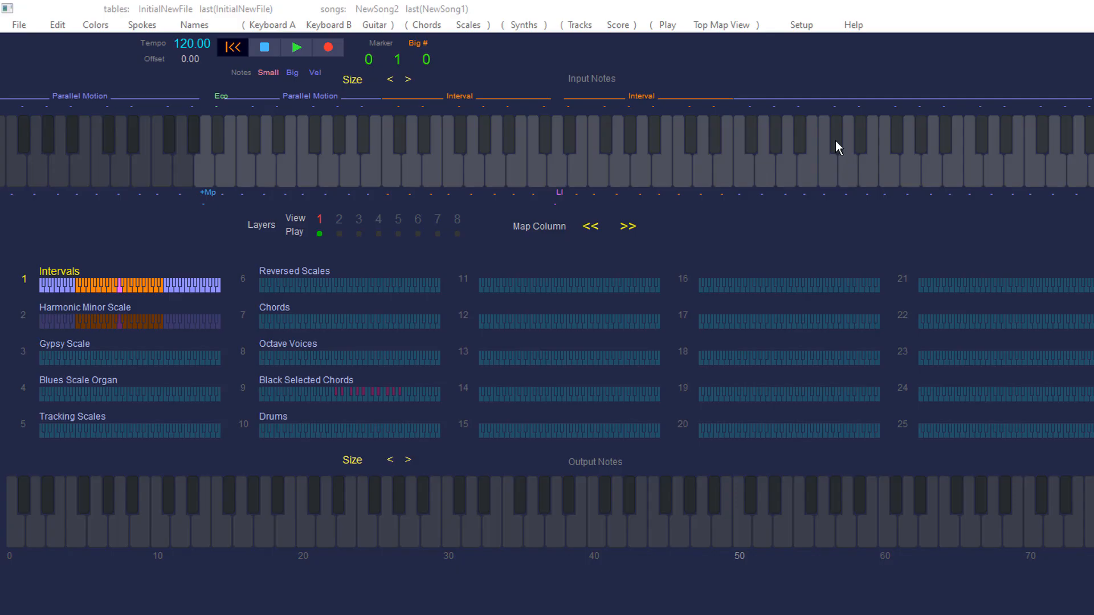
# Step: Select the Black Selected Chords map, open the Keyboard A functions table, and switch its view to map 30, Drums 2 octaves
pyautogui.press('Down')
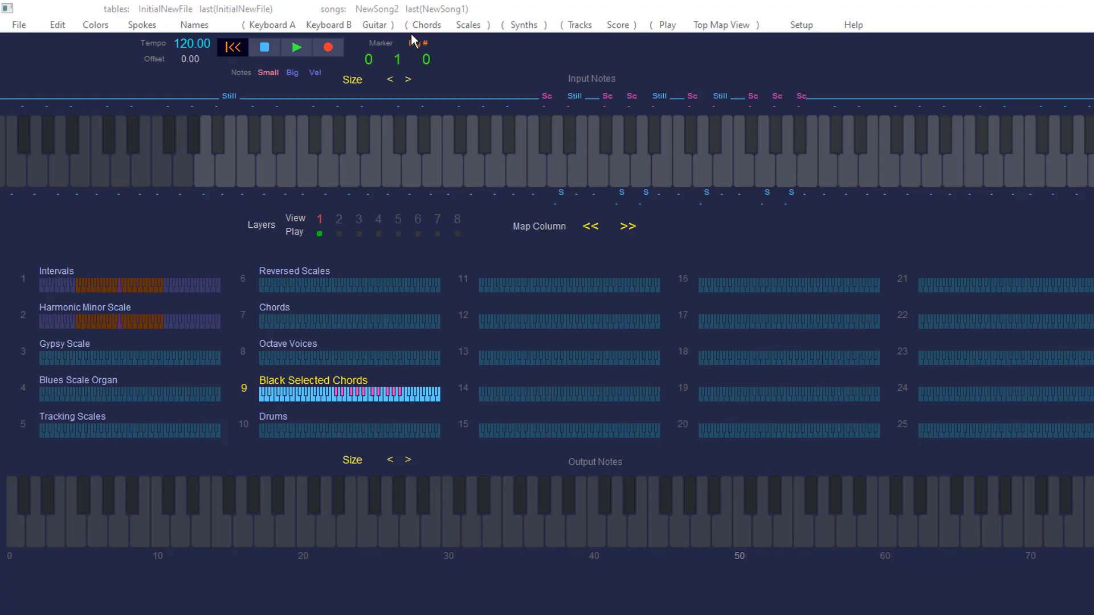
pyautogui.click(272, 25)
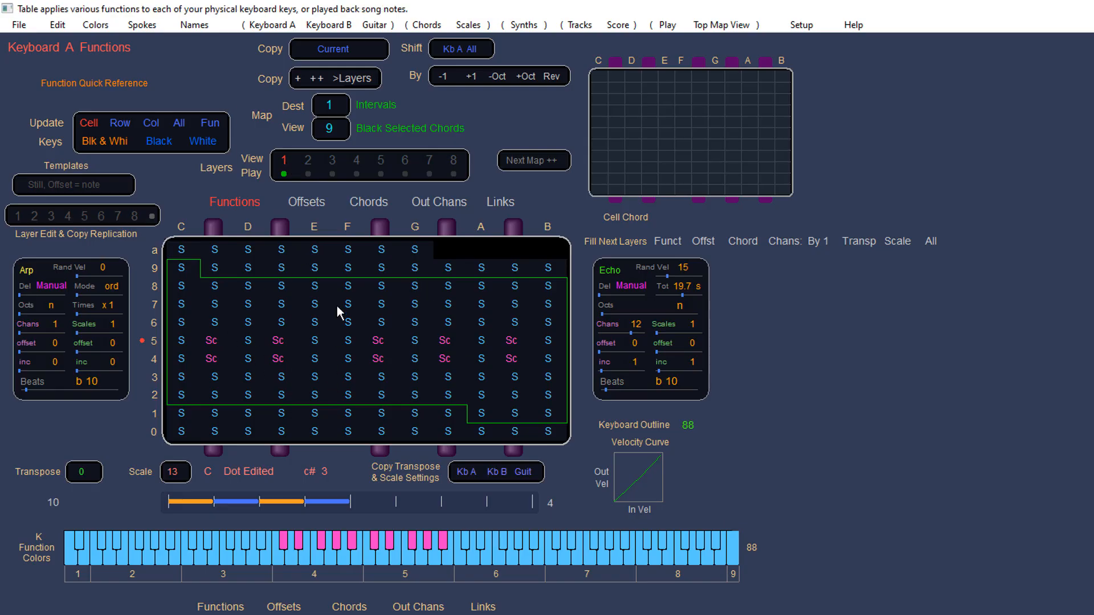
pyautogui.moveTo(332, 131); pyautogui.dragTo(409, 135)
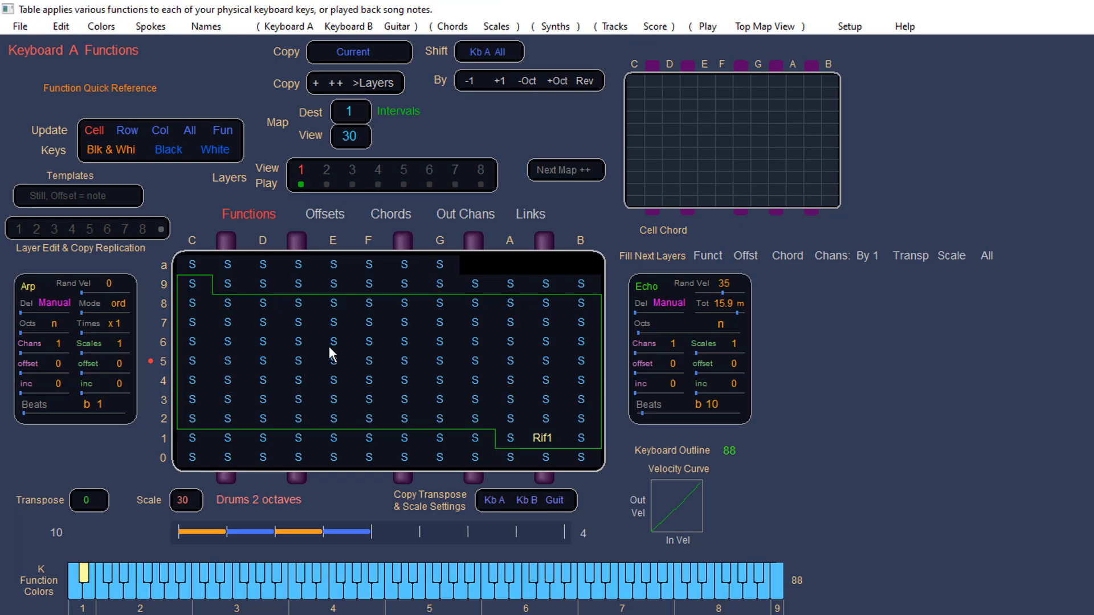
# Step: Set the function of every cell in the table to Parallel Motion (Mp)
pyautogui.moveTo(300, 303); pyautogui.dragTo(264, 331)
pyautogui.click(296, 306)
pyautogui.click(302, 302)
pyautogui.click(269, 302)
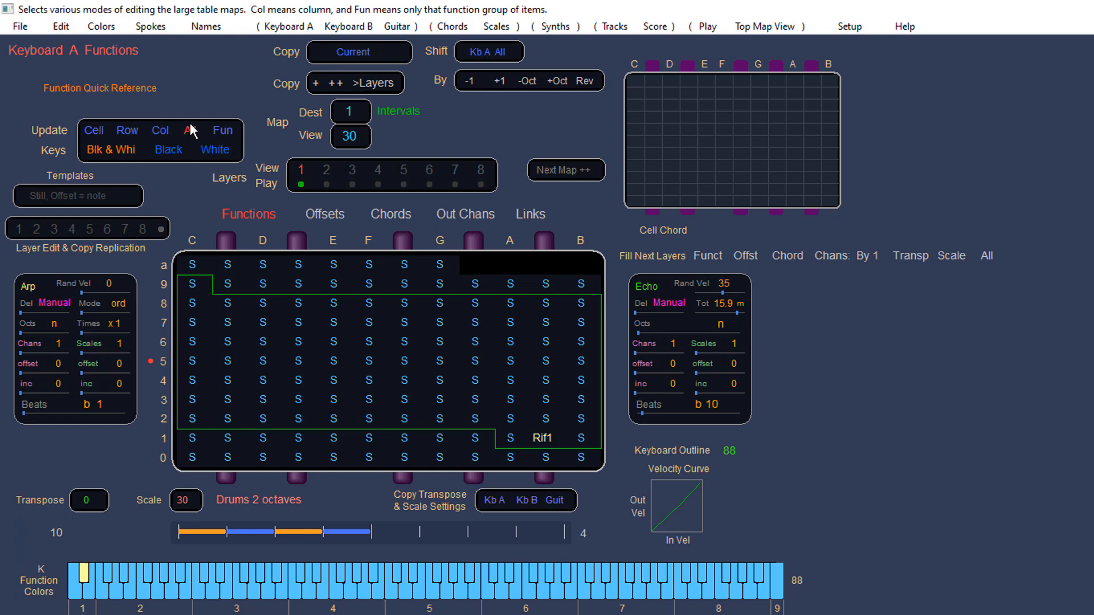
pyautogui.scroll(-4, 340, 343)
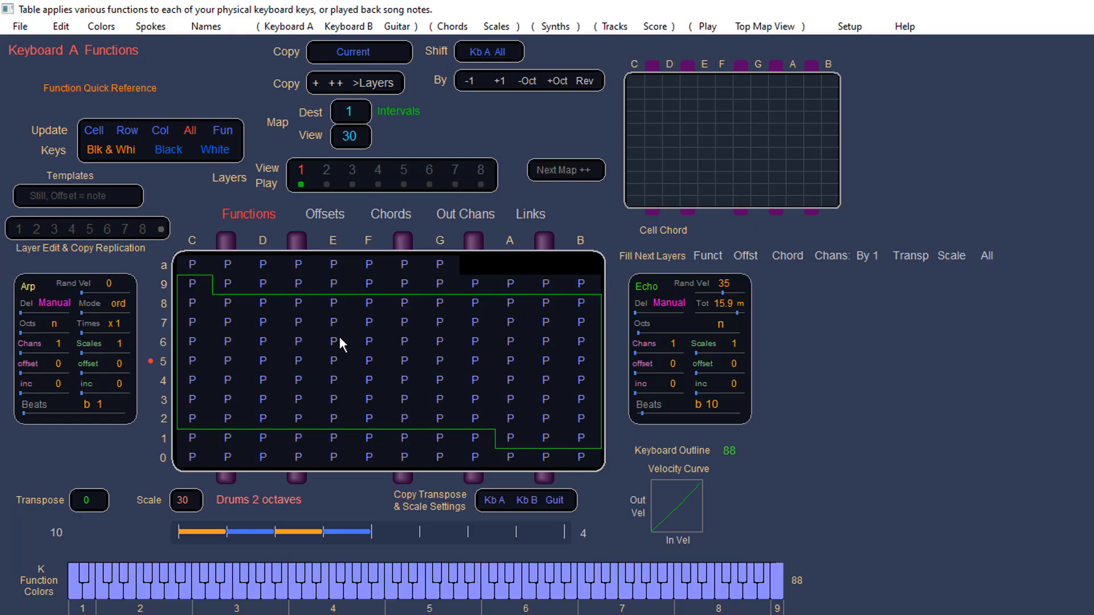
pyautogui.scroll(-2, 339, 343)
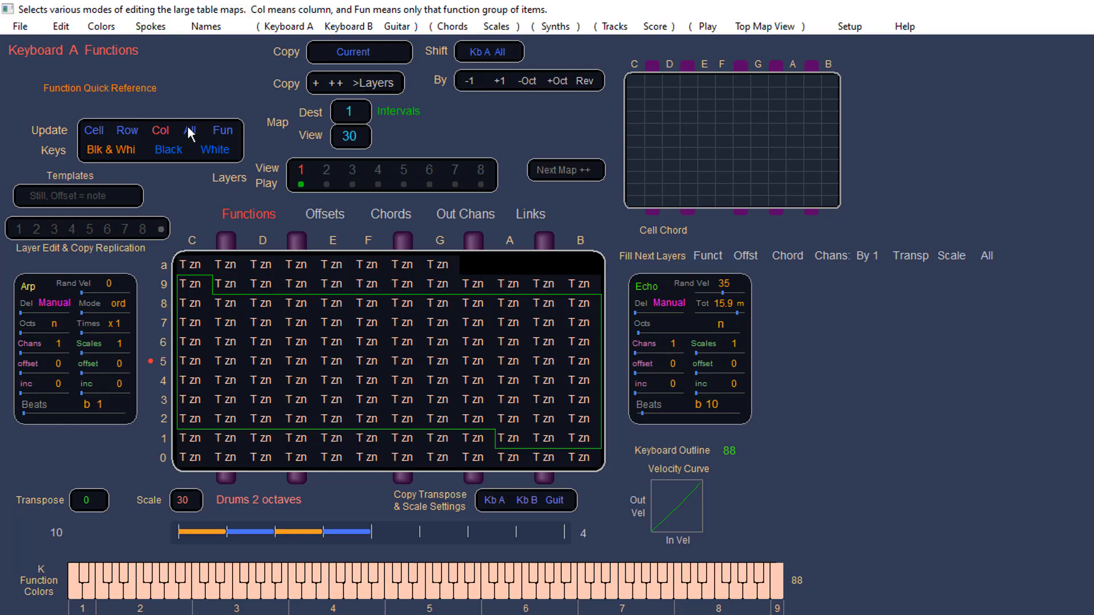
pyautogui.click(300, 317)
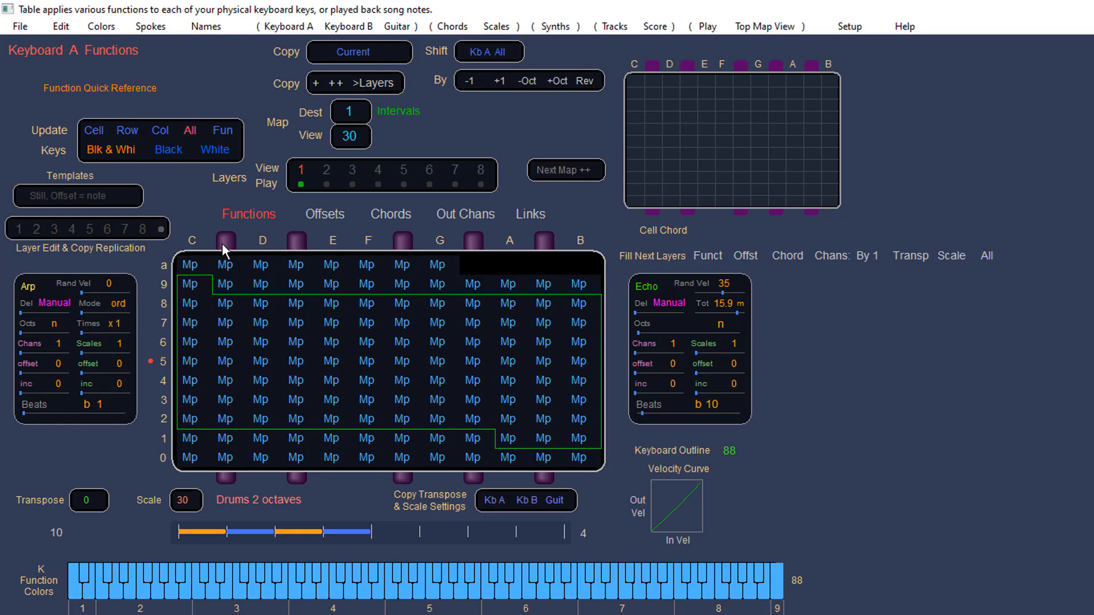
# Step: Set row 7's function to Interval Zone and column E's function to Transpose
pyautogui.click(128, 130)
pyautogui.scroll(-1, 307, 324)
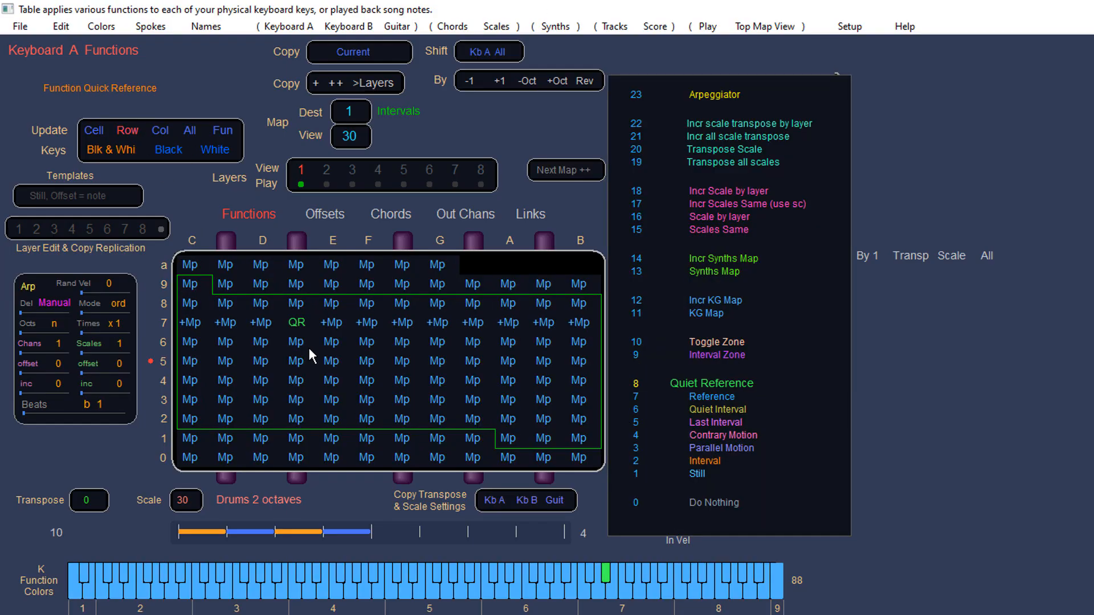
pyautogui.scroll(-4, 309, 320)
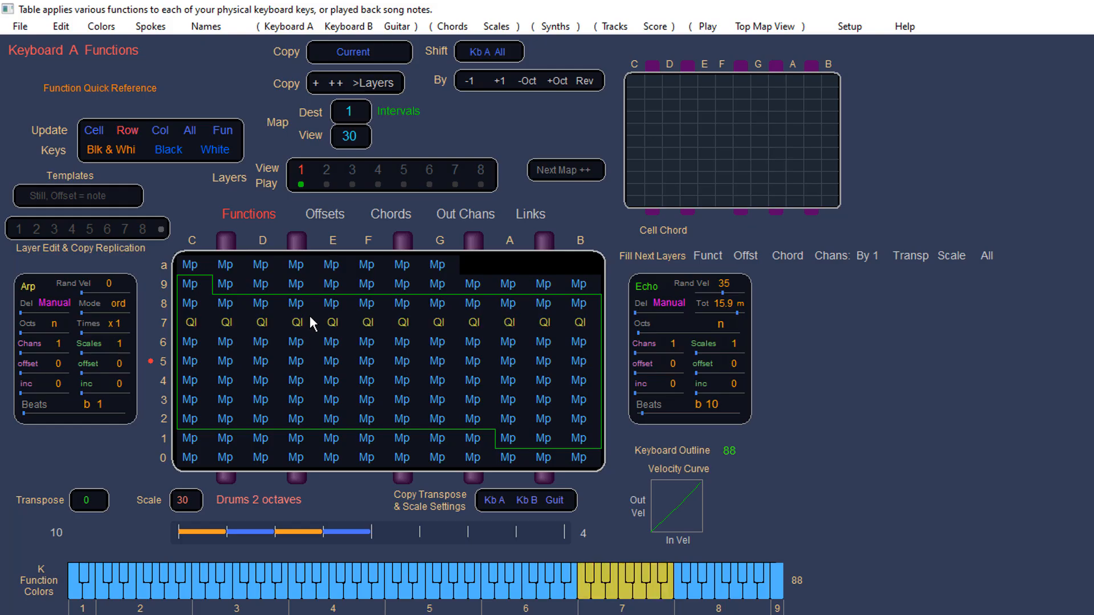
pyautogui.click(162, 123)
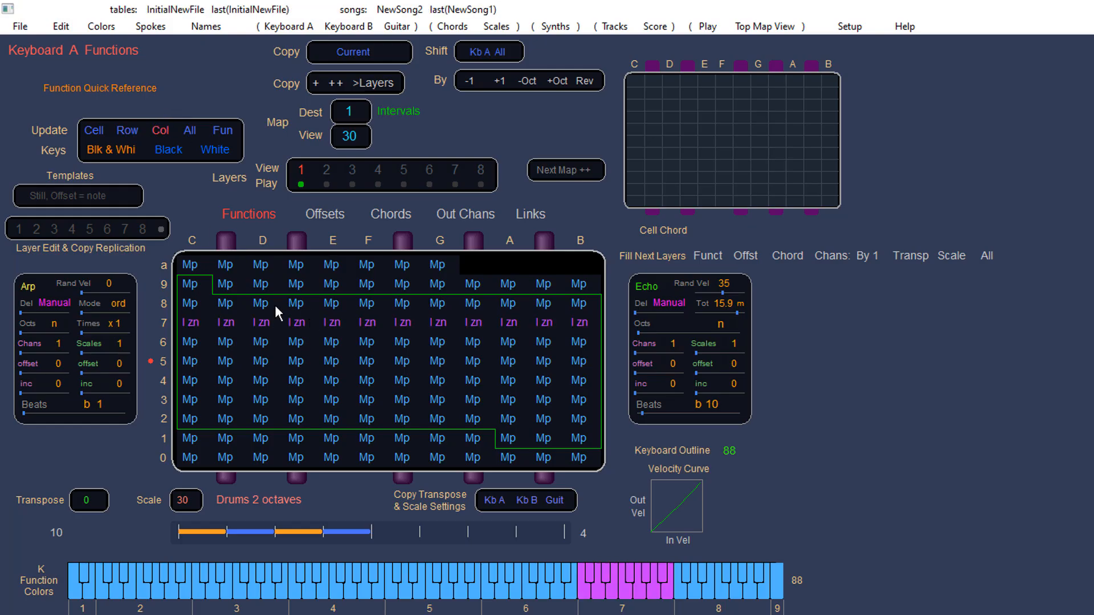
pyautogui.scroll(1, 303, 303)
pyautogui.scroll(3, 303, 300)
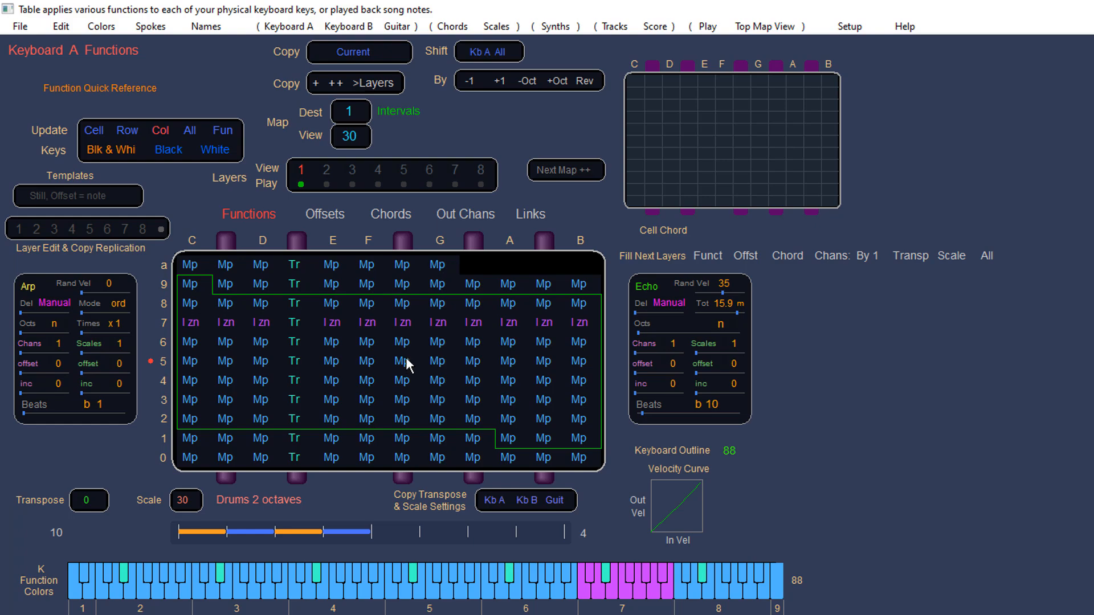
# Step: Clear all cells of the functions table and set every cell to Still (S)
pyautogui.click(187, 128)
pyautogui.moveTo(353, 318); pyautogui.dragTo(353, 399)
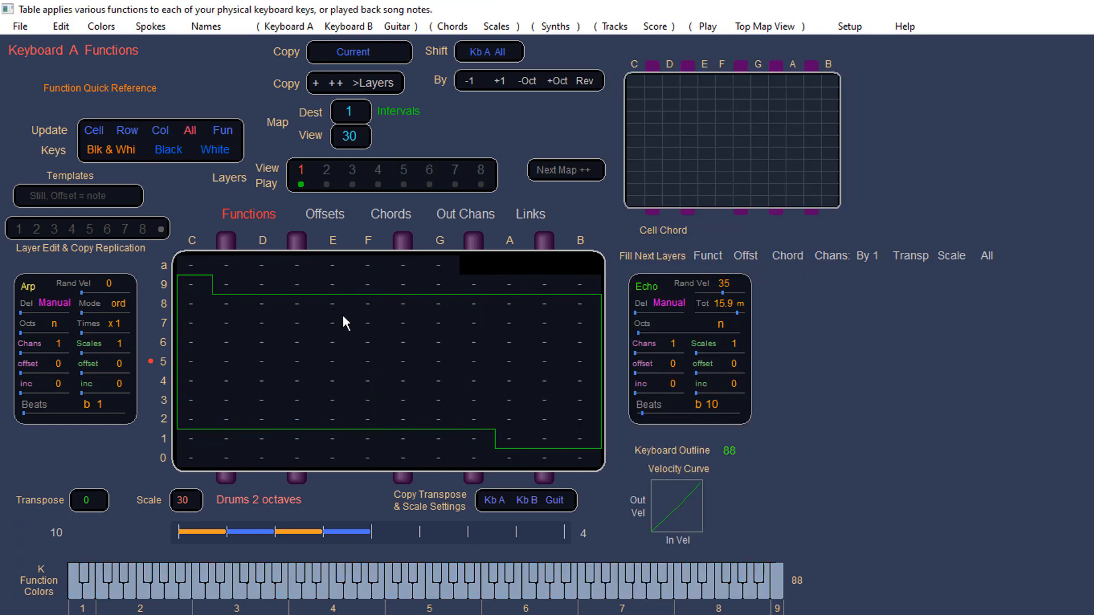
pyautogui.press('s')
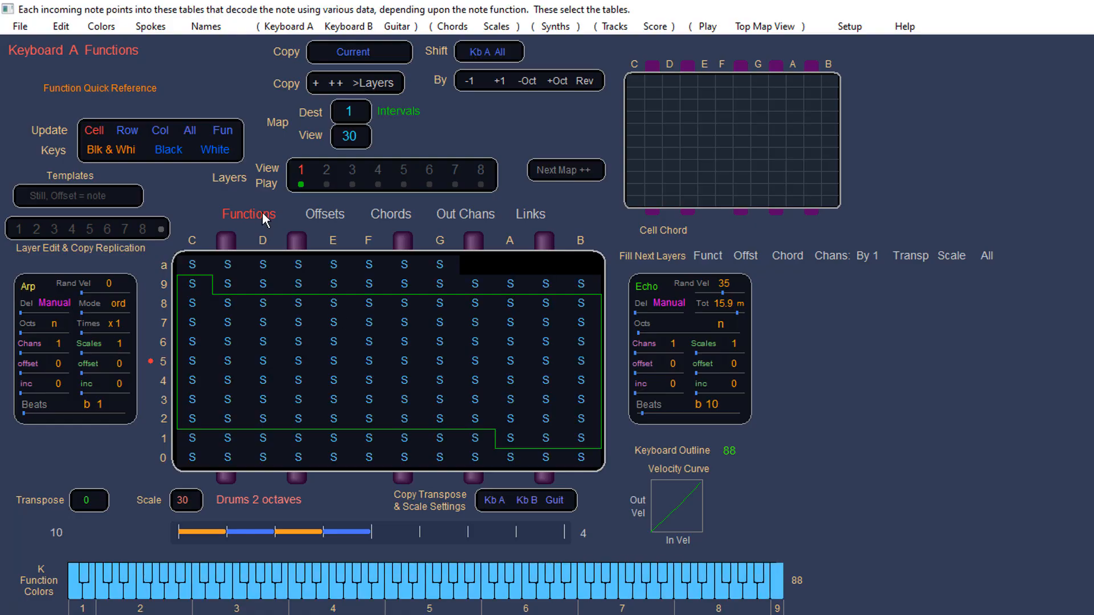
# Step: Inspect the Offsets table and switch to the Chords table
pyautogui.click(322, 213)
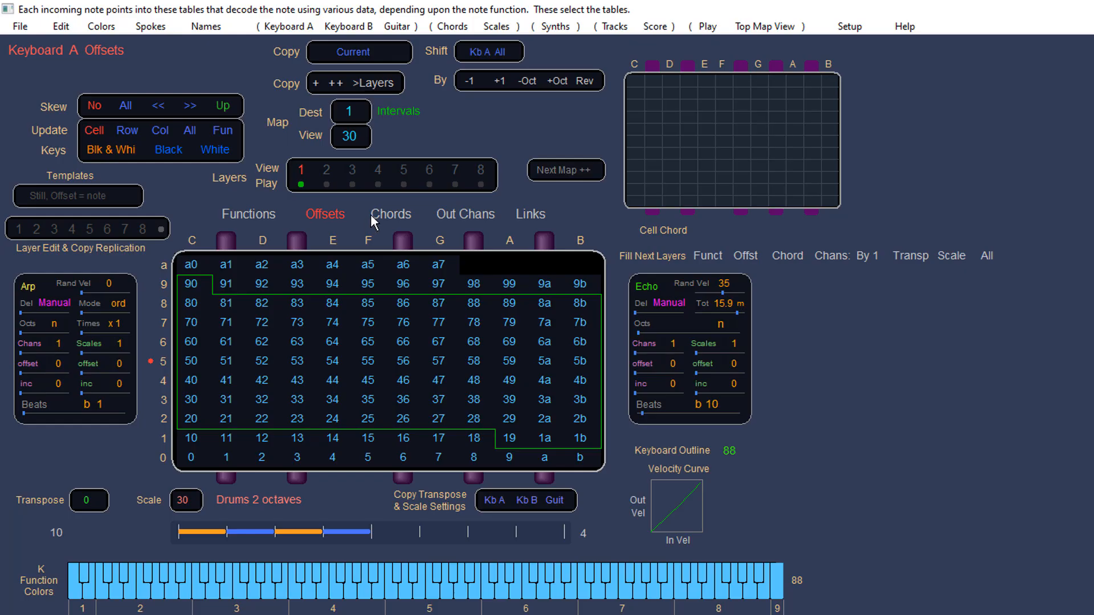
pyautogui.click(389, 215)
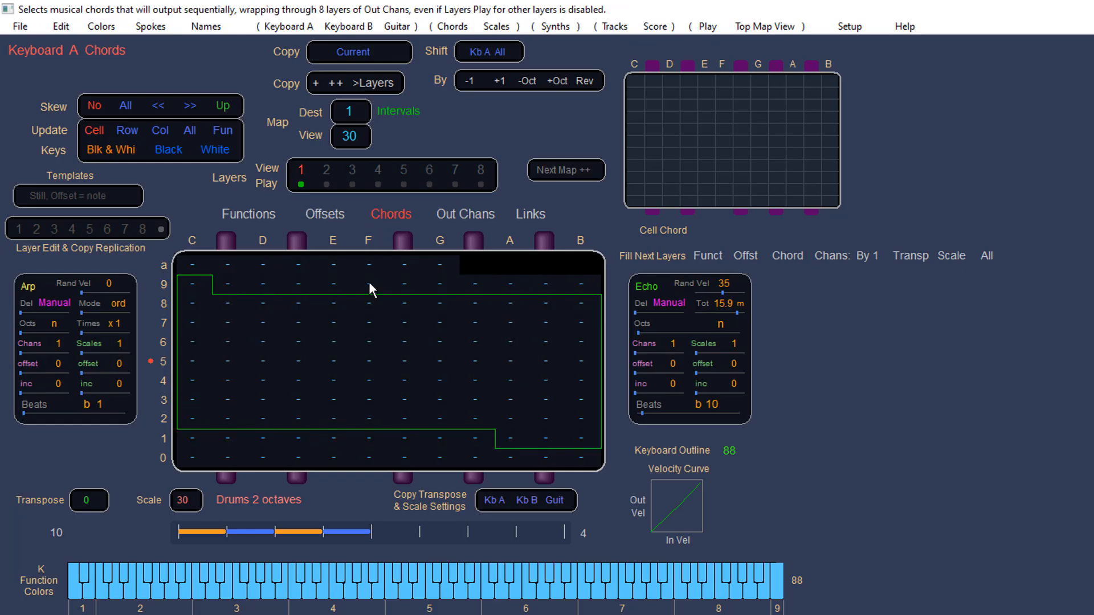
# Step: Try assigning chord 40 to cell F9 and chord 44 to all cells, then clear every chord cell
pyautogui.moveTo(369, 283); pyautogui.dragTo(461, 286)
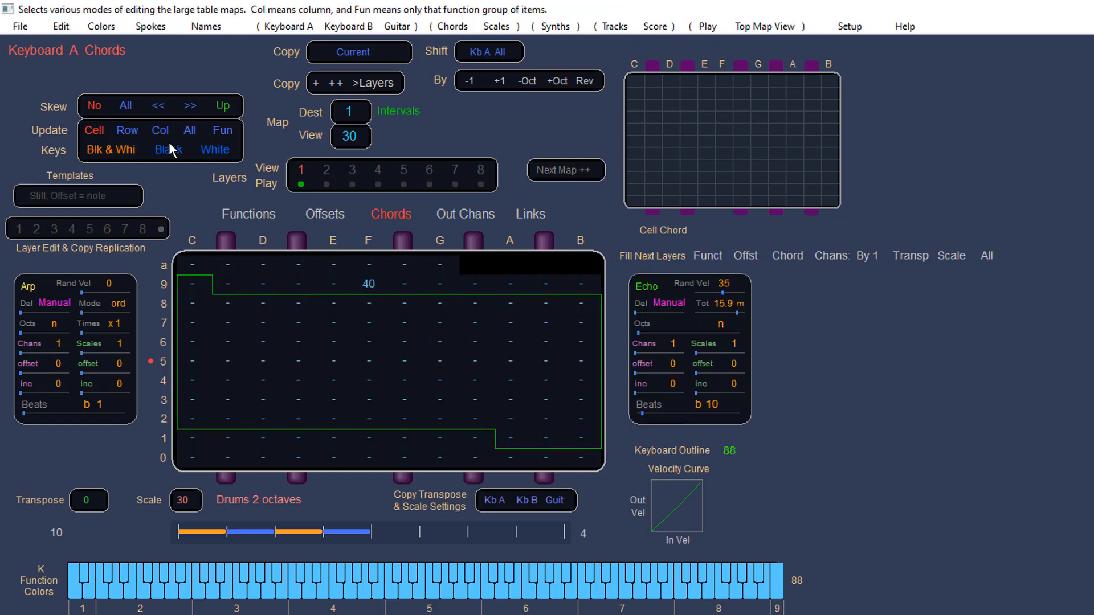
pyautogui.click(189, 131)
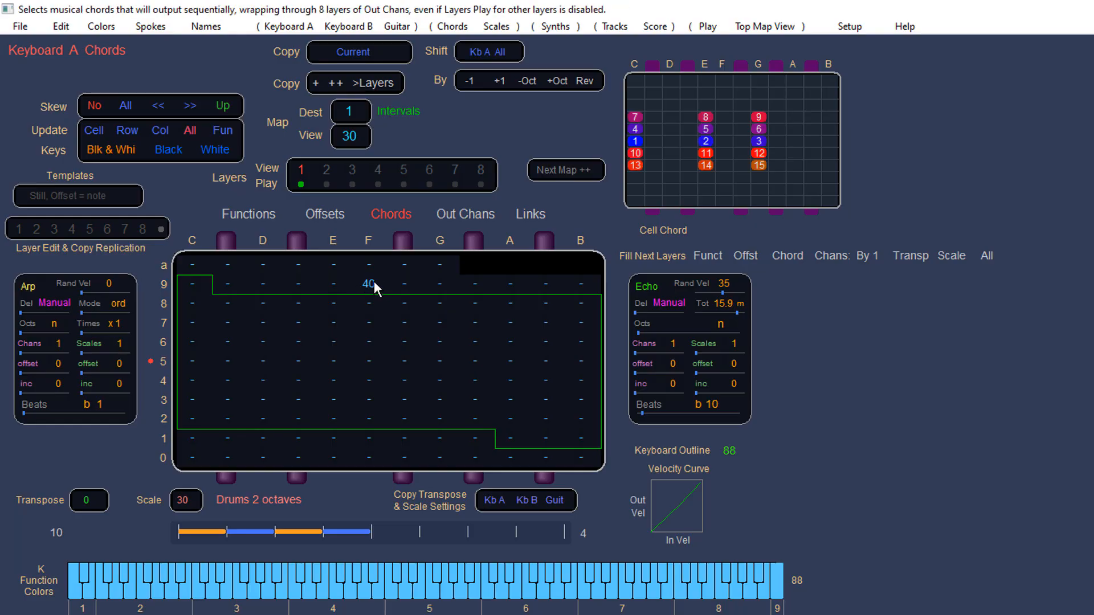
pyautogui.scroll(1, 374, 282)
pyautogui.scroll(3, 405, 302)
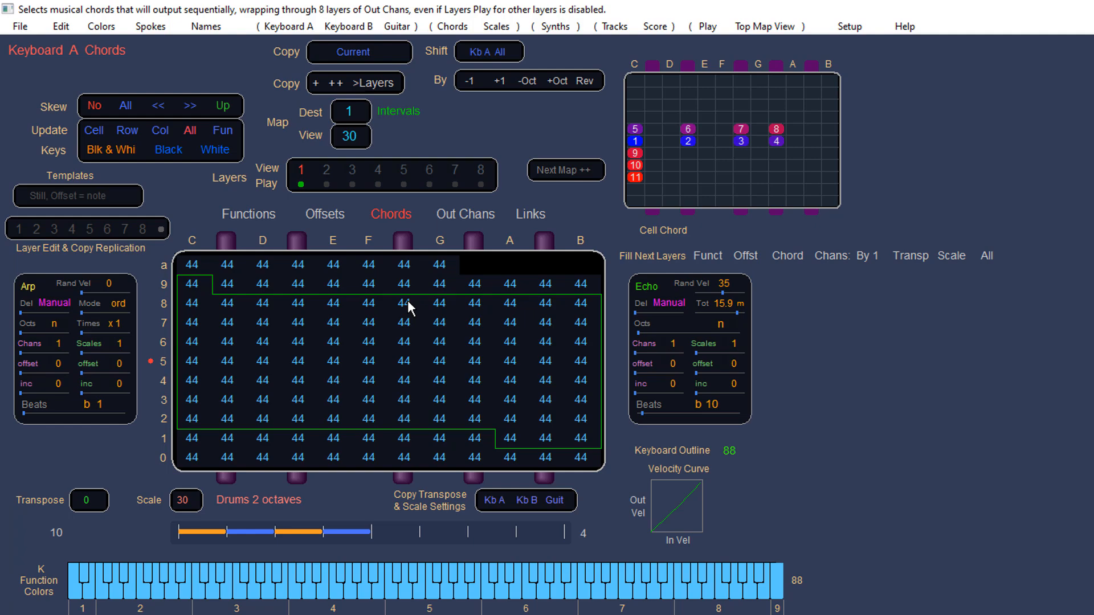
pyautogui.scroll(2, 408, 302)
pyautogui.moveTo(408, 302); pyautogui.dragTo(323, 416)
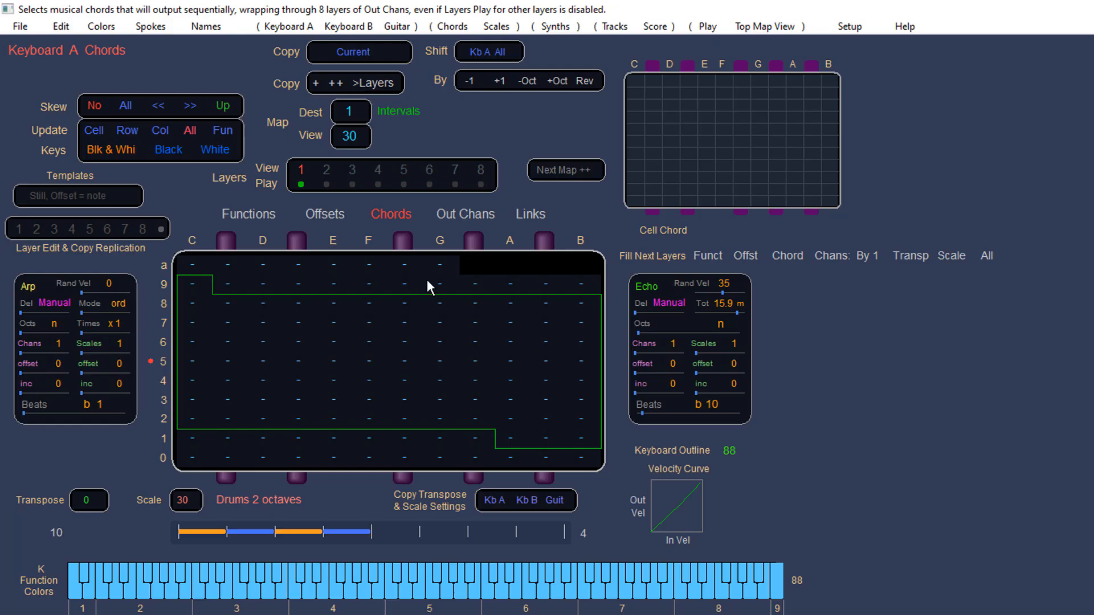
# Step: Set the output channel of every cell to 1.1 in the Out Chans table
pyautogui.click(454, 210)
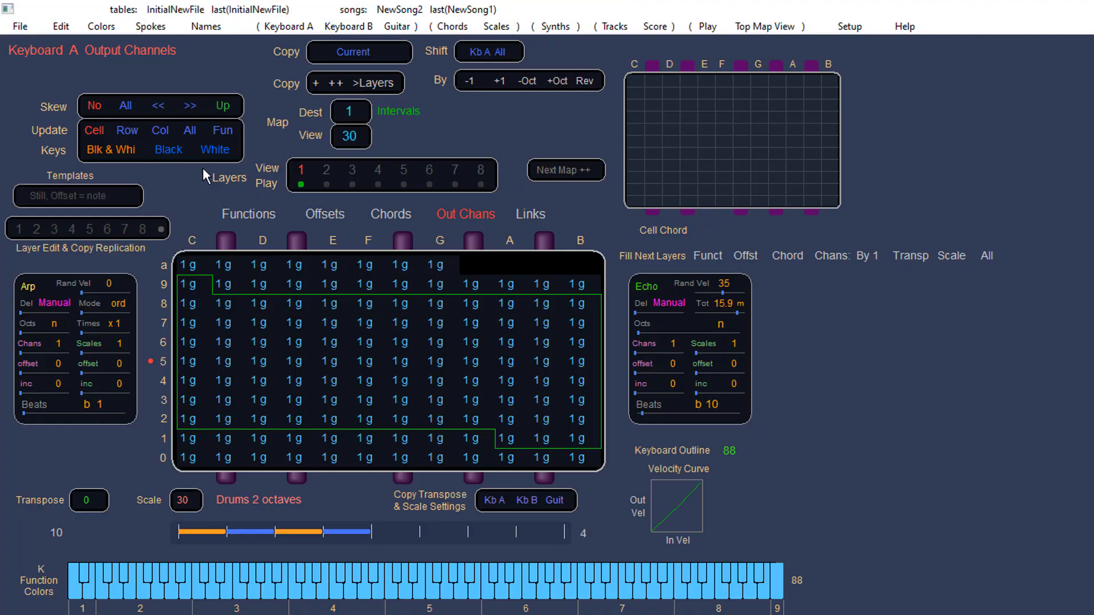
pyautogui.click(189, 130)
pyautogui.moveTo(375, 319); pyautogui.dragTo(369, 467)
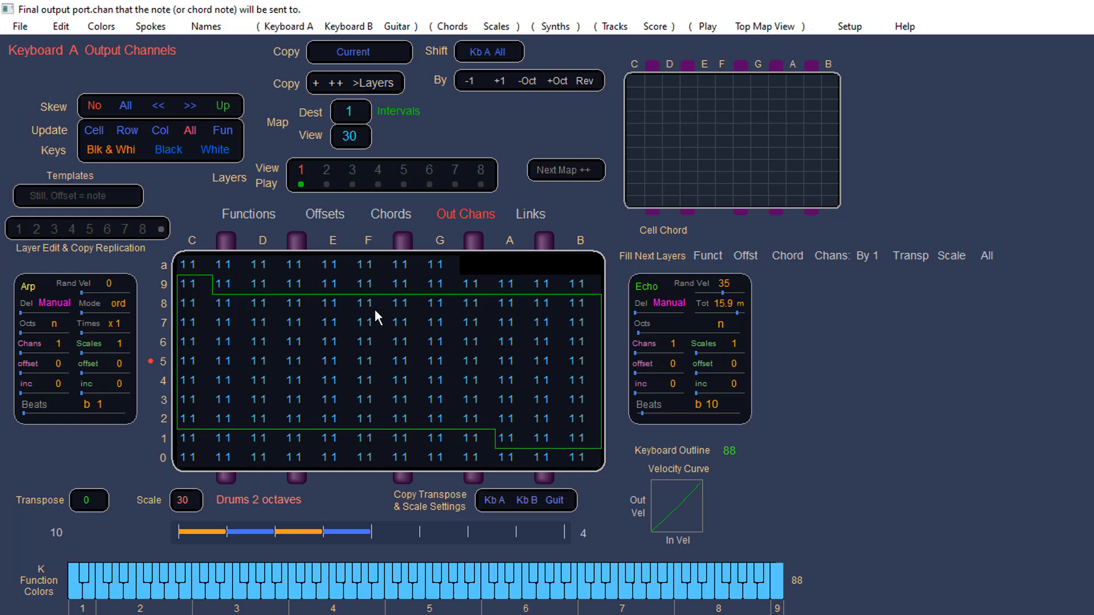
# Step: Open the Synth Patches & Controller Routing page
pyautogui.moveTo(439, 269); pyautogui.dragTo(425, 251)
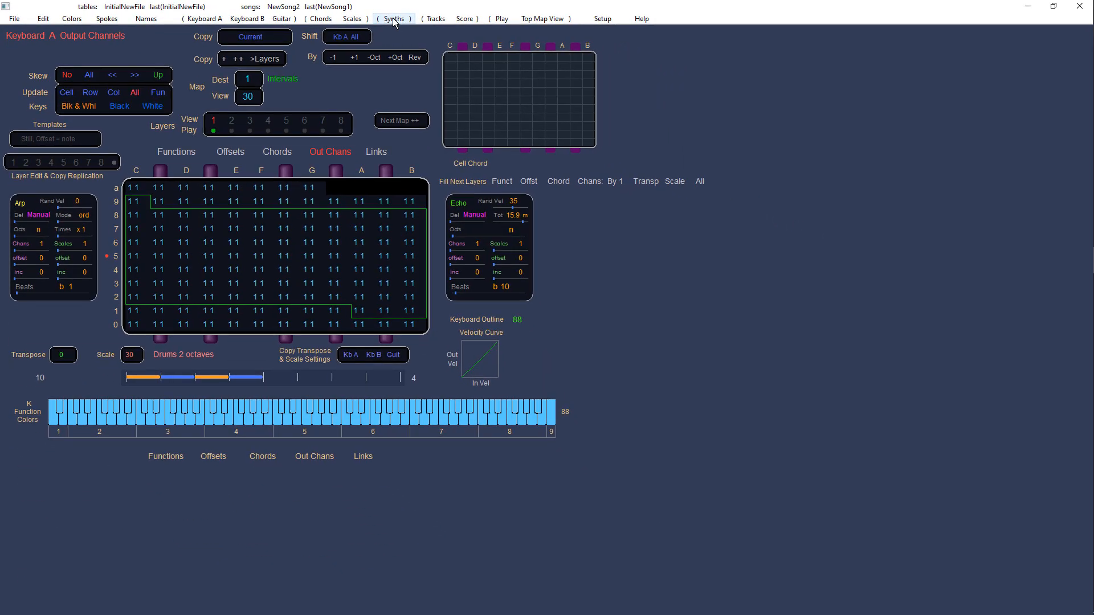
pyautogui.click(549, 25)
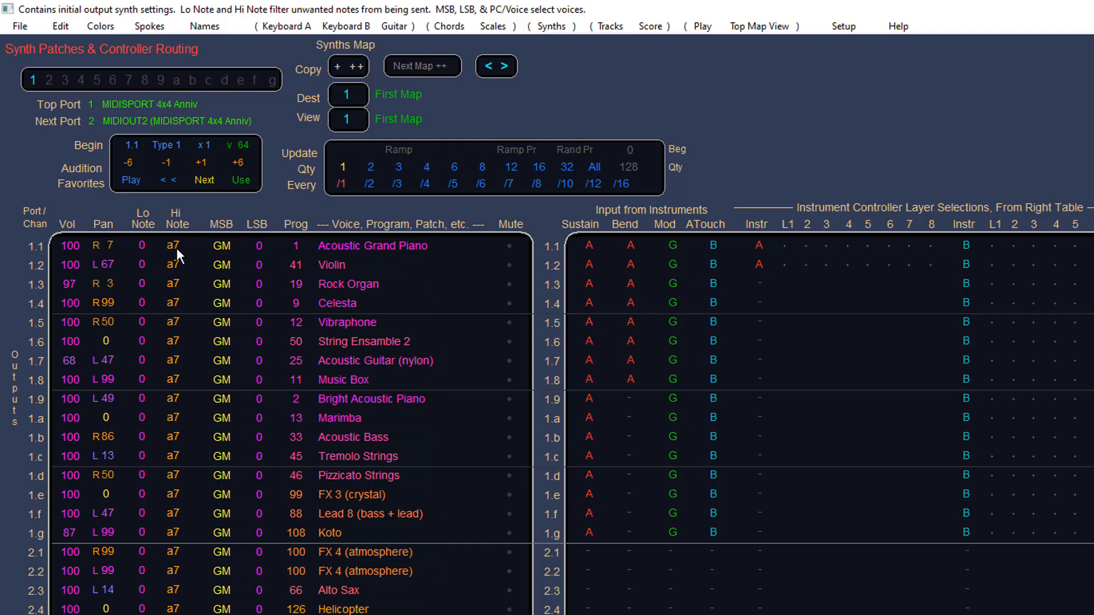
pyautogui.moveTo(345, 242); pyautogui.dragTo(379, 262)
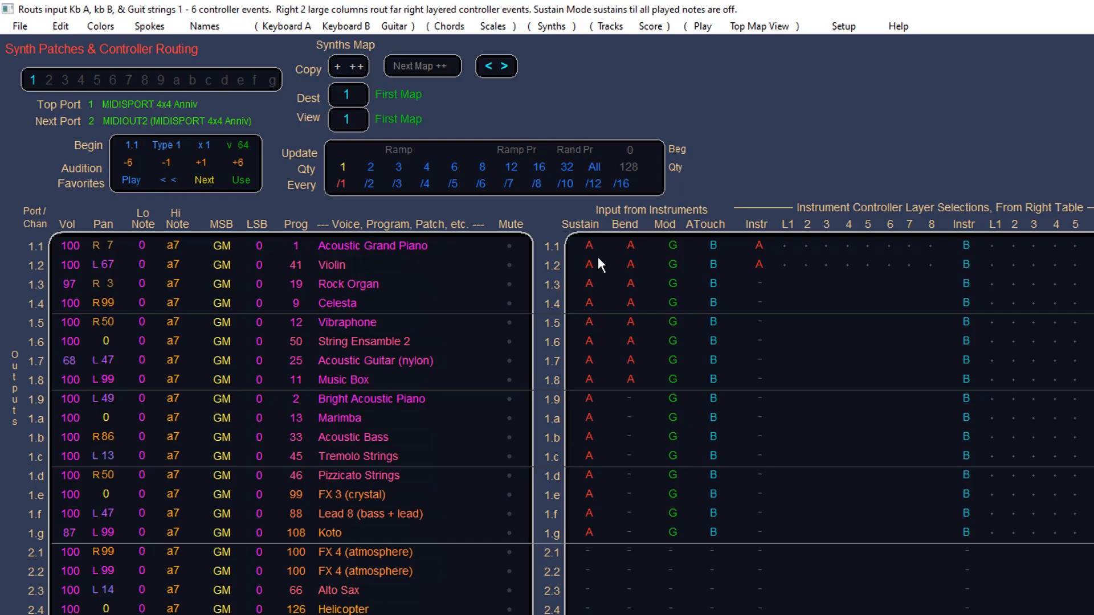
pyautogui.click(355, 115)
pyautogui.click(355, 116)
pyautogui.moveTo(356, 116); pyautogui.dragTo(322, 121)
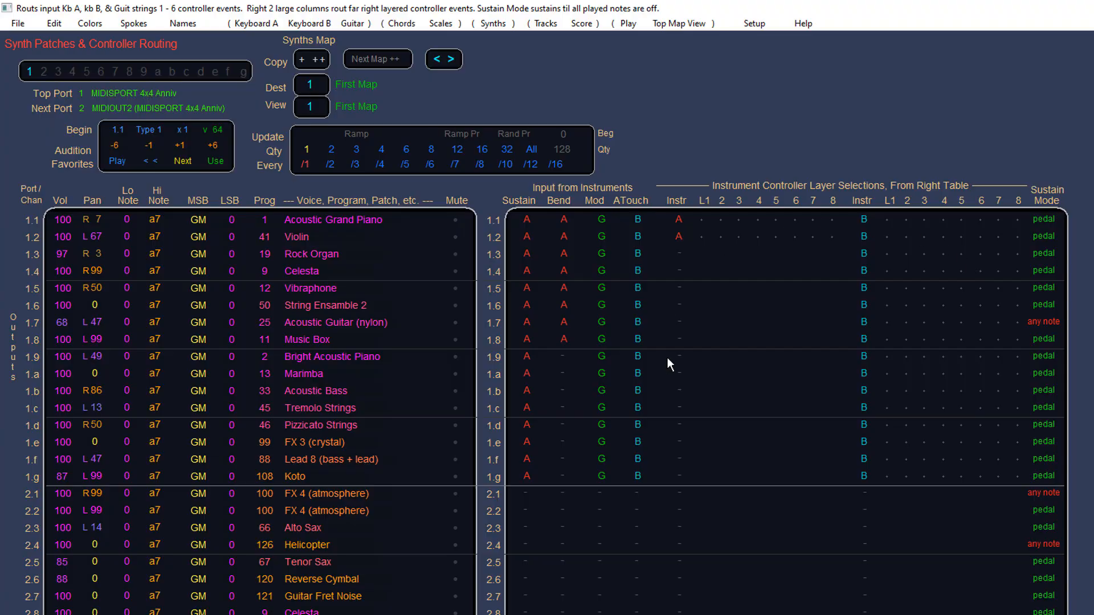
# Step: Show all eight layers of Kb A's pitch bend and set layer L1's input range to 25–74 and output low to 80
pyautogui.click(437, 60)
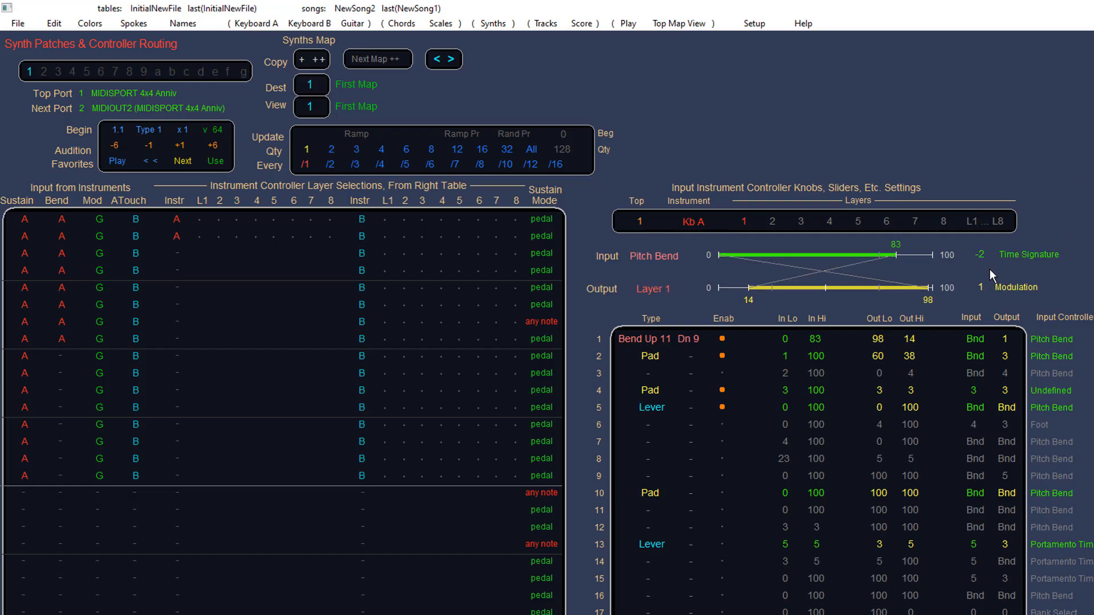
pyautogui.click(985, 222)
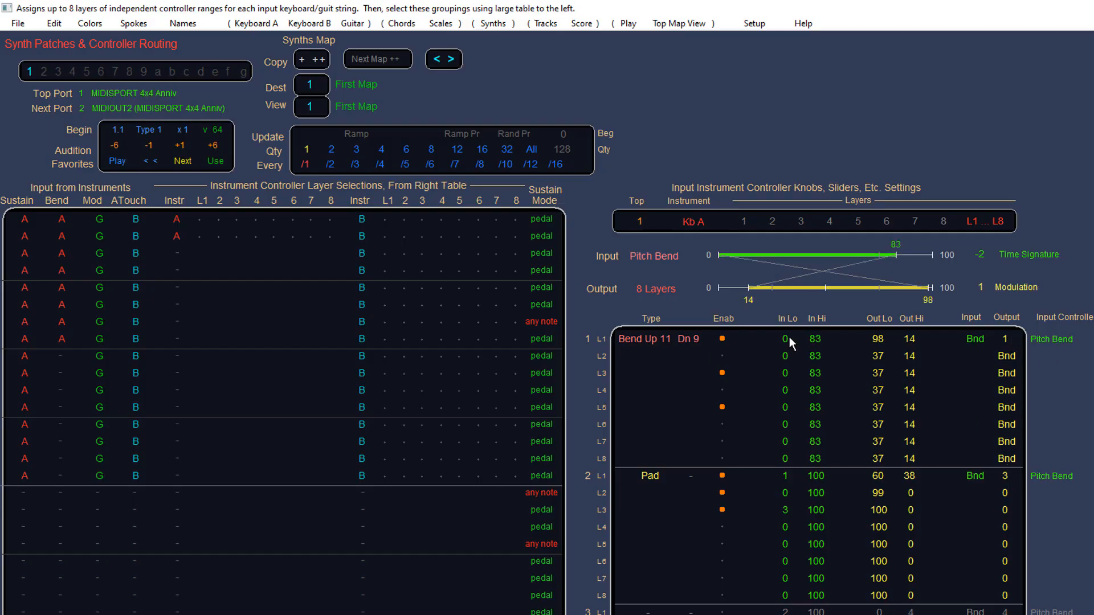
pyautogui.moveTo(792, 337)
pyautogui.mouseDown()
pyautogui.moveTo(841, 339)
pyautogui.moveTo(764, 339)
pyautogui.moveTo(889, 331)
pyautogui.moveTo(809, 349)
pyautogui.mouseUp()
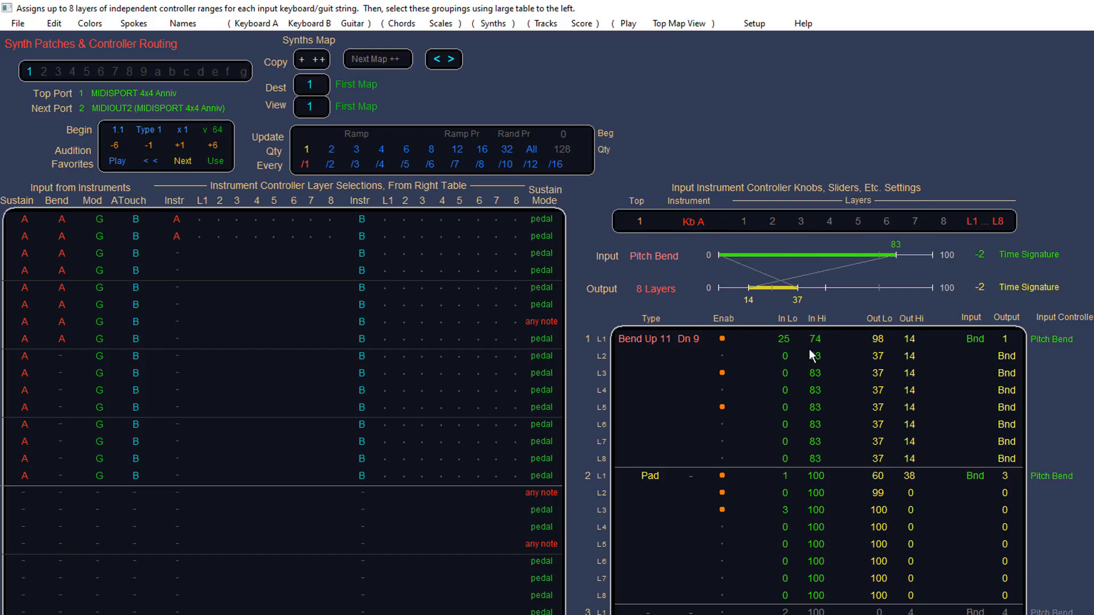
pyautogui.moveTo(880, 337); pyautogui.dragTo(903, 347)
# Step: Toggle controller layer selections for channels 1.1 and 1.2 on and off again
pyautogui.click(218, 235)
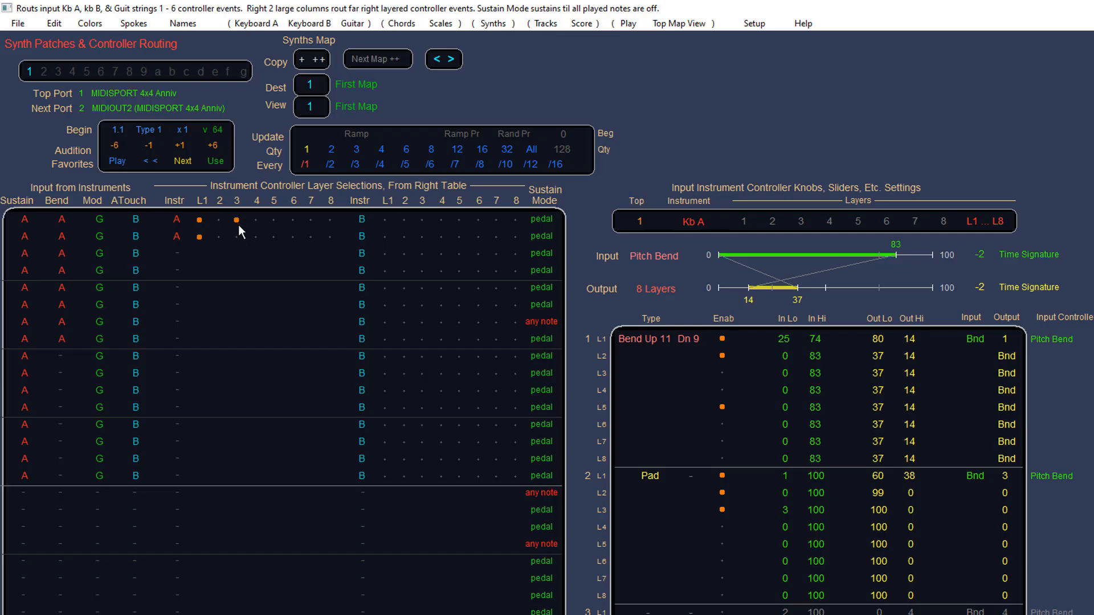
pyautogui.click(199, 224)
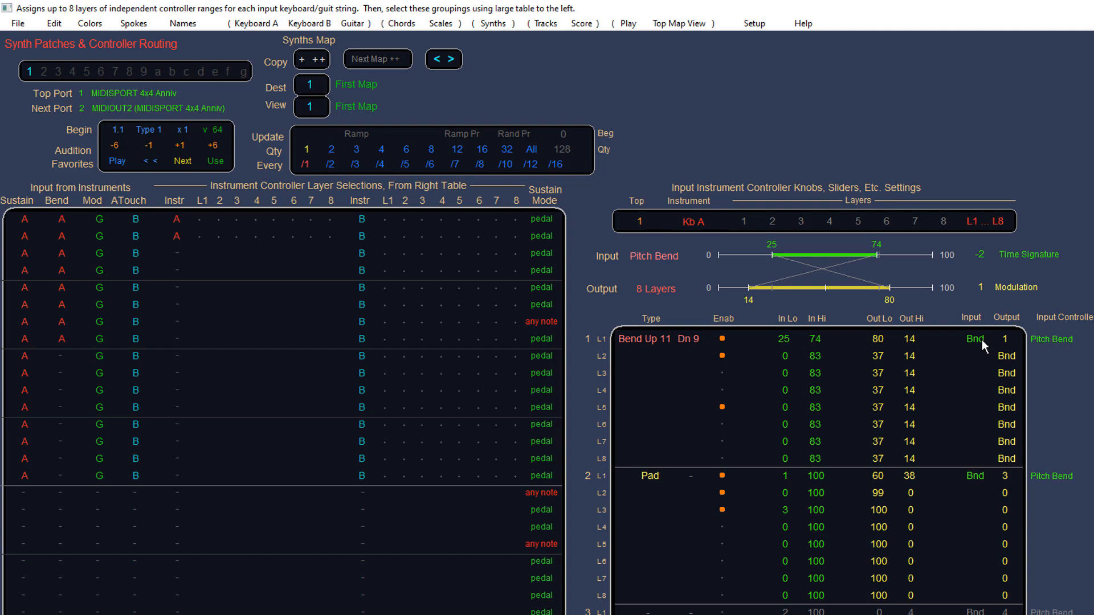
# Step: Open Keyboard A's tables and look through its Functions, Offsets, Chords, Out Chans and Links views
pyautogui.click(258, 24)
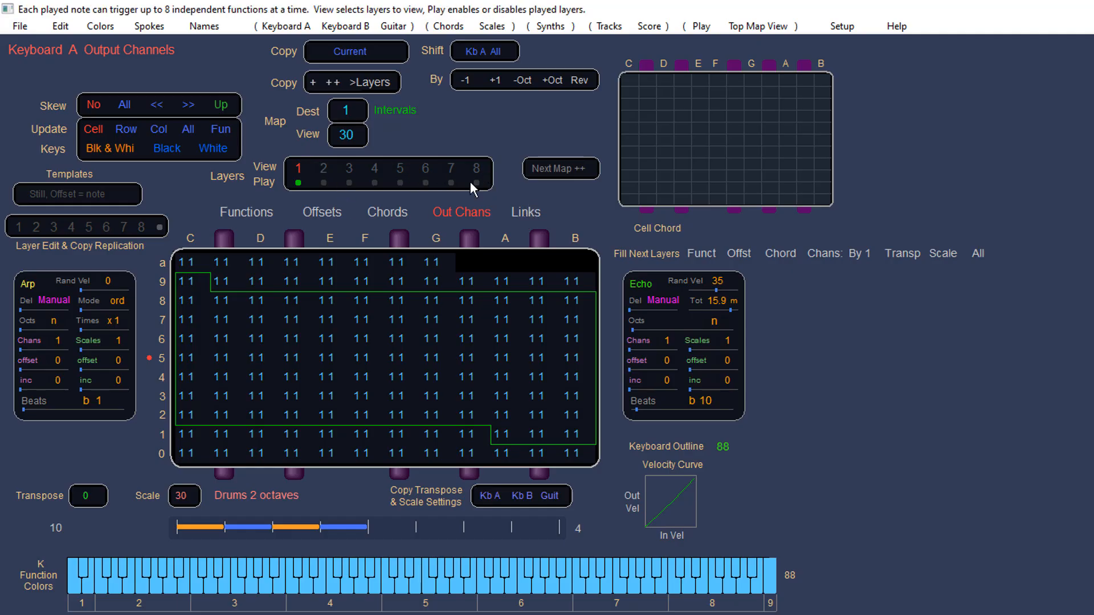
pyautogui.click(249, 212)
pyautogui.click(322, 213)
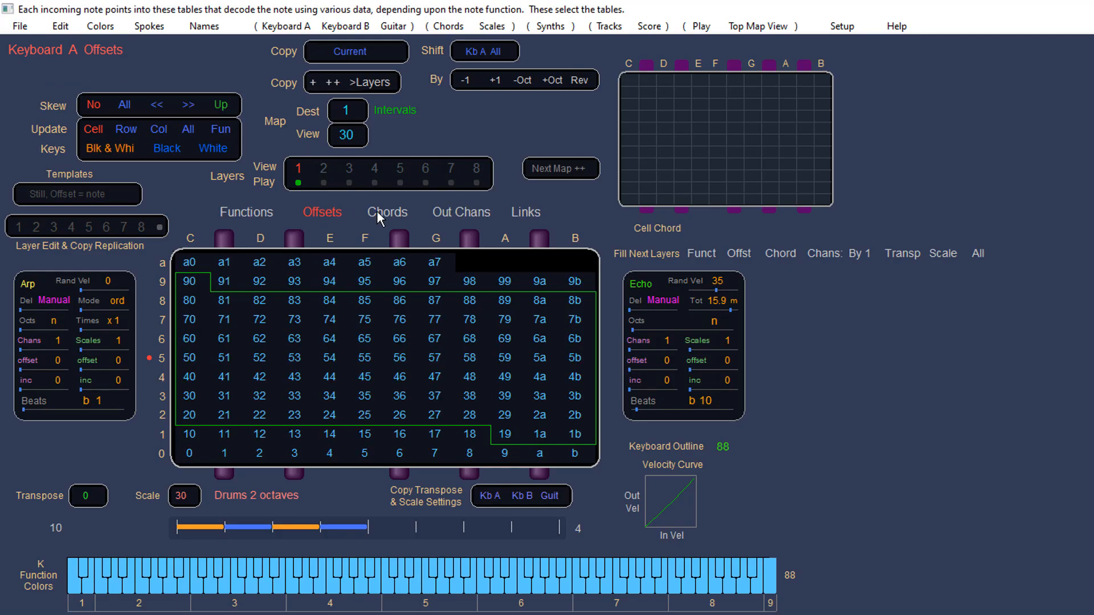
pyautogui.click(387, 212)
pyautogui.click(445, 212)
pyautogui.click(518, 213)
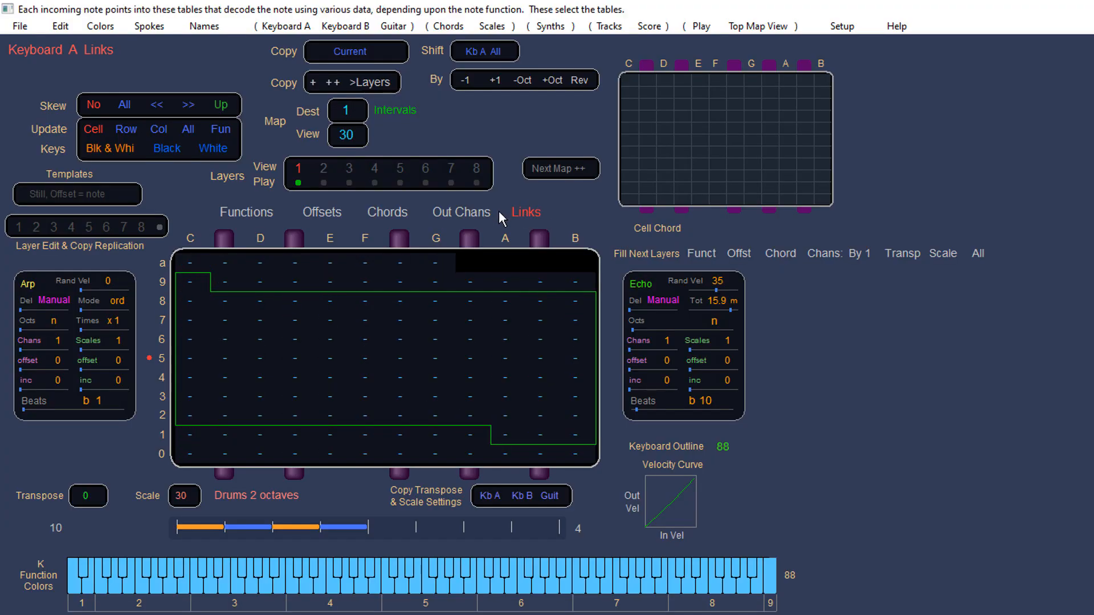
pyautogui.click(259, 213)
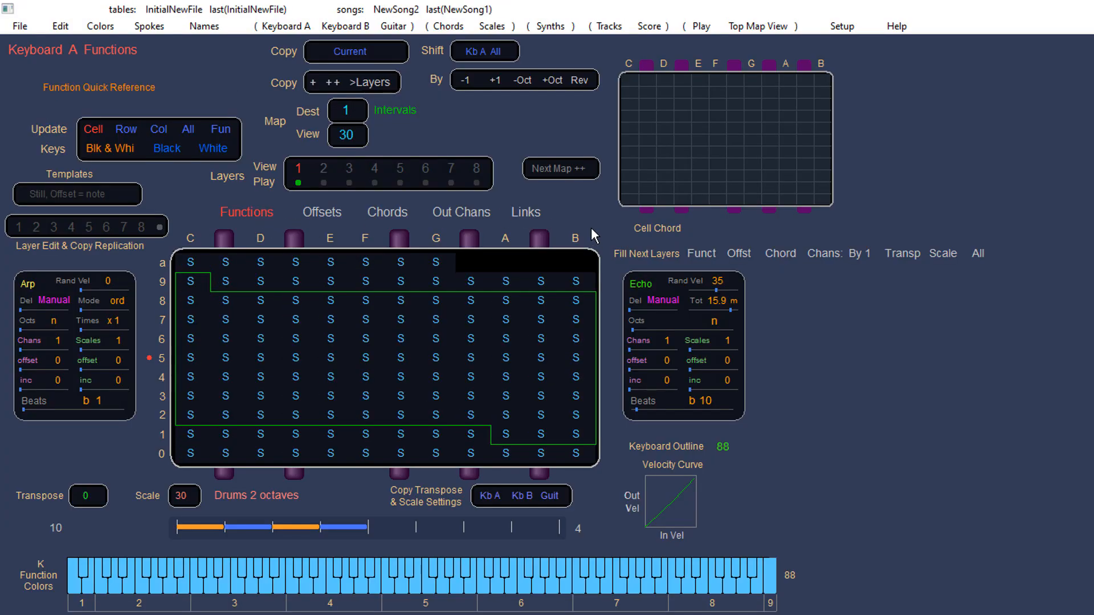
# Step: In the Links table, set the cell in row a, column G to Vel Progressive, 7 Layers
pyautogui.click(522, 212)
pyautogui.moveTo(438, 260); pyautogui.dragTo(461, 265)
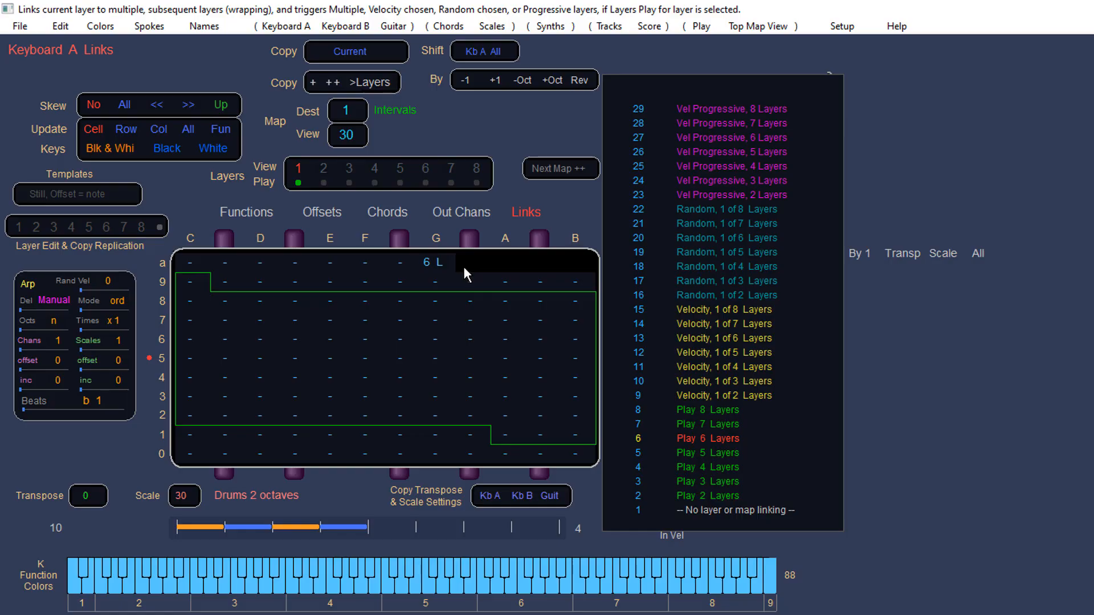
pyautogui.moveTo(464, 268); pyautogui.dragTo(505, 267)
pyautogui.moveTo(505, 268); pyautogui.dragTo(505, 267)
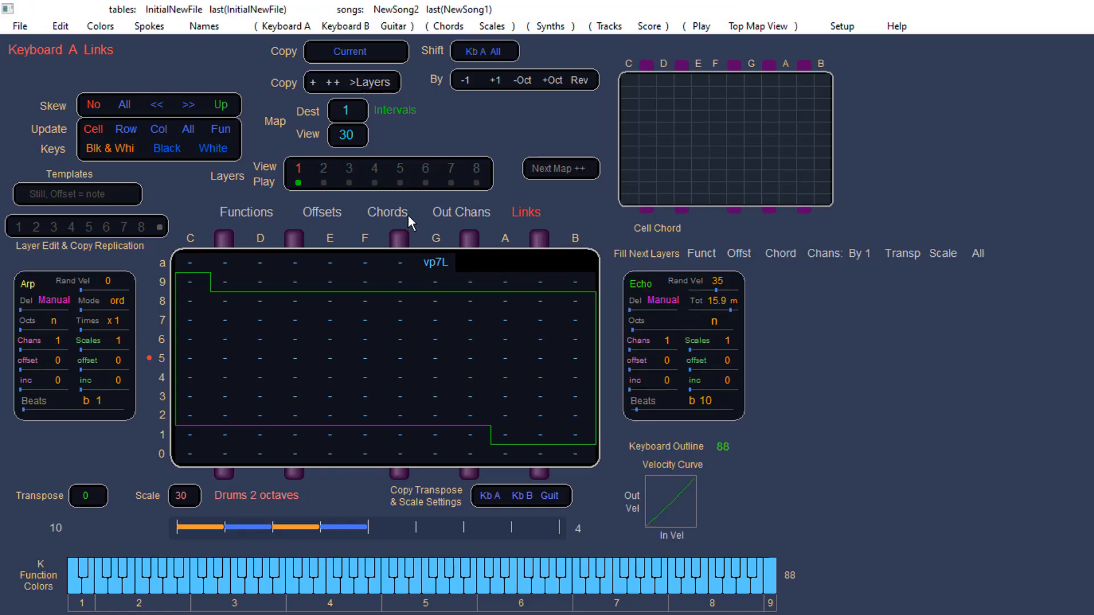
# Step: View layers 2 and 5, return to layer 1, and toggle the Play enables for layers 8, 4 and 1
pyautogui.click(324, 168)
pyautogui.click(400, 168)
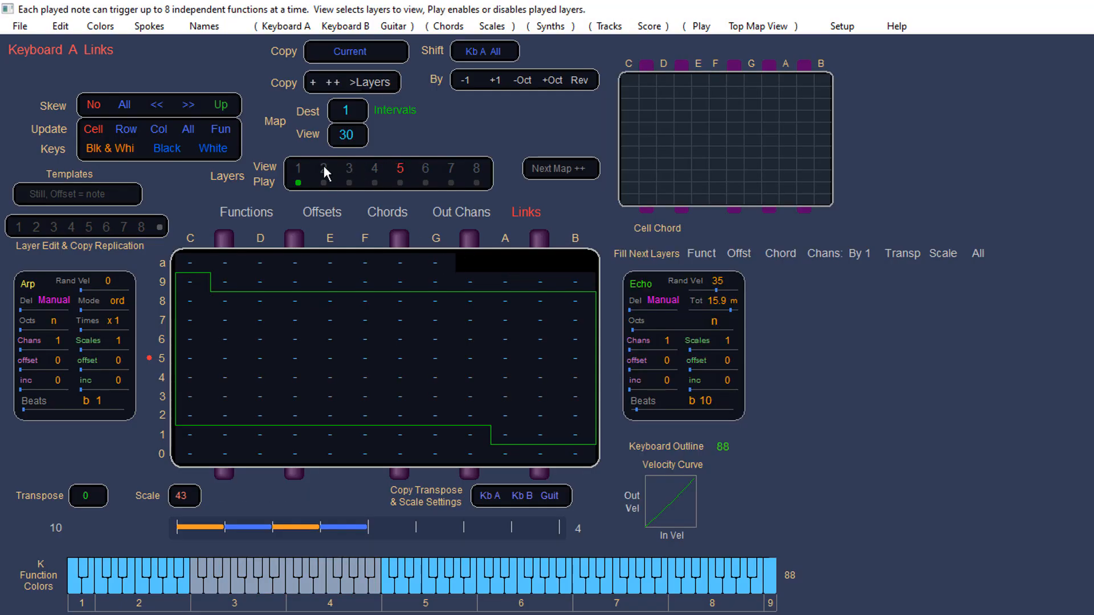
pyautogui.click(294, 168)
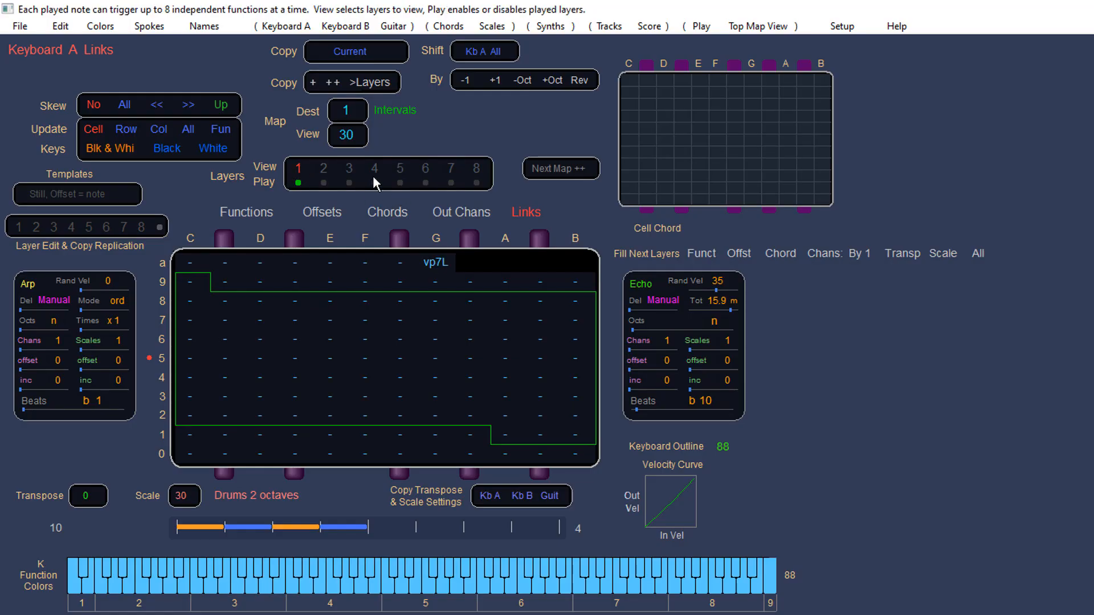
pyautogui.click(452, 183)
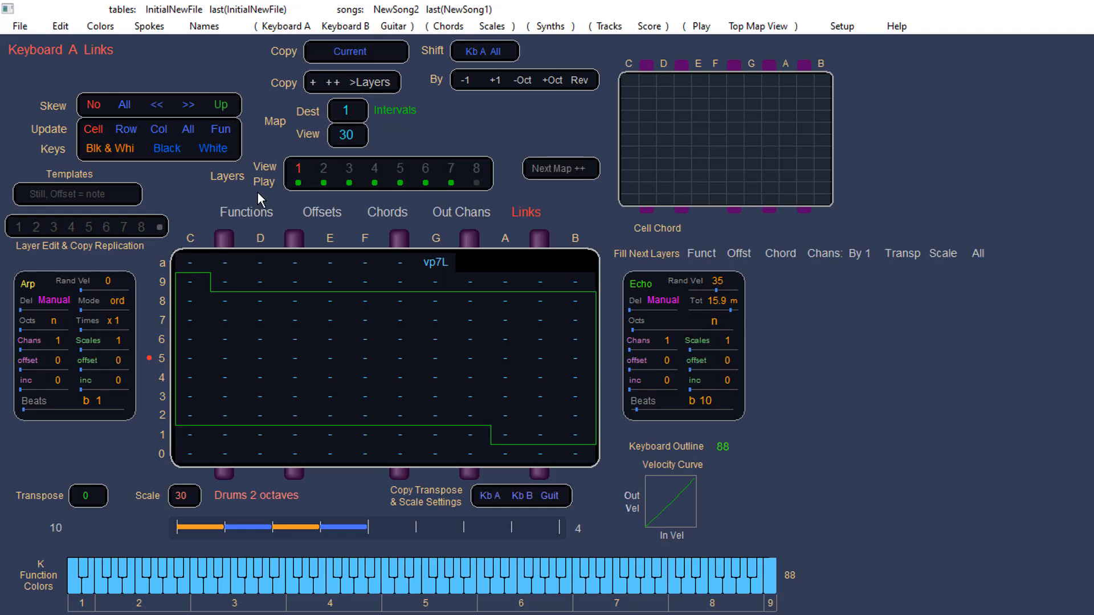
pyautogui.click(376, 183)
pyautogui.click(294, 182)
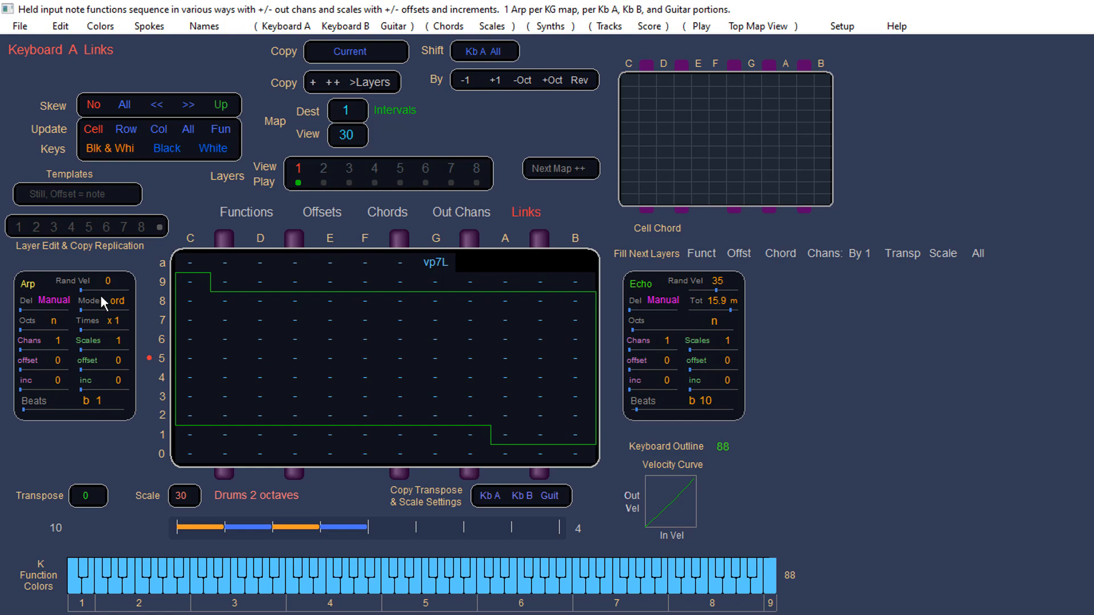
# Step: Set Keyboard A's scale to 28
pyautogui.click(188, 496)
pyautogui.moveTo(189, 498)
pyautogui.mouseDown()
pyautogui.moveTo(286, 493)
pyautogui.moveTo(179, 497)
pyautogui.mouseUp()
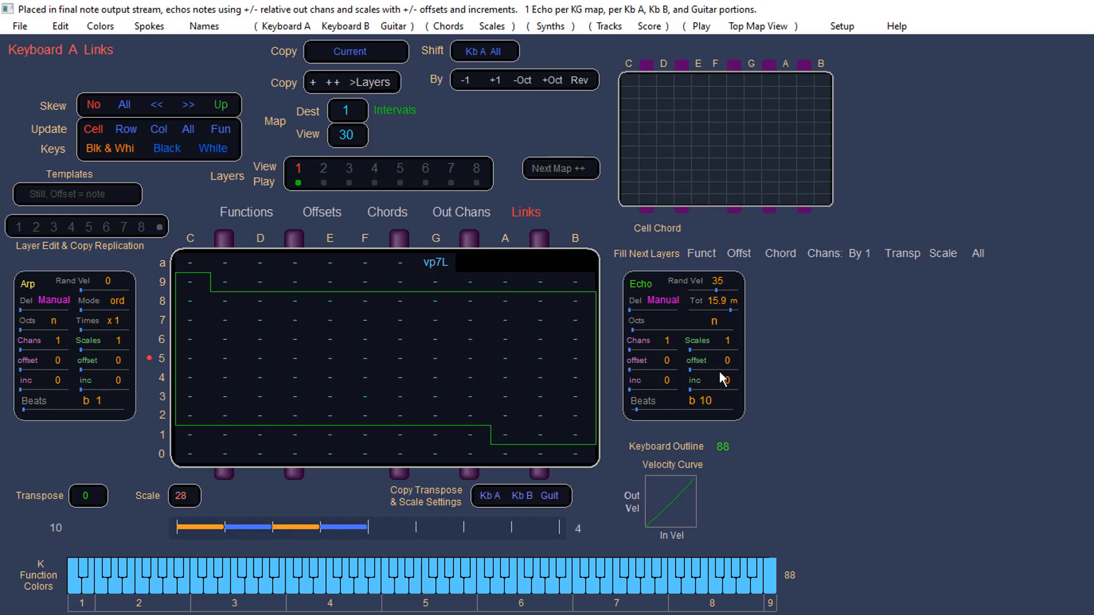
# Step: Set the Echo beats to 1 and the Arp beats to 12
pyautogui.click(712, 320)
pyautogui.write('d6')
pyautogui.moveTo(813, 330); pyautogui.dragTo(668, 330)
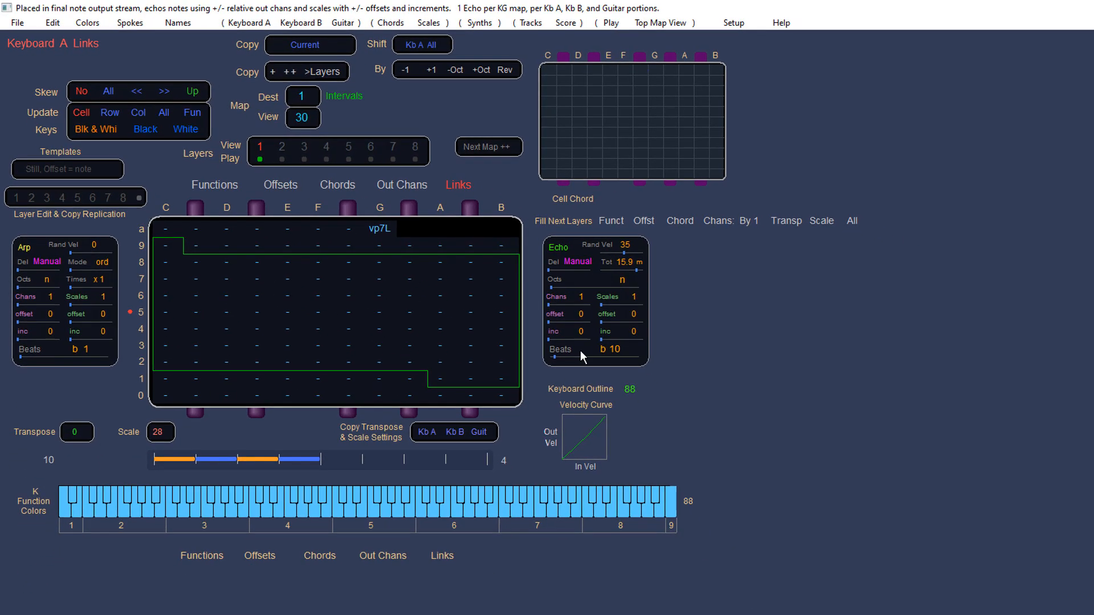
pyautogui.moveTo(580, 350); pyautogui.dragTo(600, 368)
pyautogui.moveTo(74, 352)
pyautogui.mouseDown()
pyautogui.moveTo(255, 366)
pyautogui.moveTo(31, 355)
pyautogui.moveTo(53, 357)
pyautogui.mouseUp()
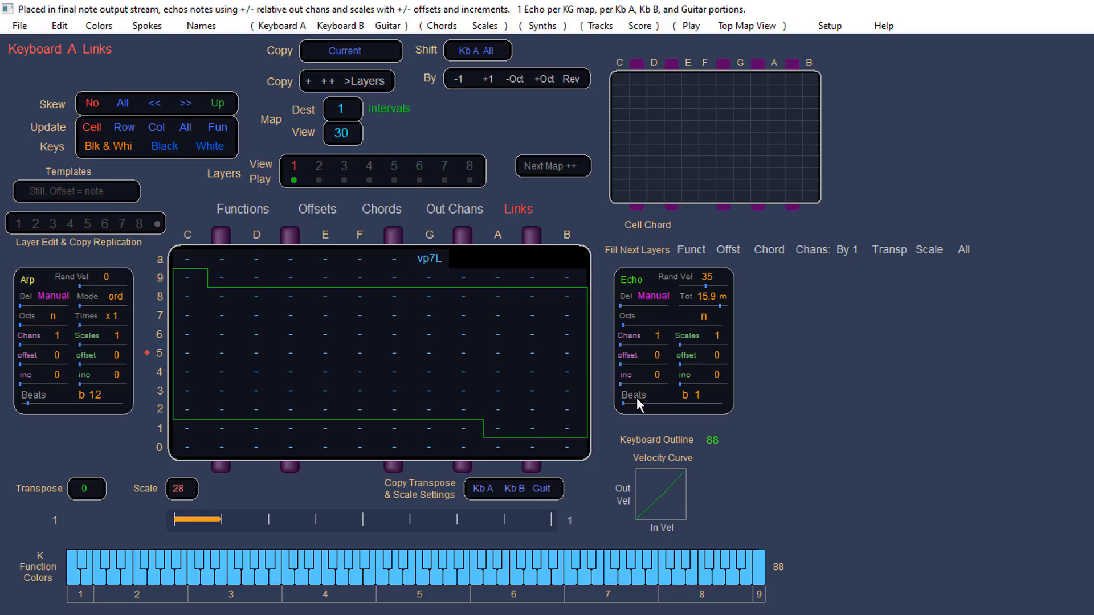
# Step: Browse the Keyboard B, Guitar and Keyboard A function tables on map 32 and the Function Quick Reference
pyautogui.click(243, 210)
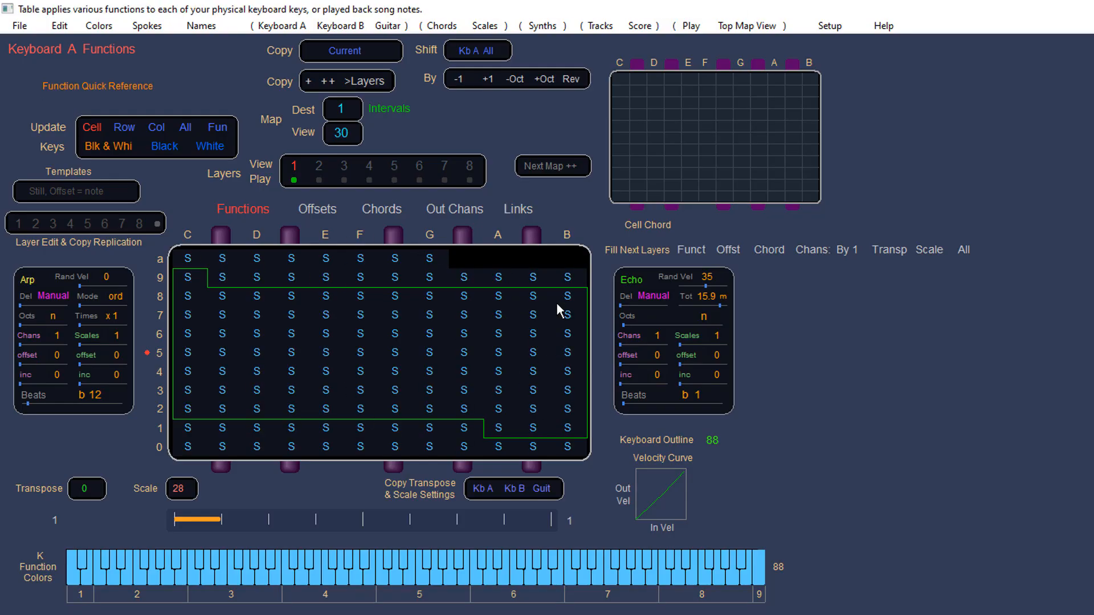
pyautogui.click(344, 29)
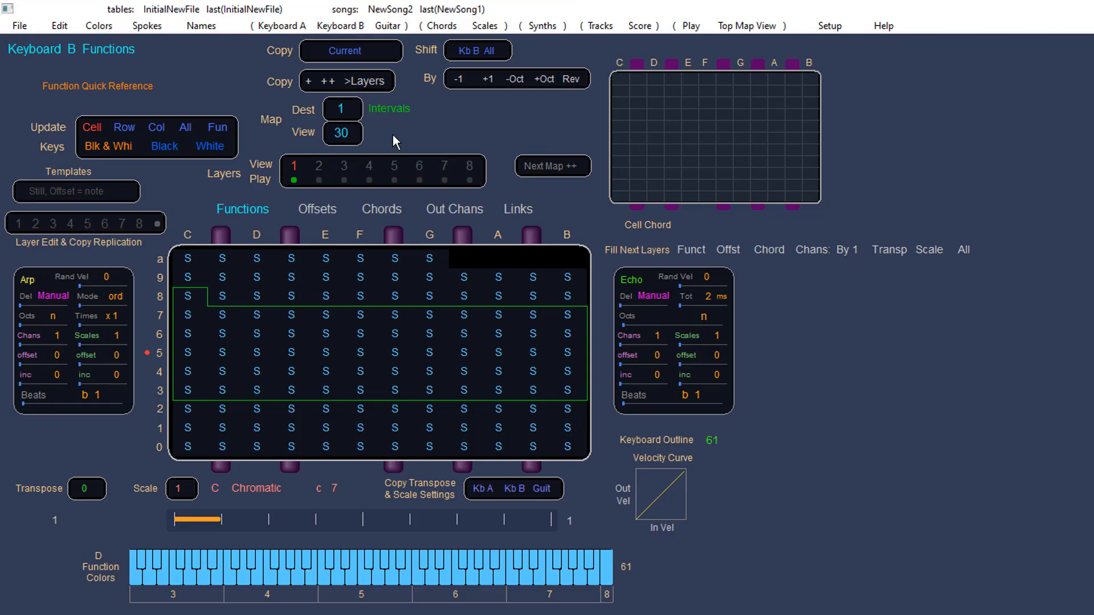
pyautogui.click(390, 26)
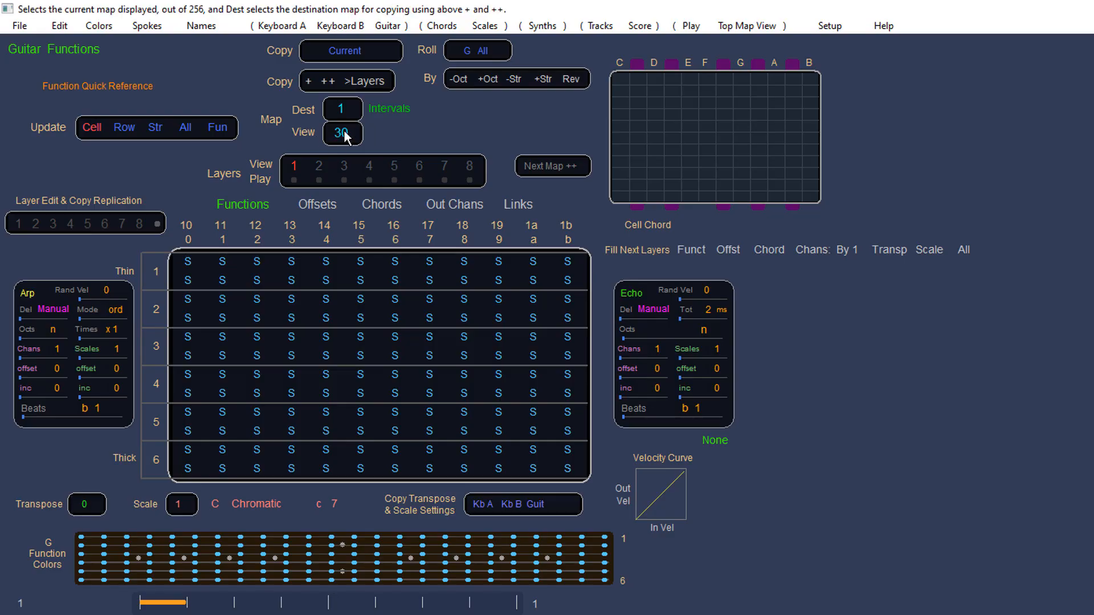
pyautogui.scroll(4, 343, 131)
pyautogui.moveTo(342, 145); pyautogui.dragTo(389, 194)
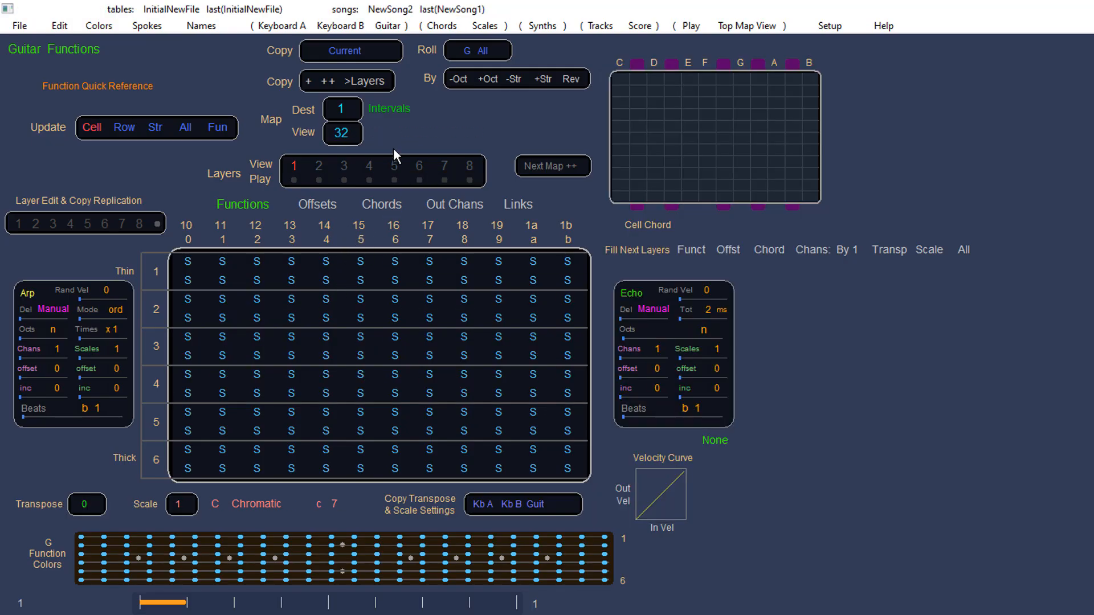
pyautogui.click(281, 26)
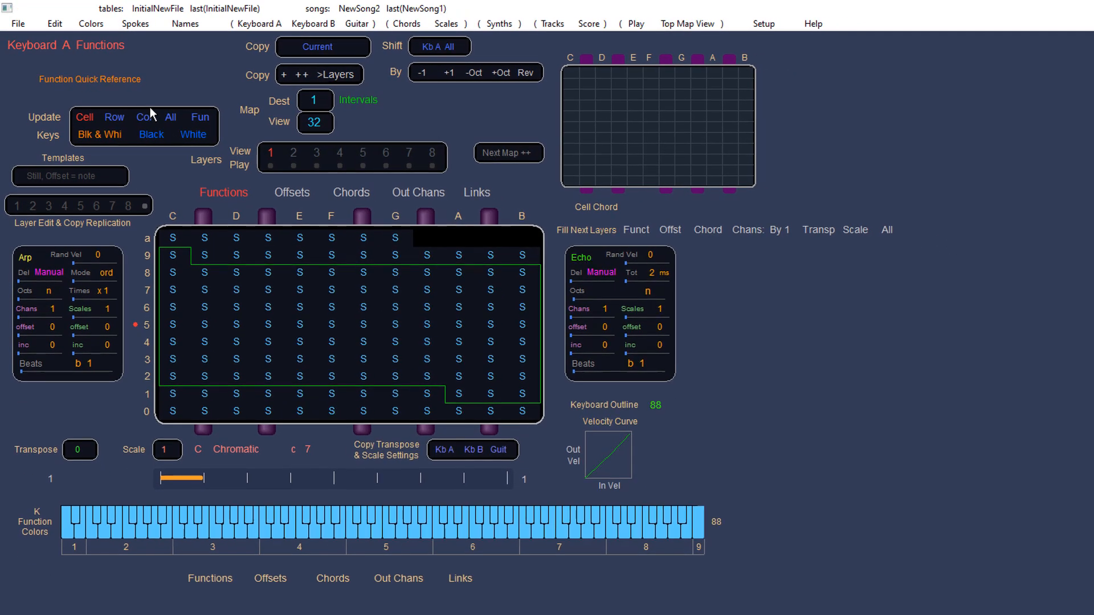
pyautogui.click(105, 83)
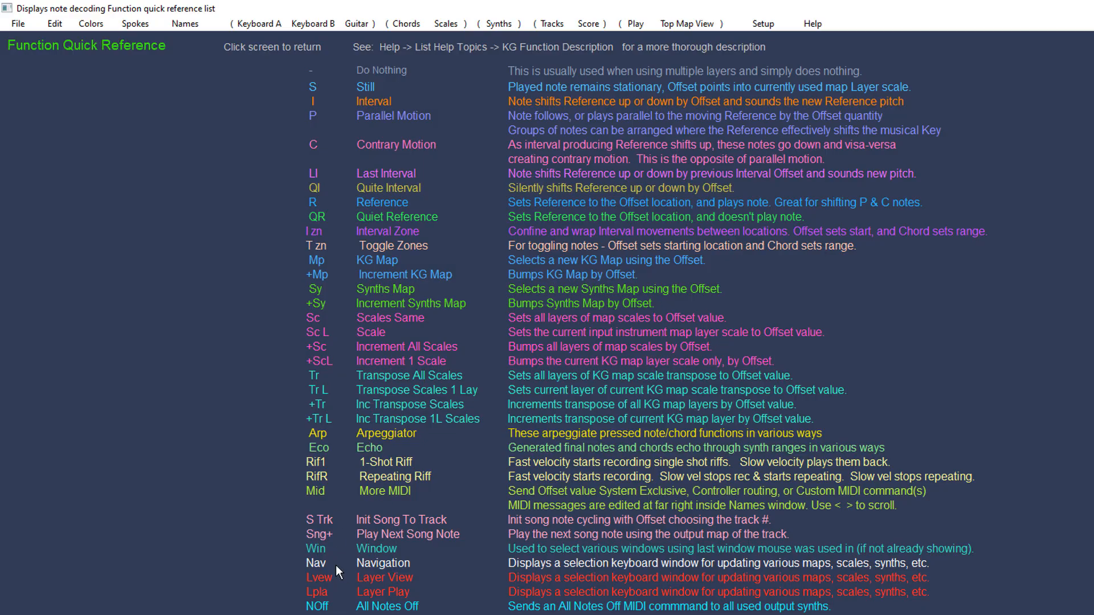
pyautogui.click(277, 22)
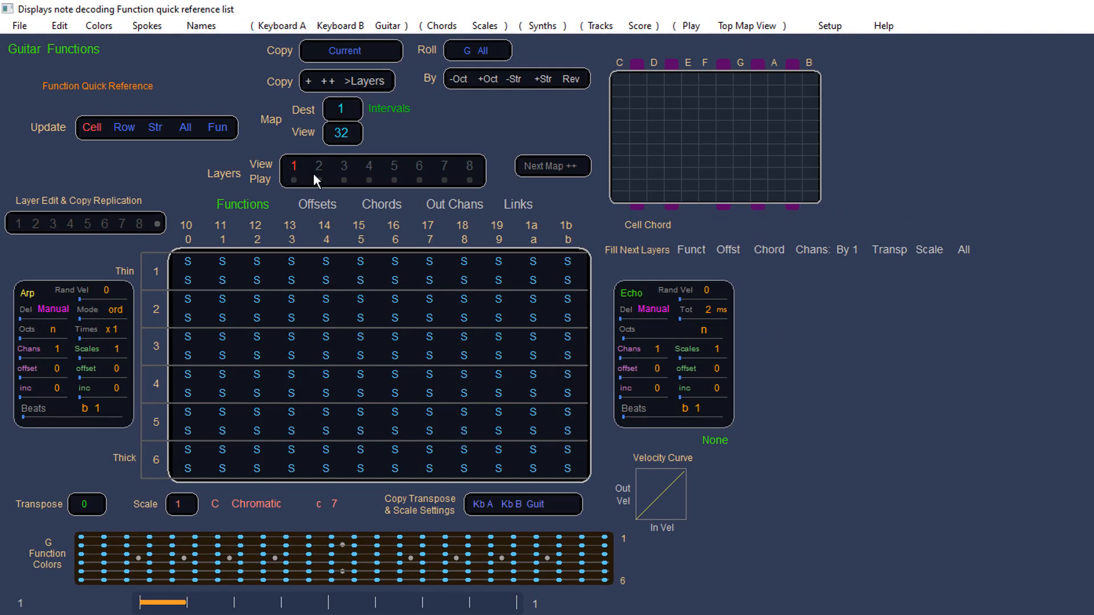
# Step: Open the Chords page and step through the chord maps up to map 76
pyautogui.click(445, 26)
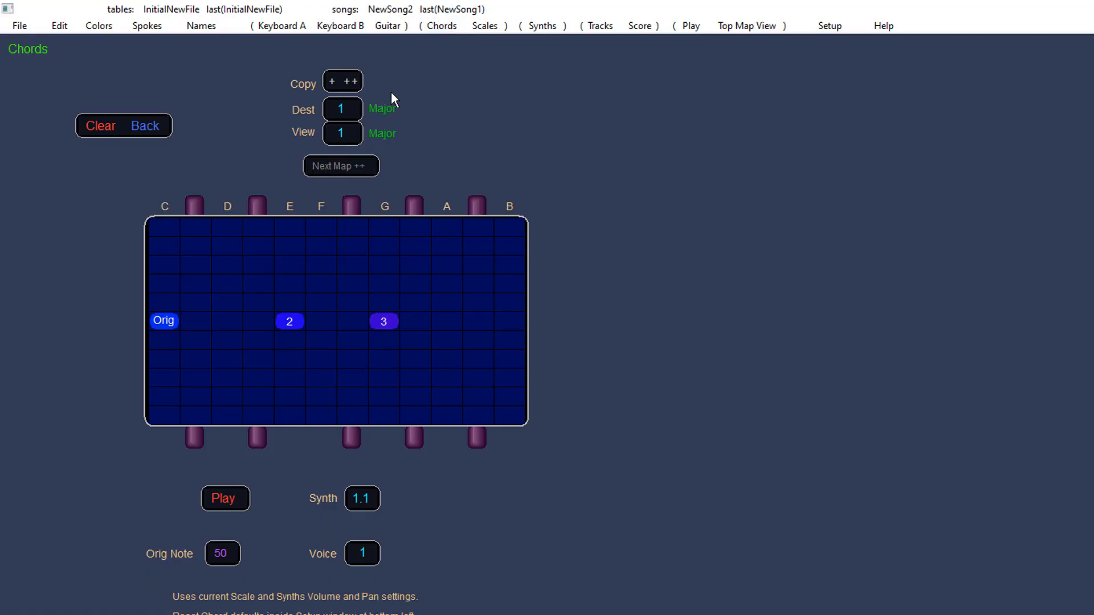
pyautogui.scroll(8, 350, 133)
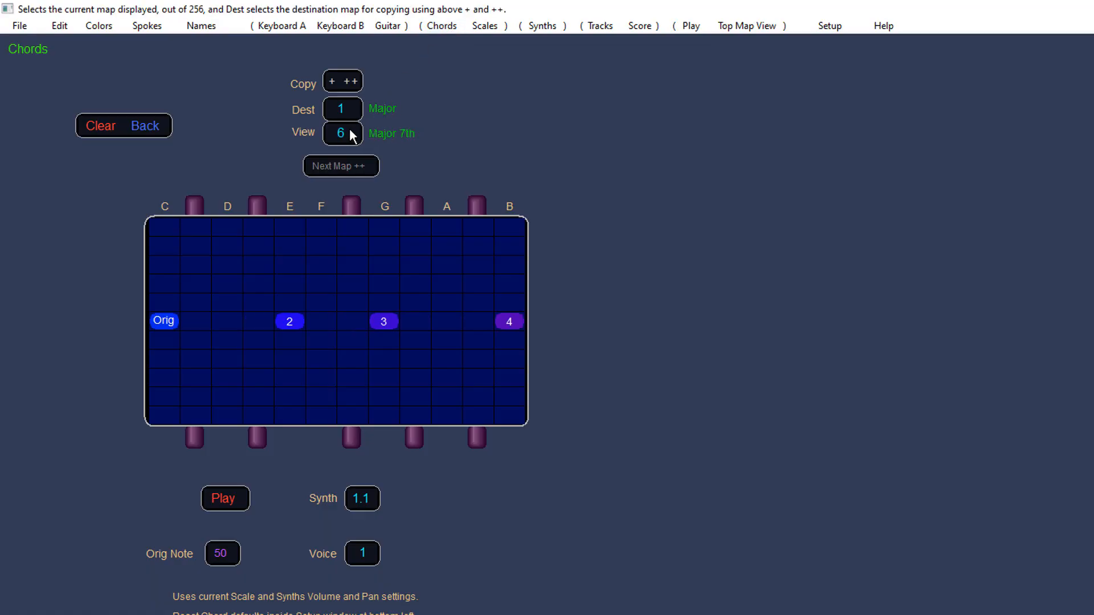
pyautogui.scroll(10, 350, 132)
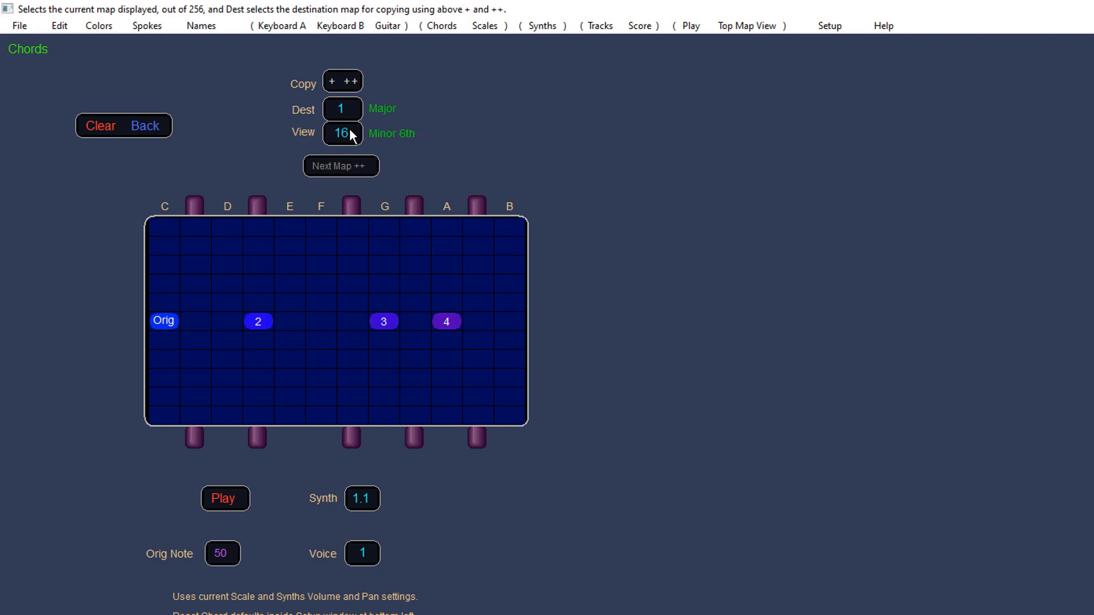
pyautogui.scroll(20, 350, 128)
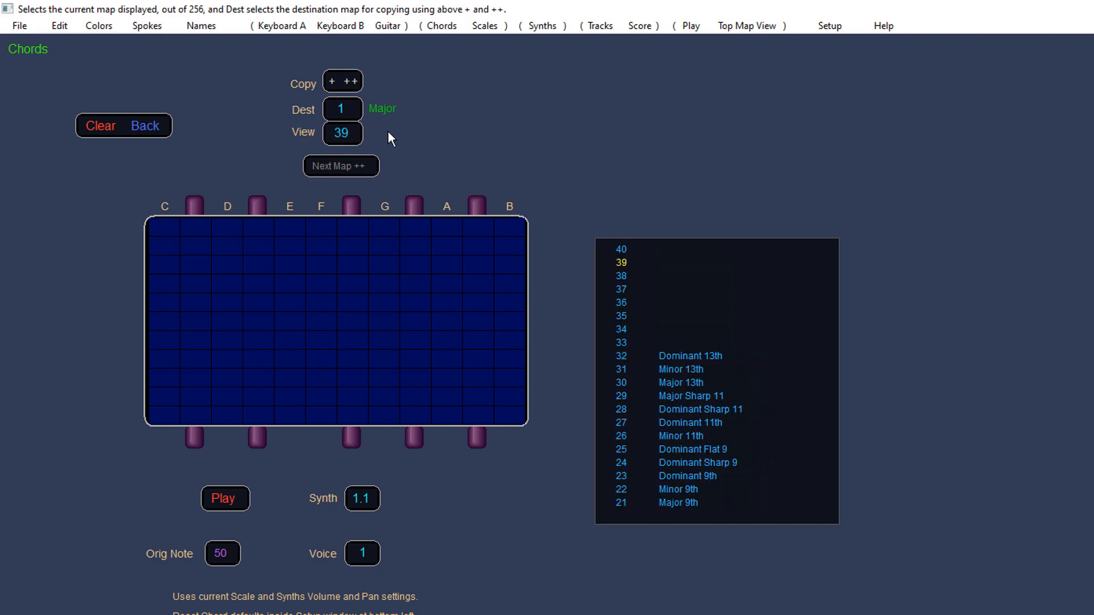
pyautogui.scroll(-20, 353, 139)
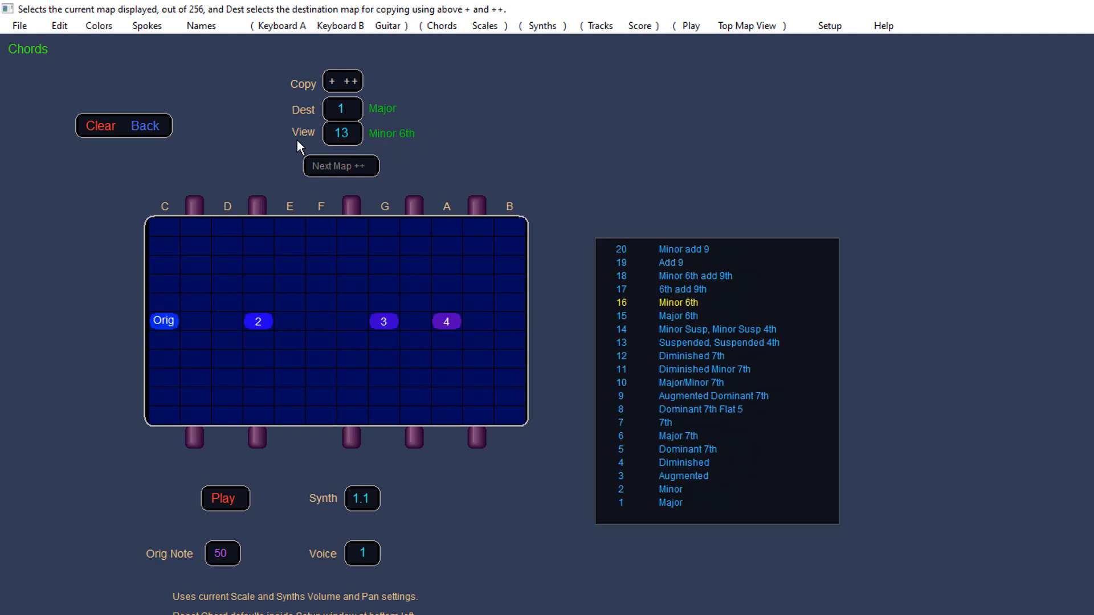
pyautogui.scroll(20, 285, 144)
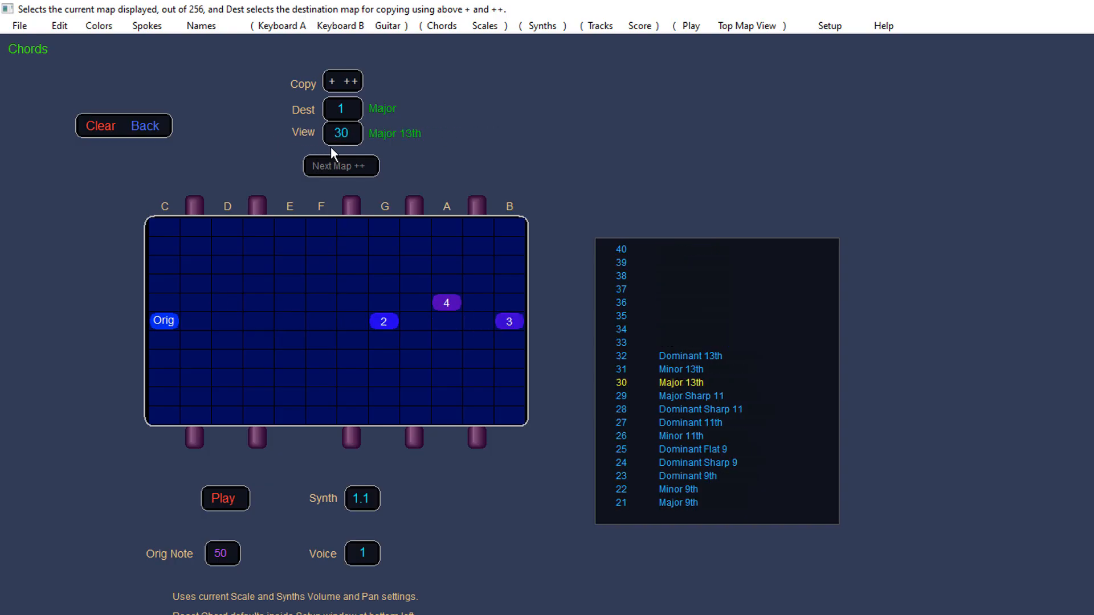
pyautogui.scroll(13, 365, 150)
pyautogui.scroll(-4, 386, 156)
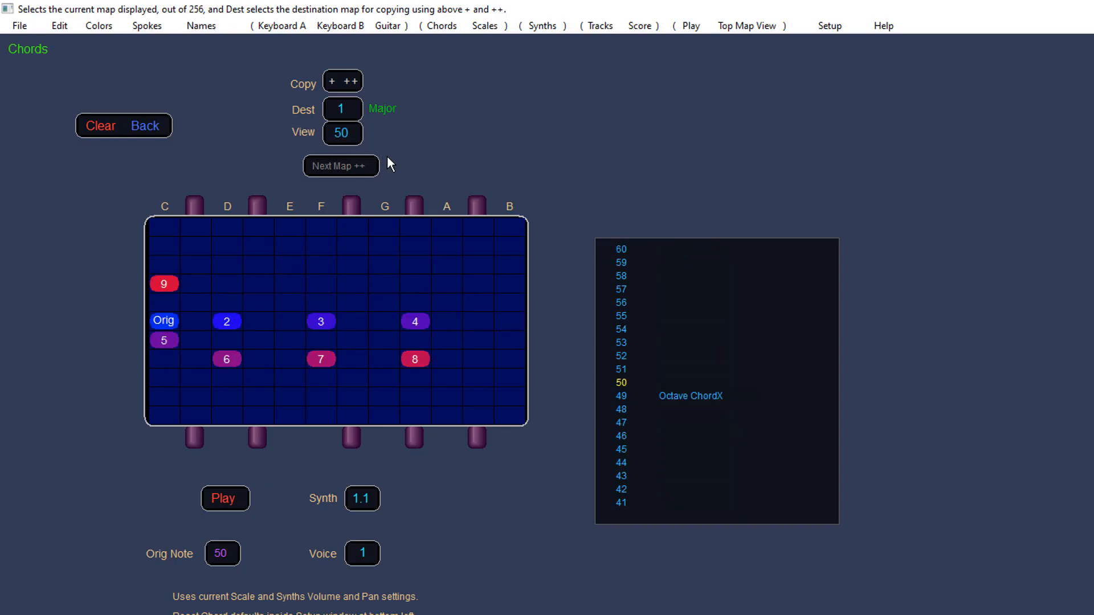
pyautogui.scroll(2, 399, 157)
pyautogui.scroll(14, 408, 160)
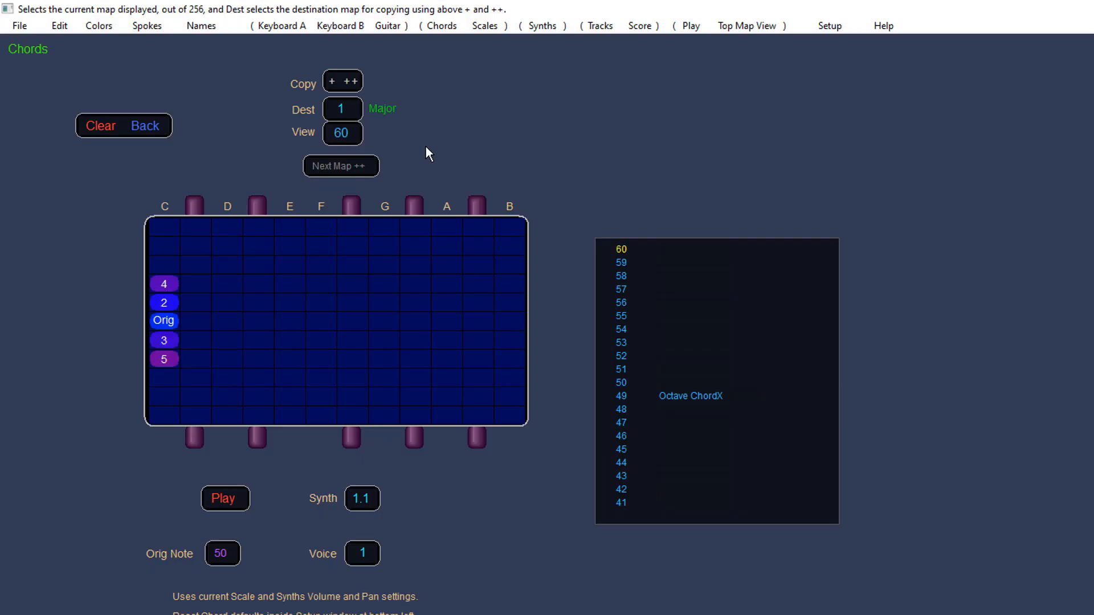
pyautogui.scroll(10, 443, 144)
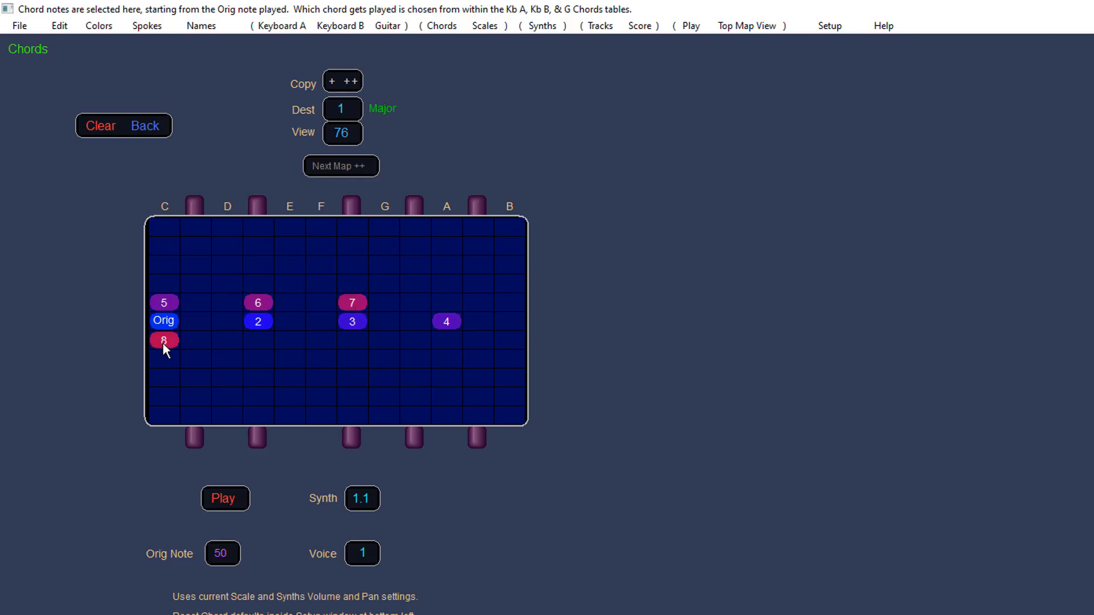
# Step: Add extra C octave notes above and below the root in chord map 76
pyautogui.click(164, 363)
pyautogui.click(166, 250)
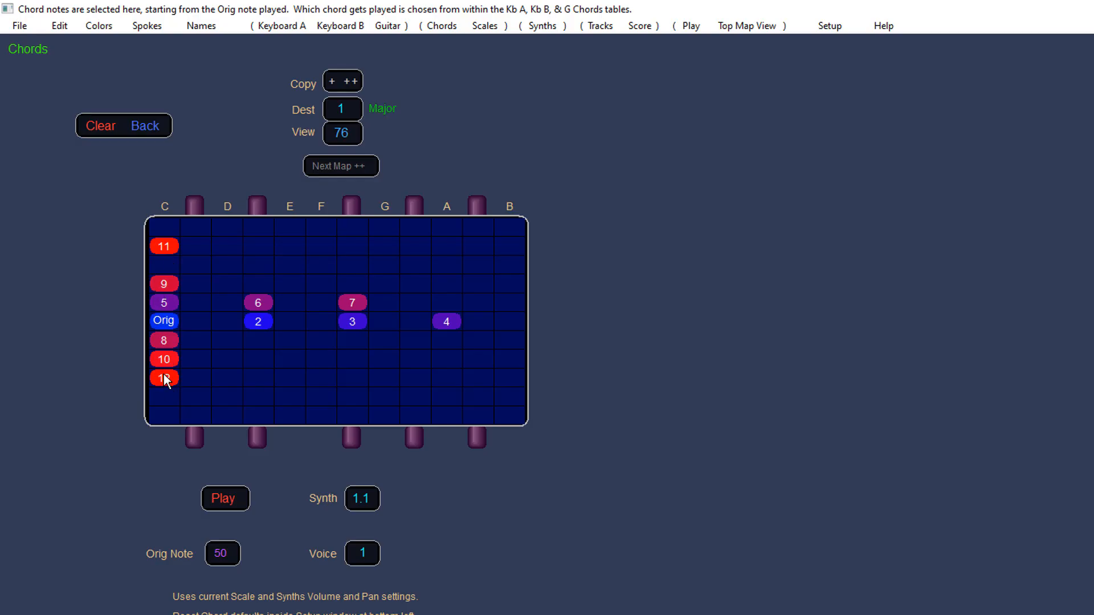
pyautogui.click(350, 126)
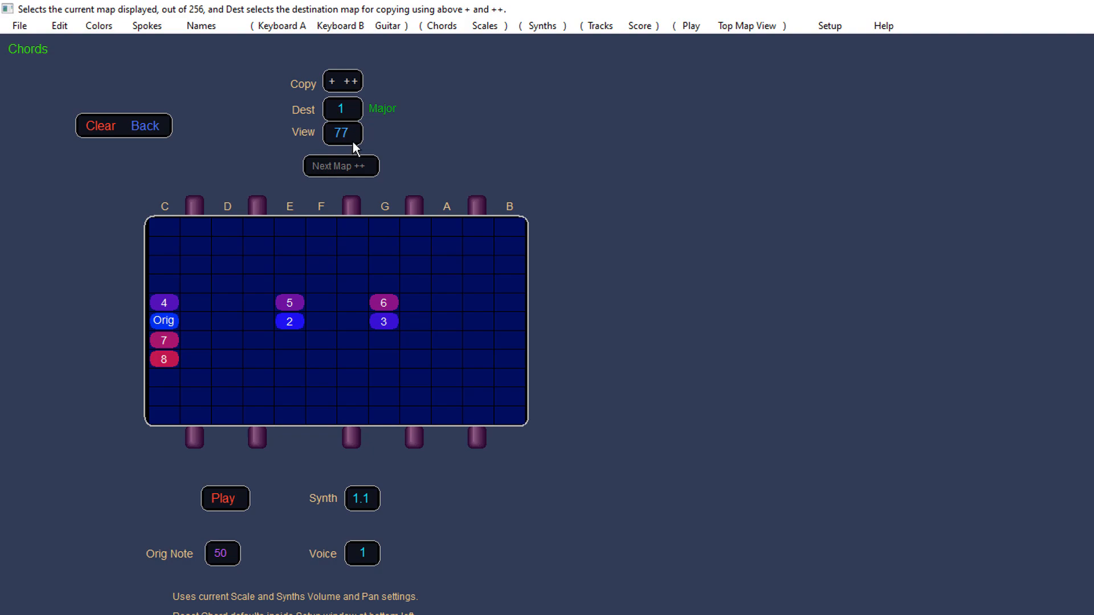
pyautogui.click(353, 142)
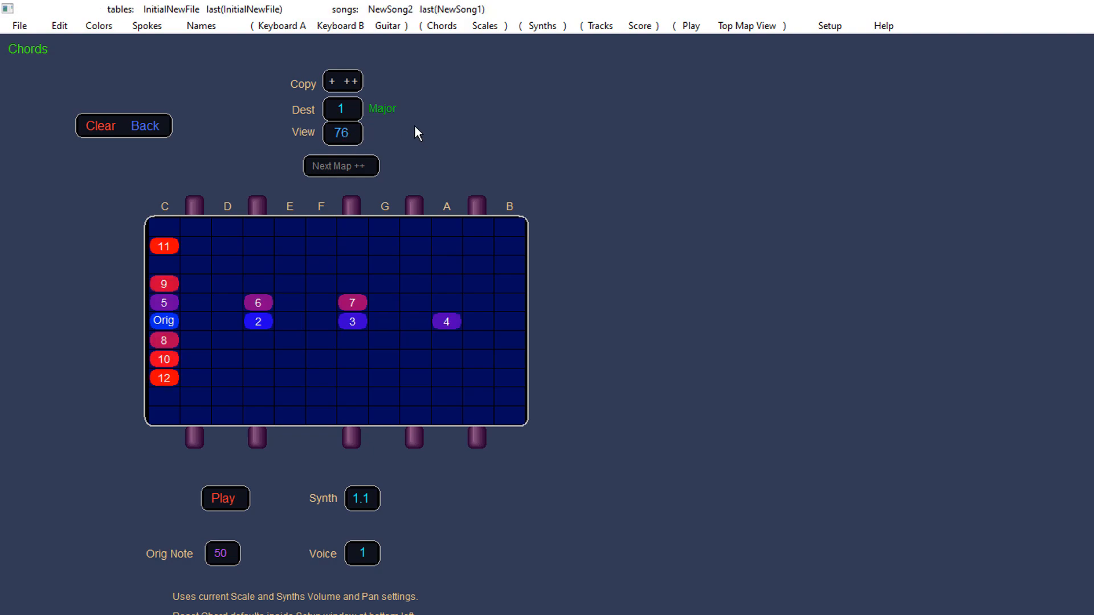
# Step: Try to set a chord in Keyboard A's Chords table cell in row a, column G
pyautogui.click(304, 29)
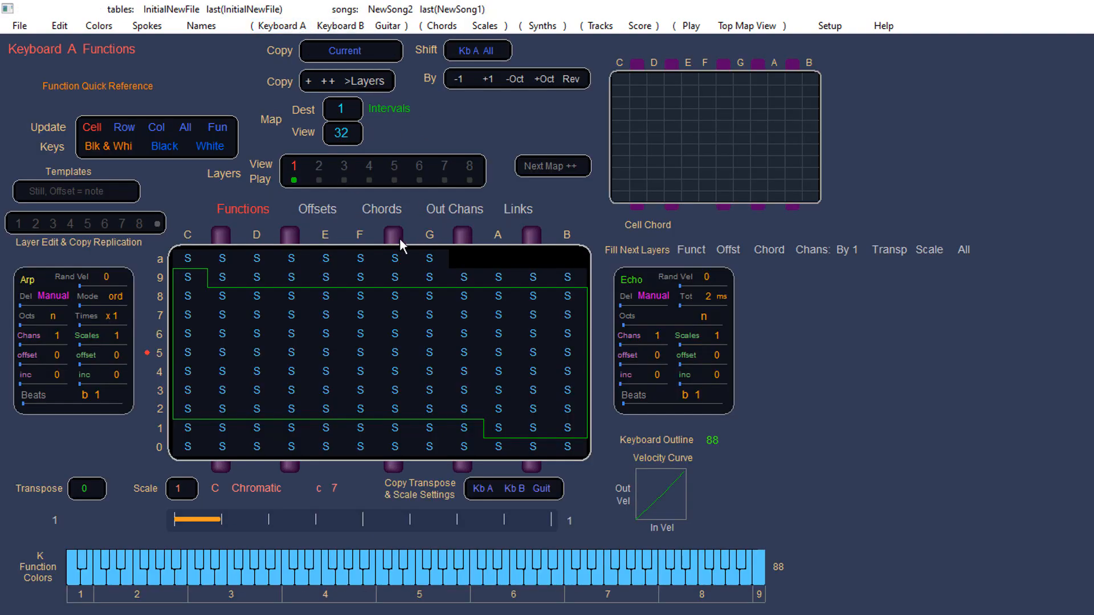
pyautogui.click(386, 211)
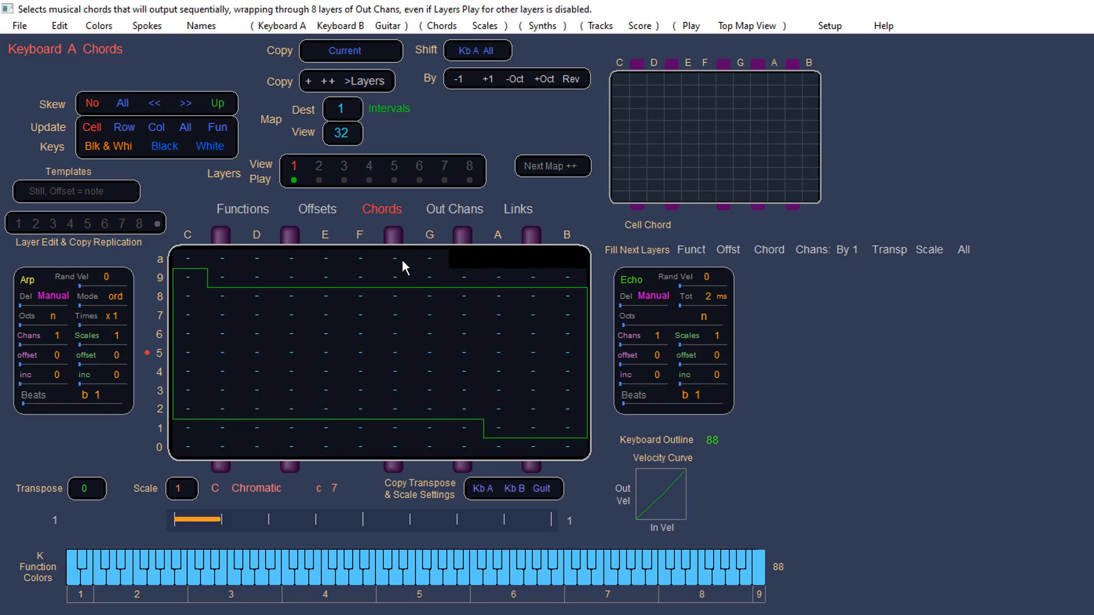
pyautogui.click(402, 258)
pyautogui.moveTo(424, 262)
pyautogui.mouseDown()
pyautogui.moveTo(580, 265)
pyautogui.moveTo(407, 263)
pyautogui.mouseUp()
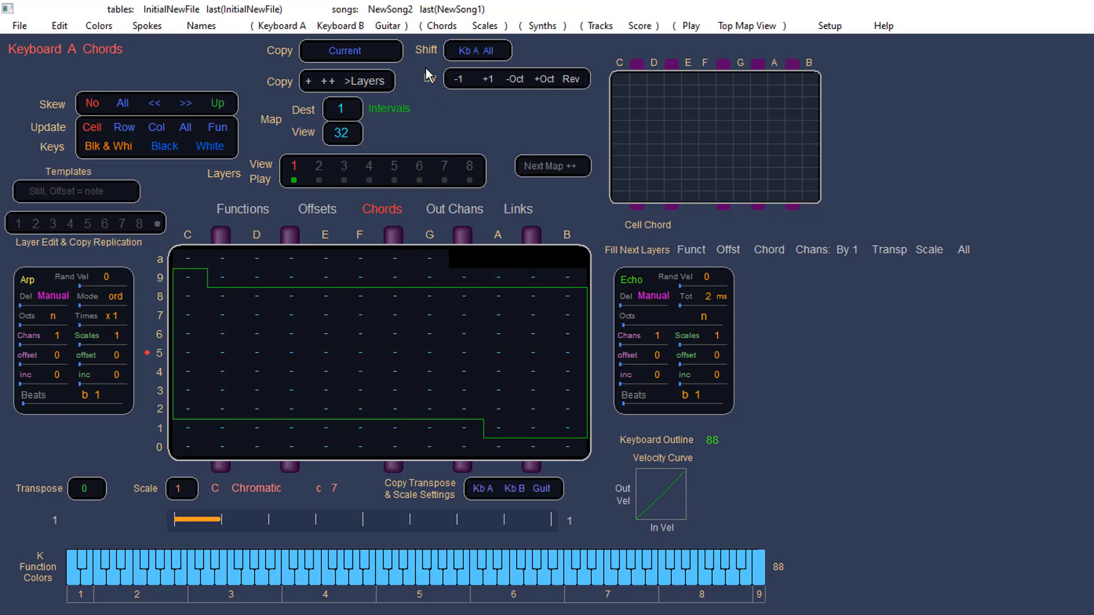
# Step: Open Scale Design, view scale map 105 and apply the Chromatic scale template
pyautogui.click(484, 26)
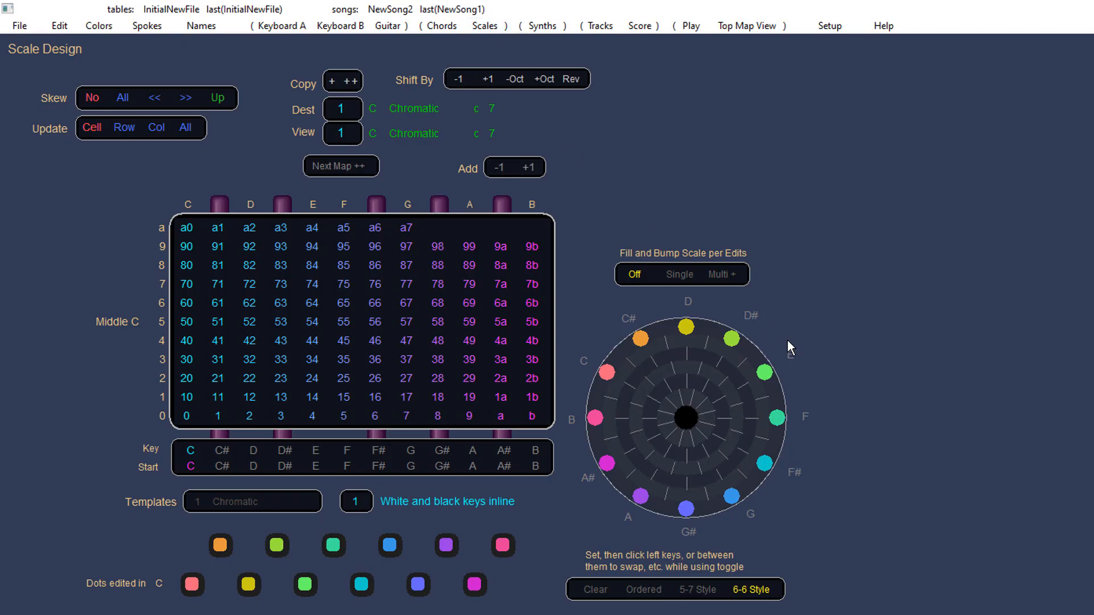
pyautogui.moveTo(342, 133); pyautogui.dragTo(582, 139)
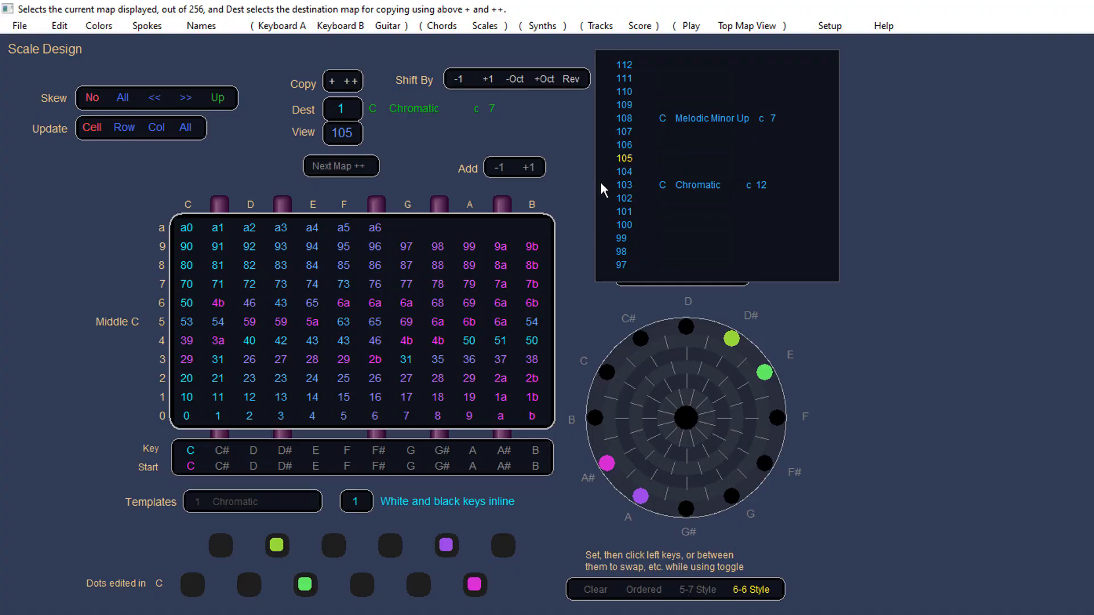
pyautogui.moveTo(291, 499); pyautogui.dragTo(279, 565)
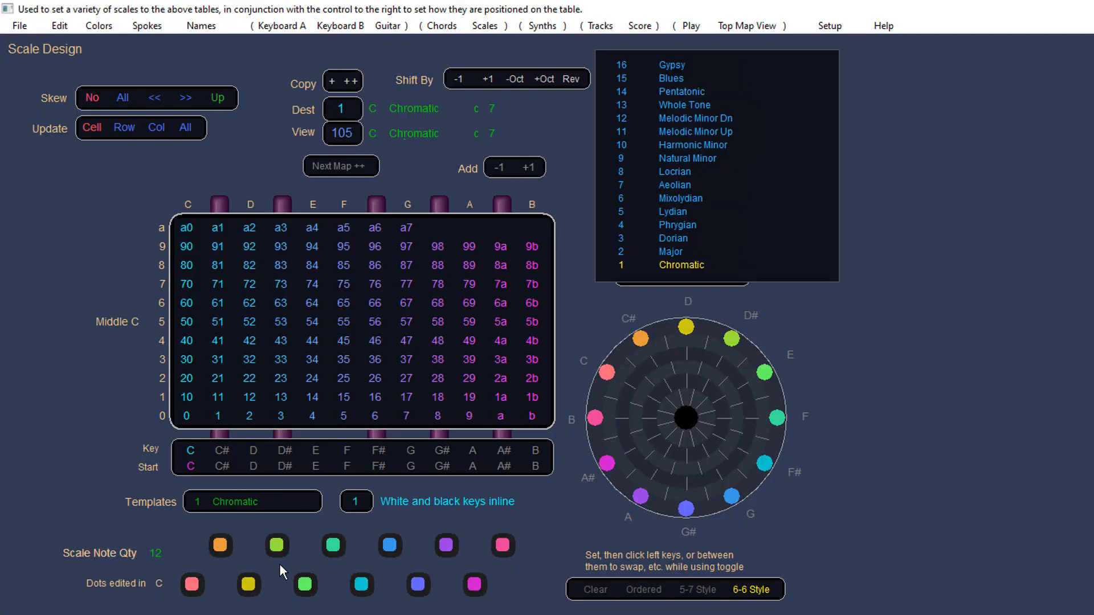
pyautogui.moveTo(295, 503); pyautogui.dragTo(229, 580)
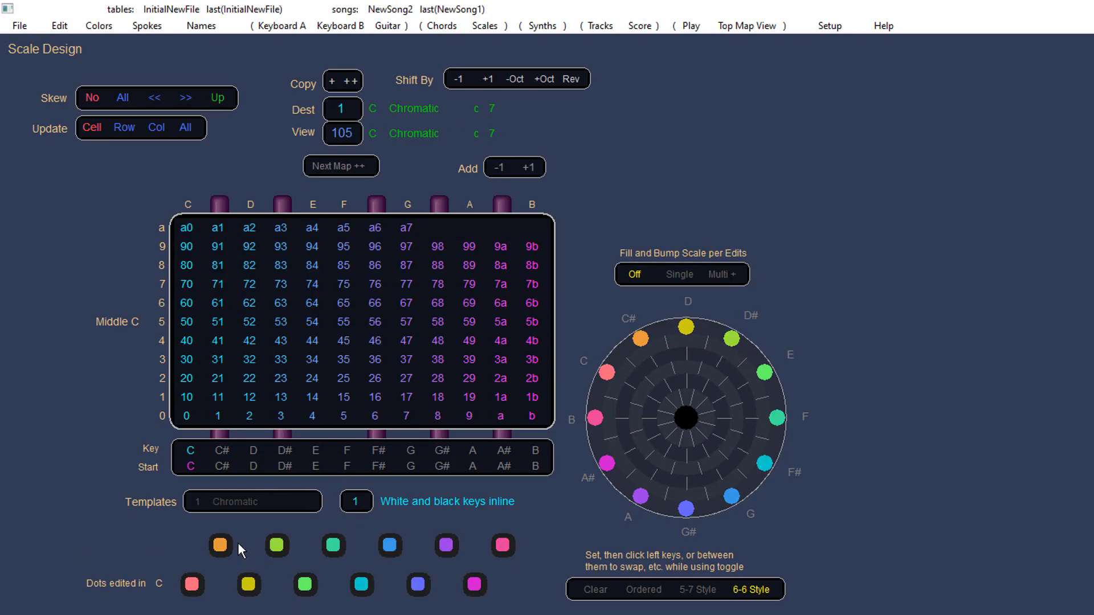
# Step: Step the scale's beginning key through C#, D, D# and E, then reset it to C
pyautogui.click(216, 450)
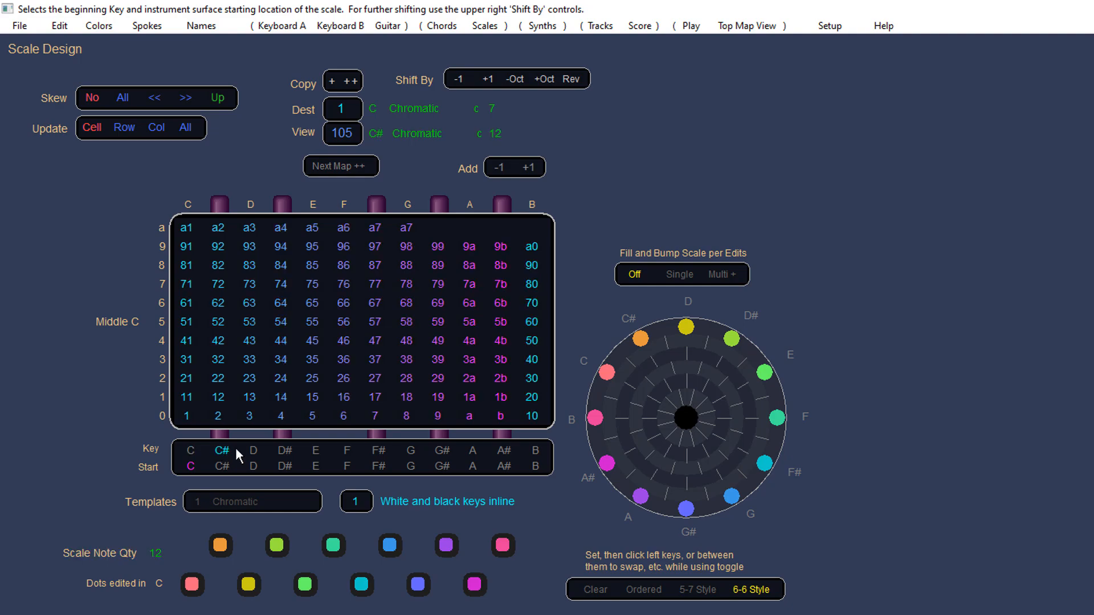
pyautogui.click(262, 451)
pyautogui.click(288, 450)
pyautogui.click(318, 452)
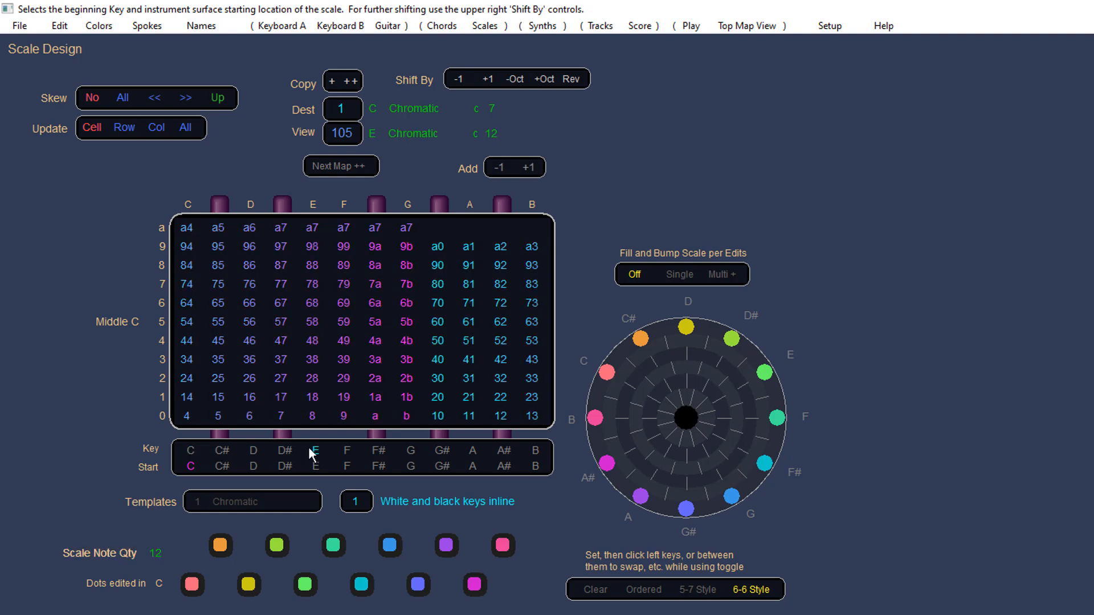
pyautogui.click(193, 454)
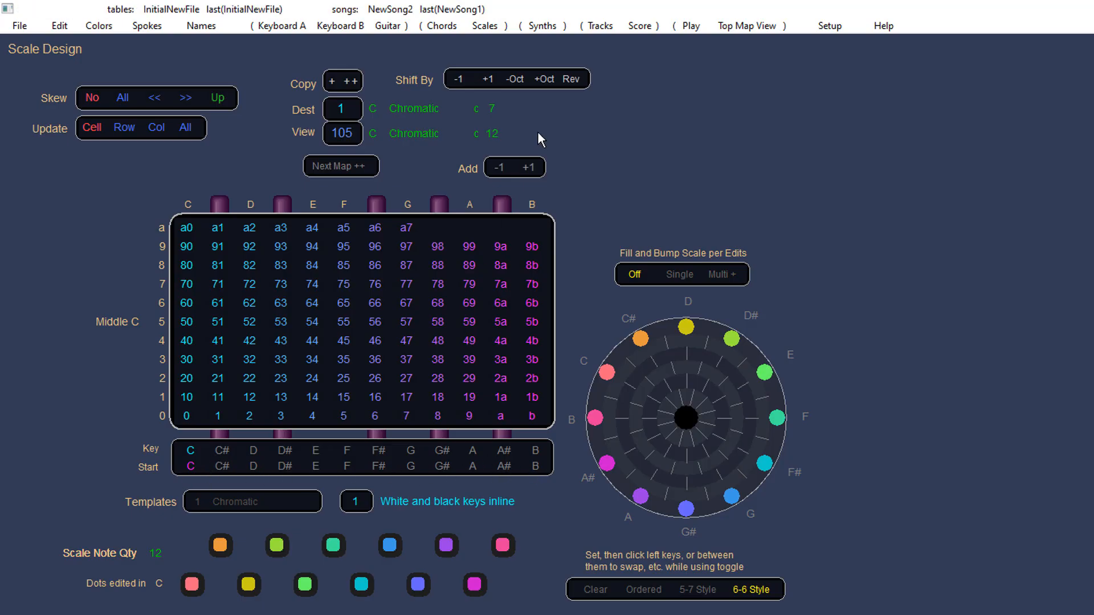
# Step: Try shifting the scale map data with Reverse, octave and semitone shifts
pyautogui.click(571, 79)
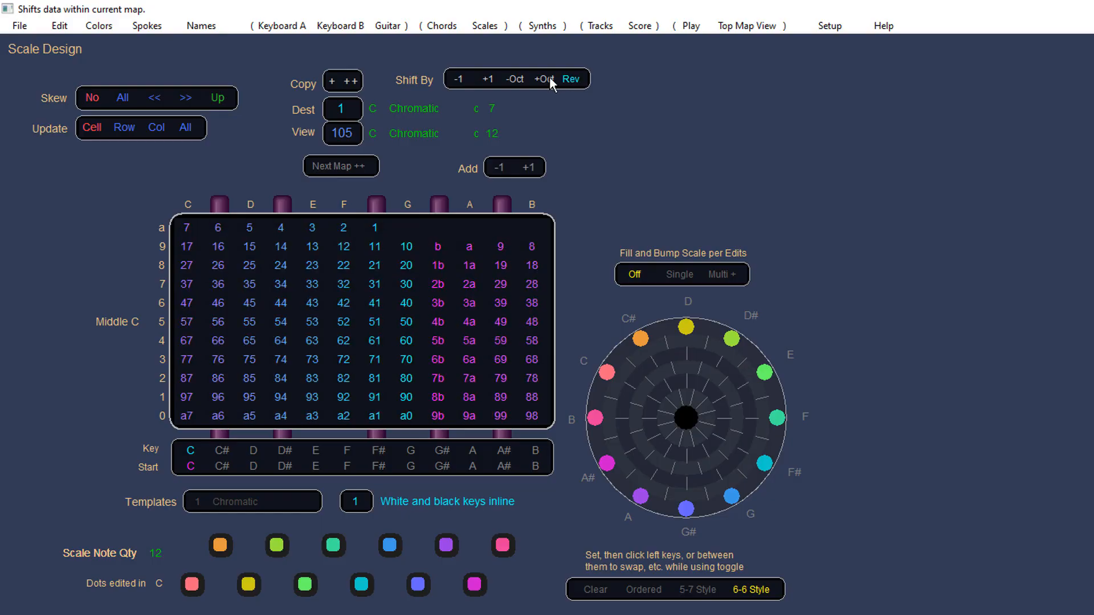
pyautogui.click(547, 82)
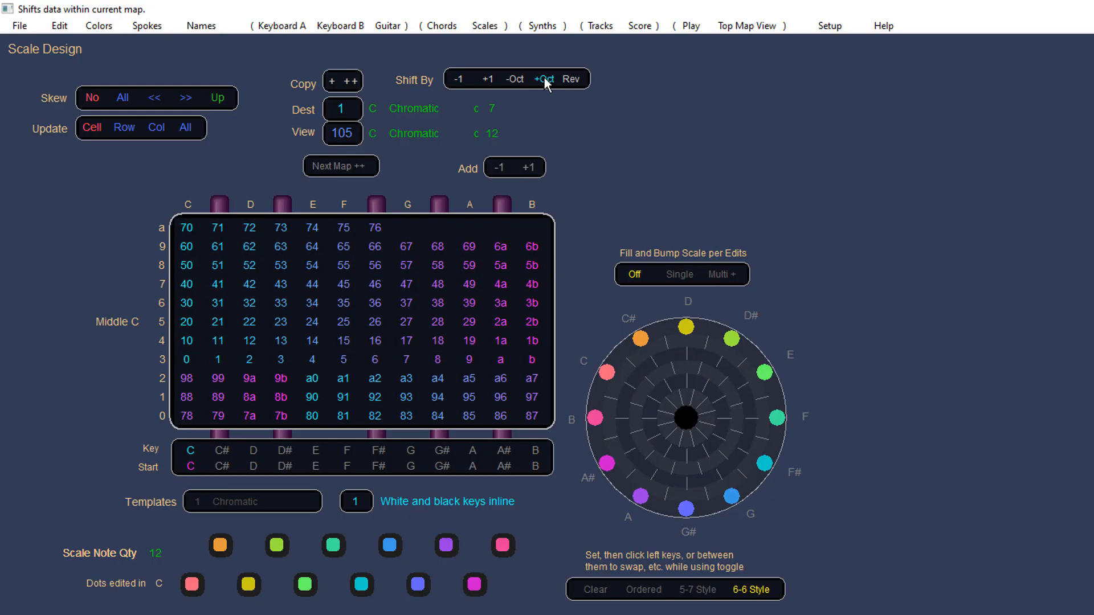
pyautogui.click(517, 80)
pyautogui.click(516, 80)
pyautogui.click(516, 80)
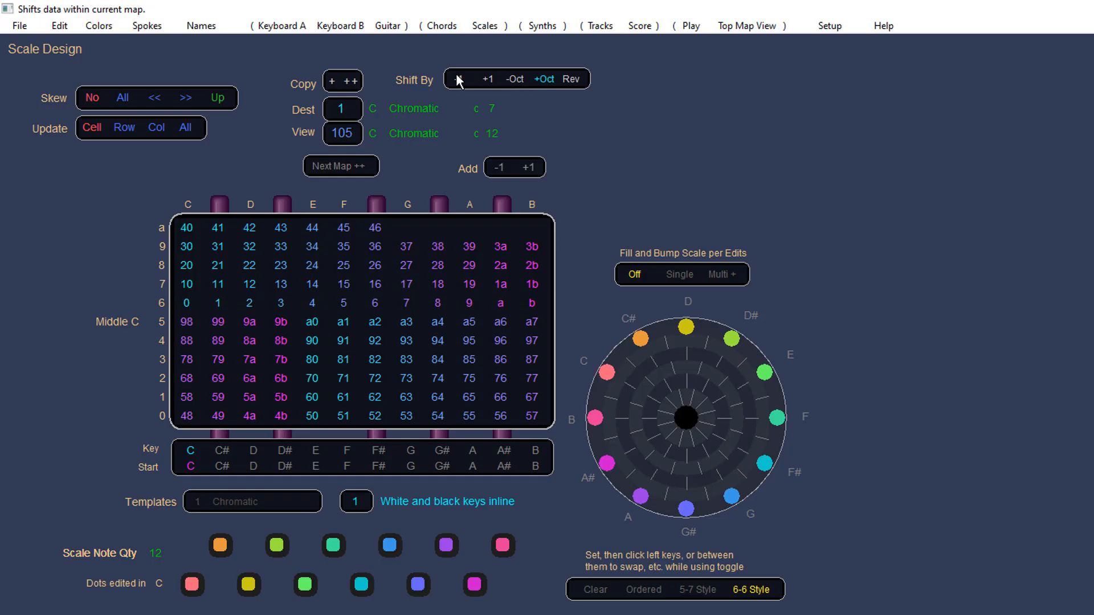
pyautogui.click(485, 80)
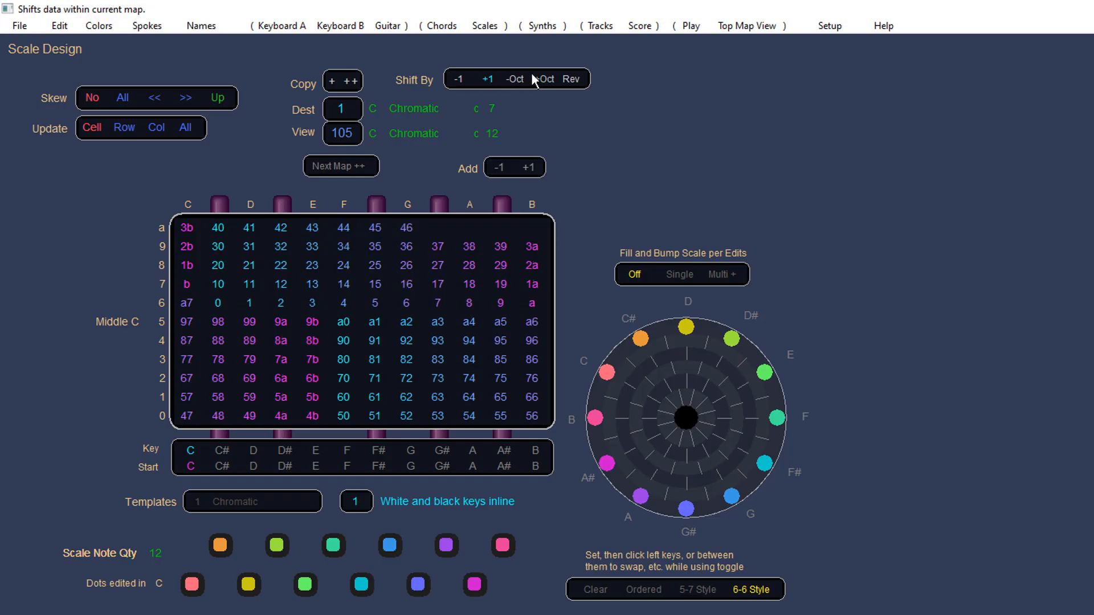
pyautogui.click(490, 82)
pyautogui.click(490, 82)
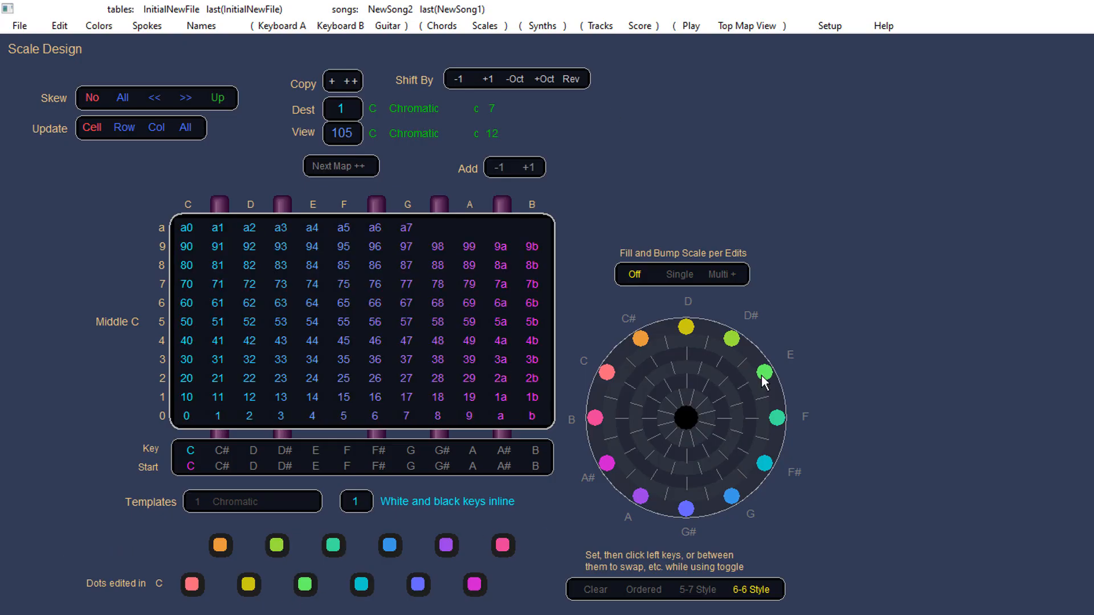
# Step: Toggle notes on the scale circle to edit map 105's scale, returning the beginning key to C
pyautogui.click(665, 364)
pyautogui.click(668, 346)
pyautogui.click(703, 353)
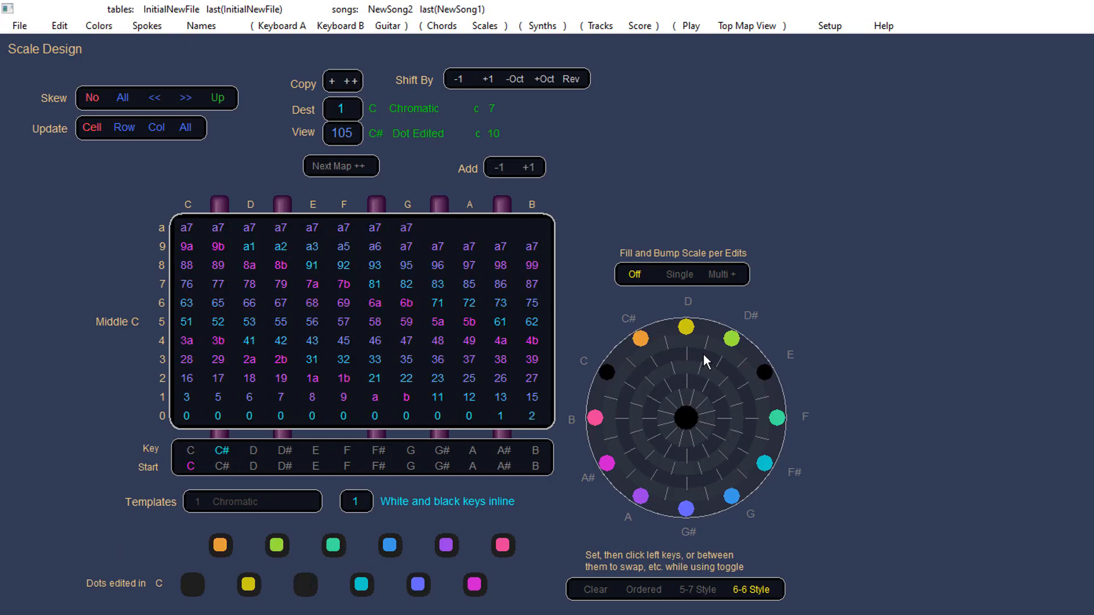
pyautogui.click(724, 368)
pyautogui.click(733, 347)
pyautogui.click(733, 347)
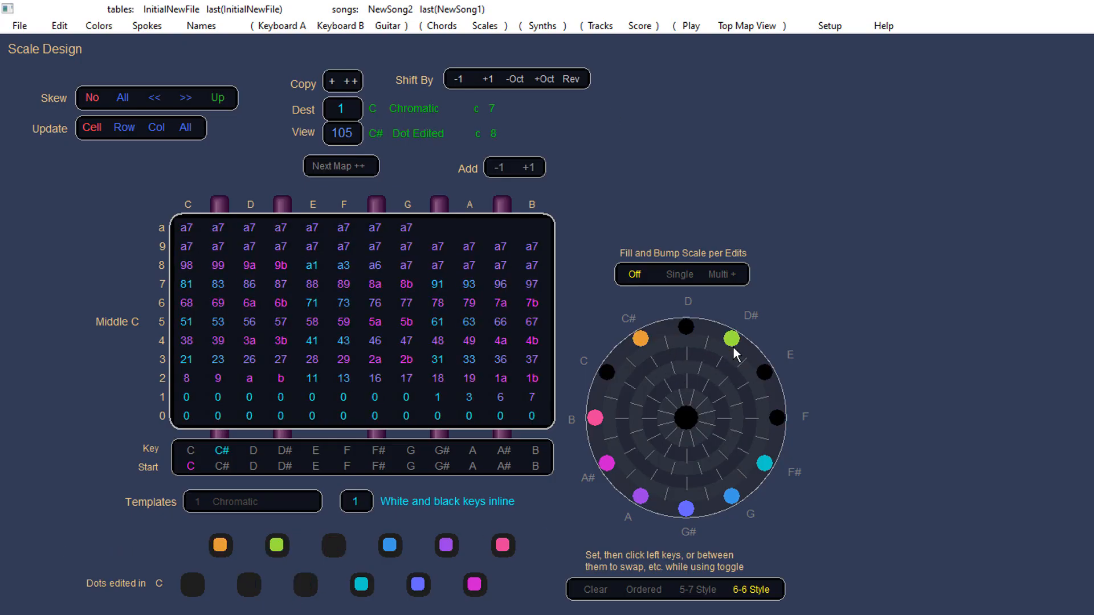
pyautogui.click(749, 355)
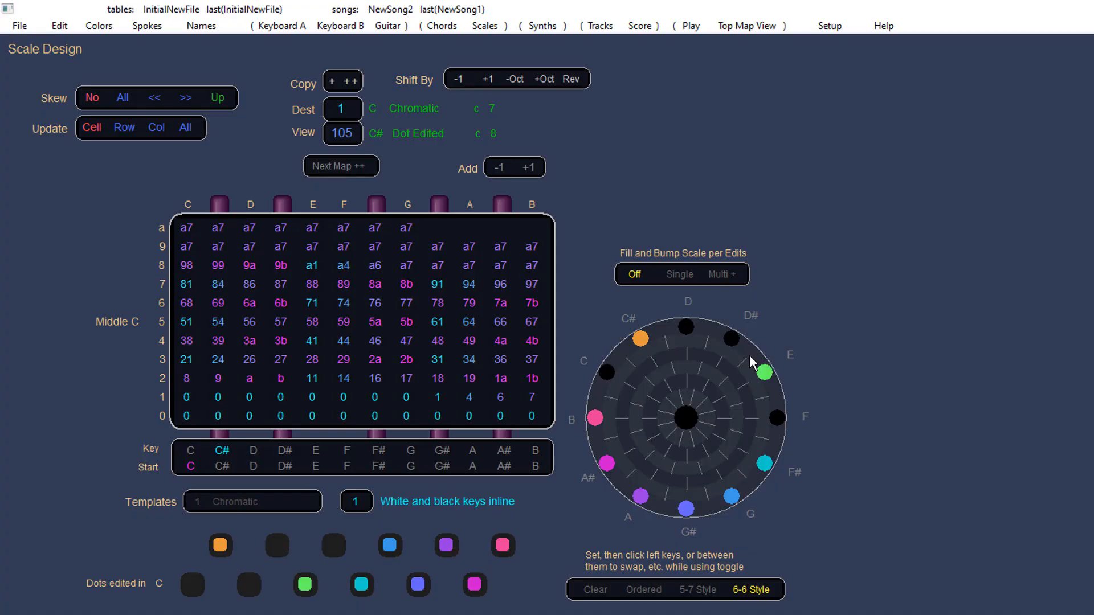
pyautogui.click(755, 387)
pyautogui.click(749, 480)
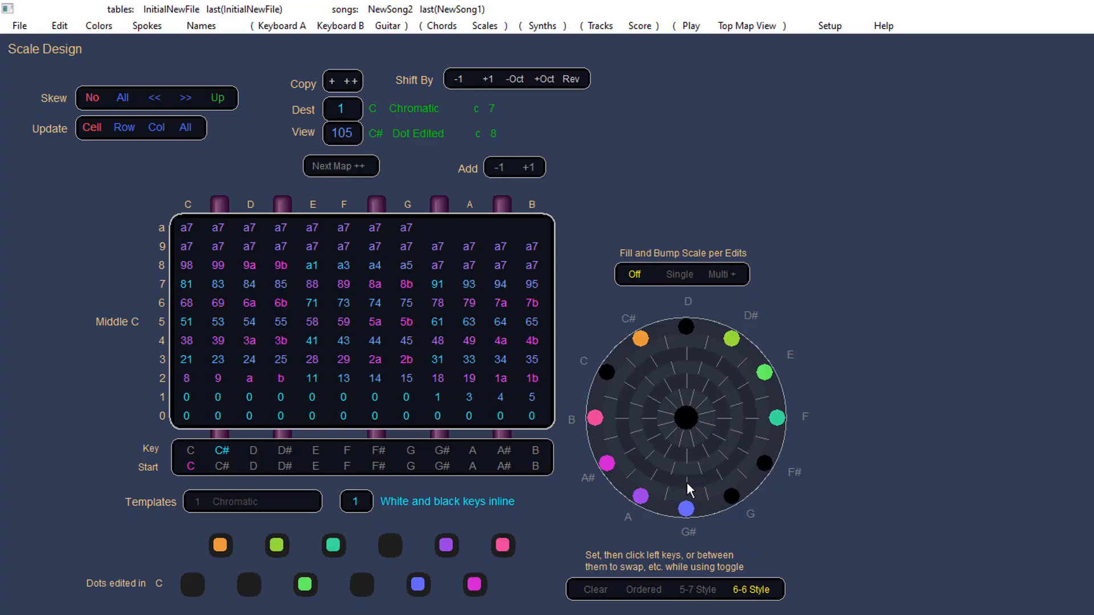
pyautogui.click(673, 468)
pyautogui.click(667, 431)
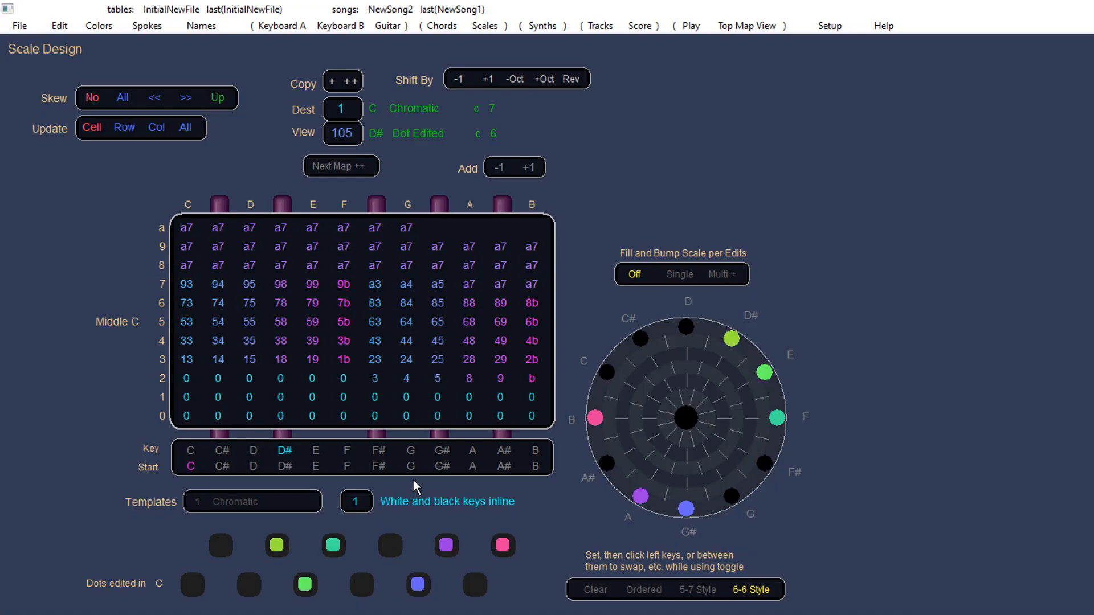
pyautogui.click(192, 450)
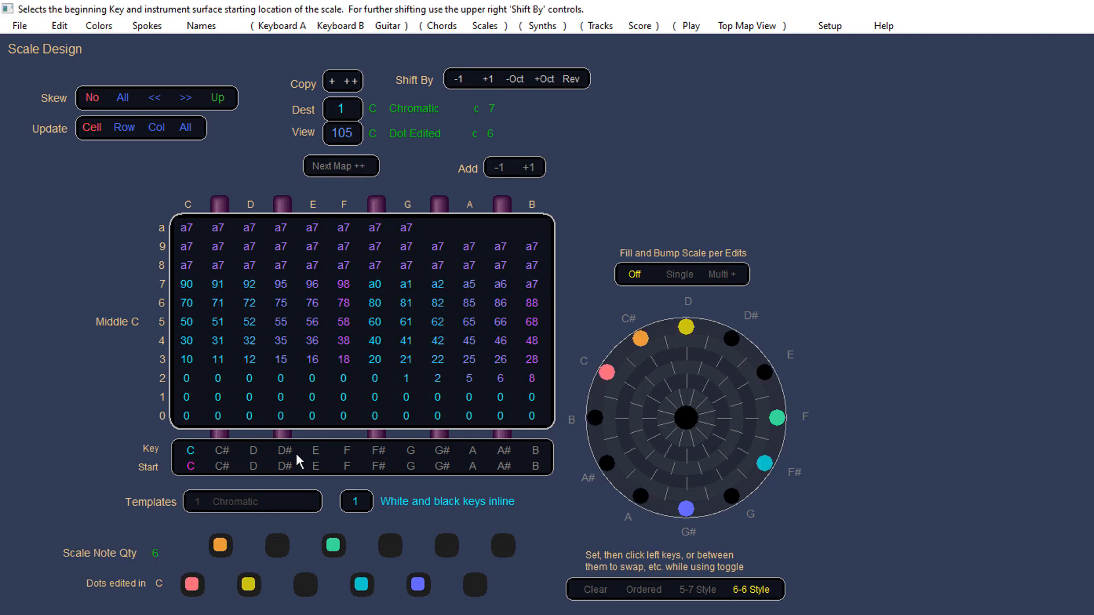
pyautogui.click(305, 580)
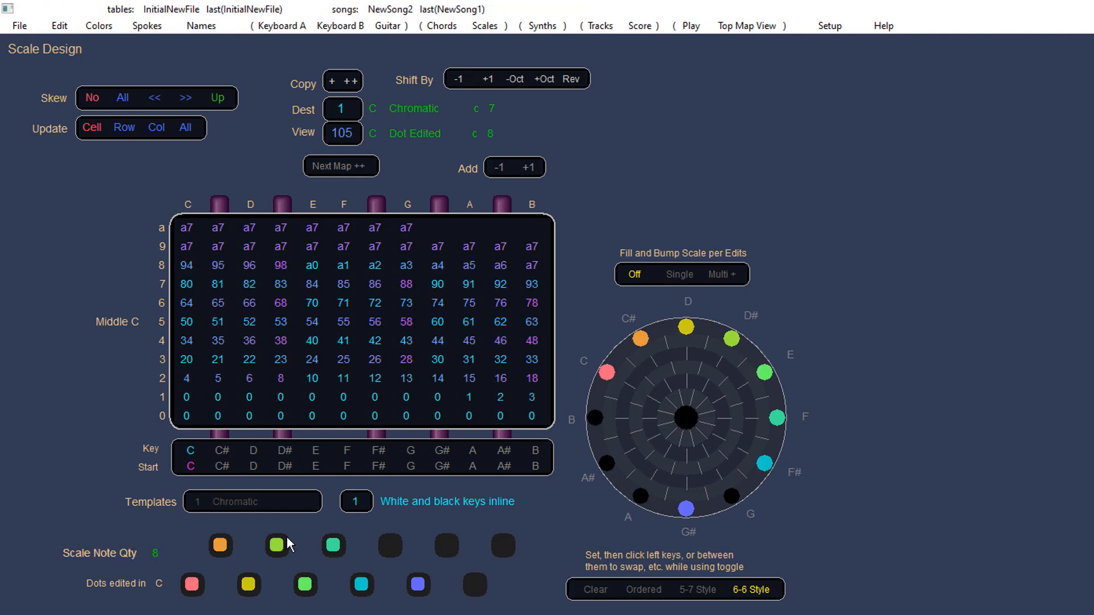
# Step: Switch the dot display to 5-7 style, toggle several scale note dots, then return to 6-6 style
pyautogui.click(699, 593)
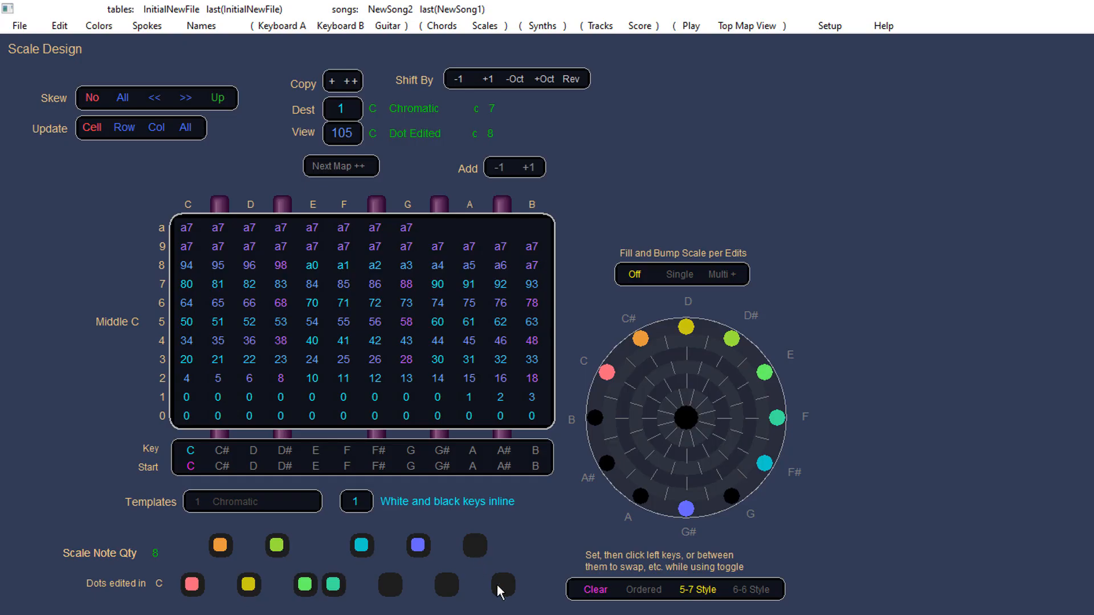
pyautogui.click(476, 548)
pyautogui.click(451, 584)
pyautogui.click(397, 582)
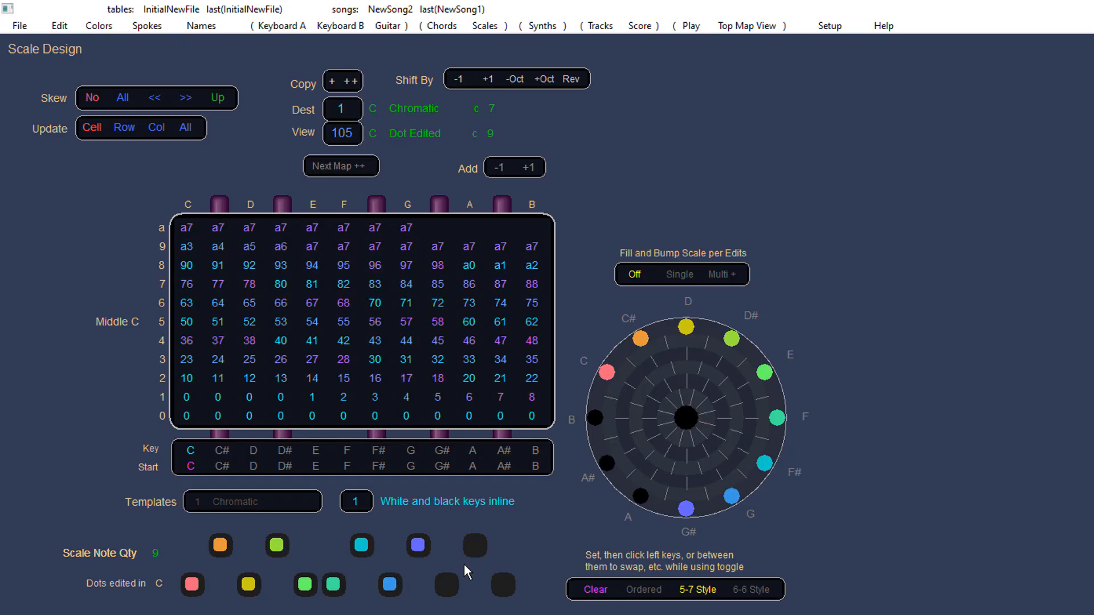
pyautogui.click(401, 548)
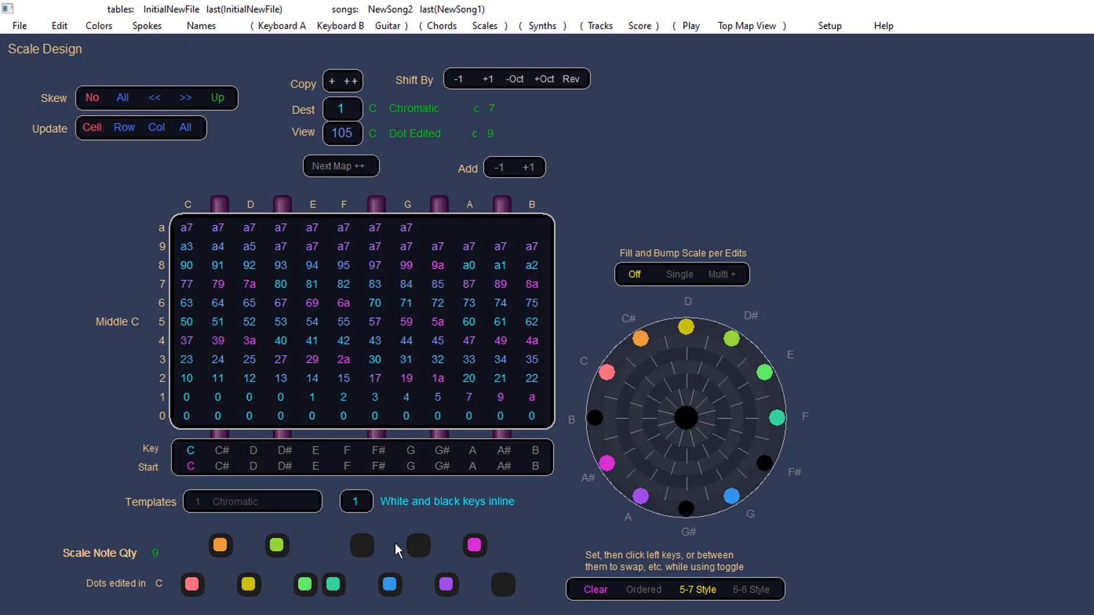
pyautogui.click(492, 563)
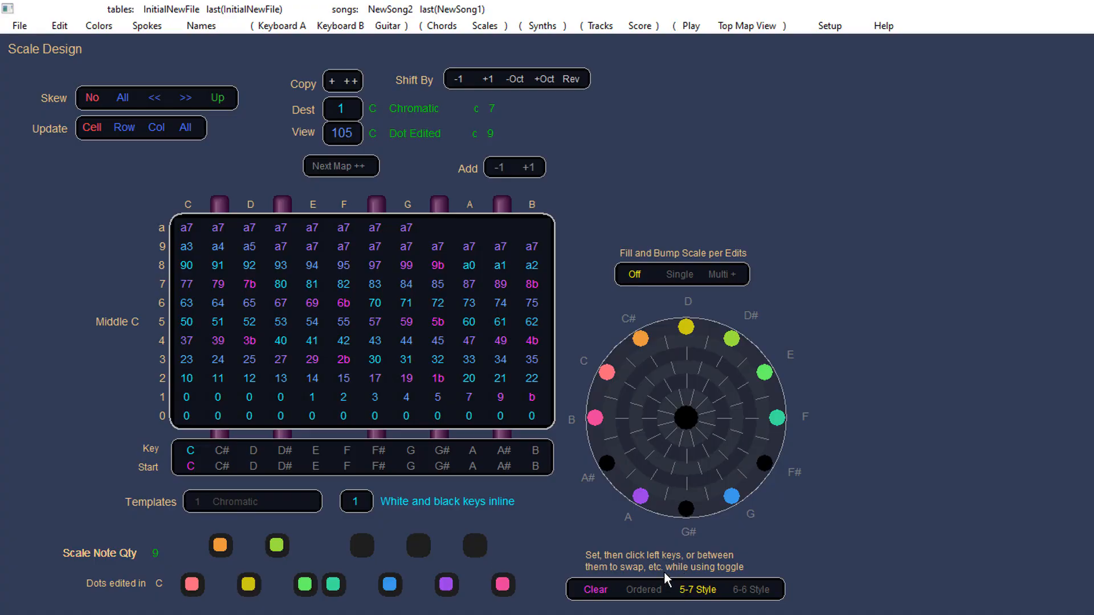
pyautogui.click(748, 590)
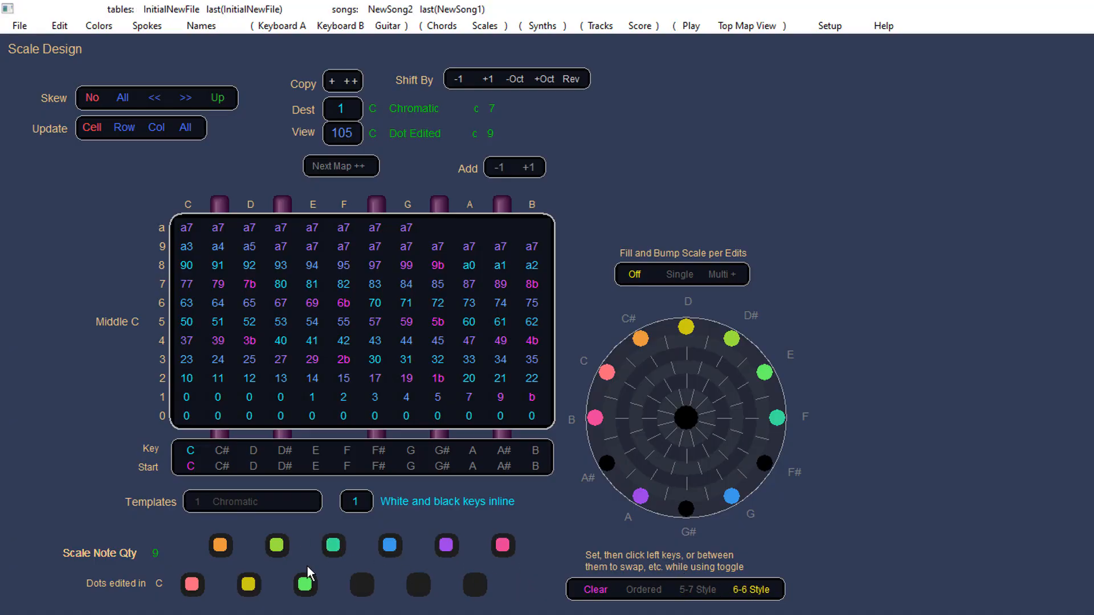
pyautogui.click(448, 544)
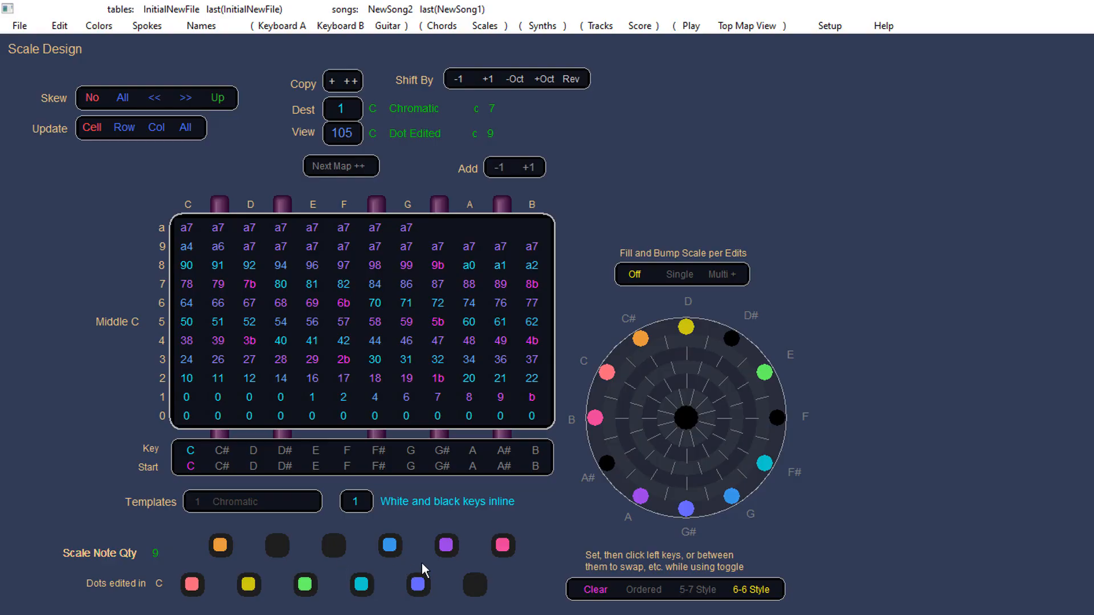
# Step: Switch to Ordered mode and pick seven scale note dots in sequence to build an ordered seven-note scale
pyautogui.click(640, 592)
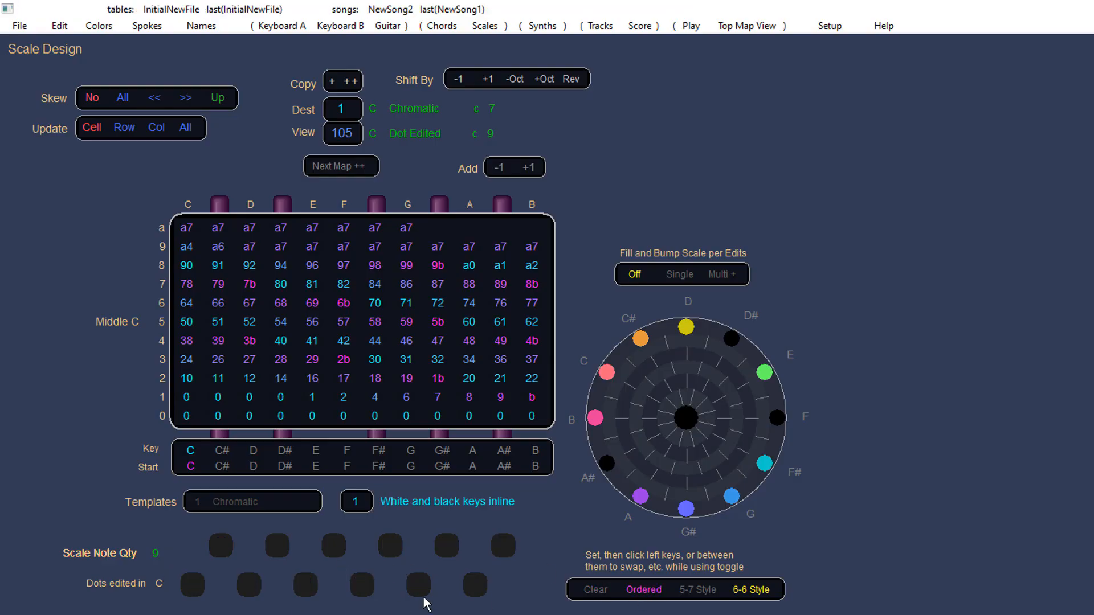
pyautogui.click(364, 588)
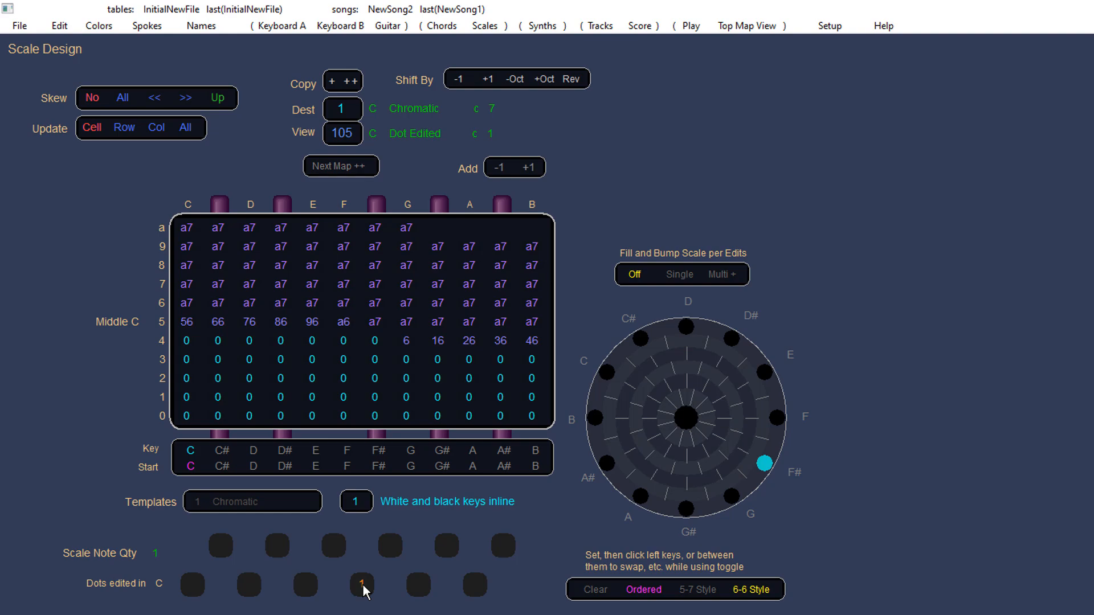
pyautogui.click(333, 544)
pyautogui.click(277, 545)
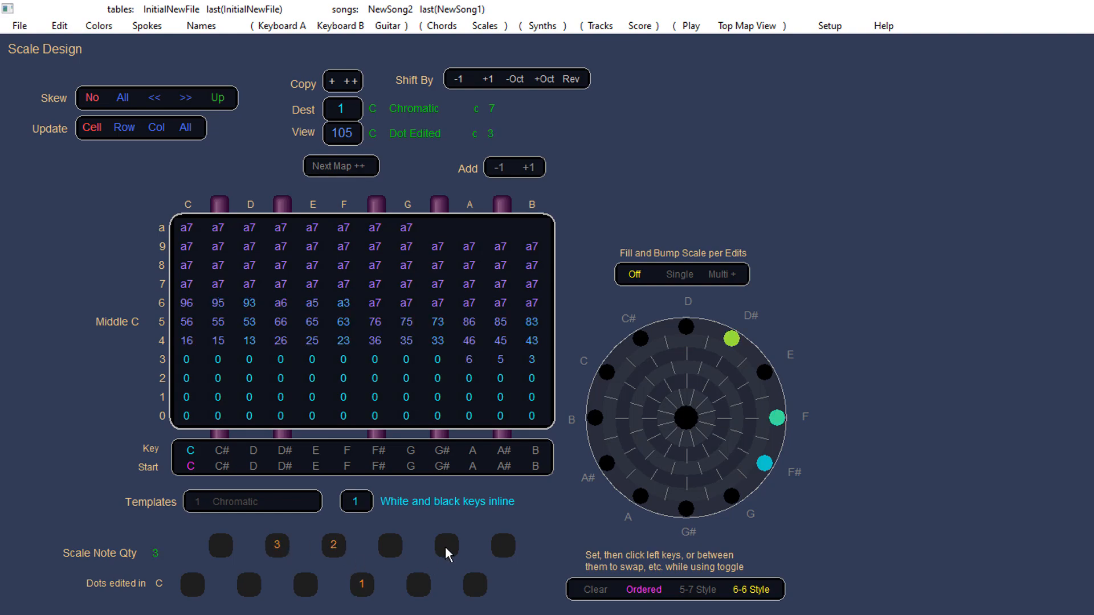
pyautogui.click(446, 545)
pyautogui.click(418, 584)
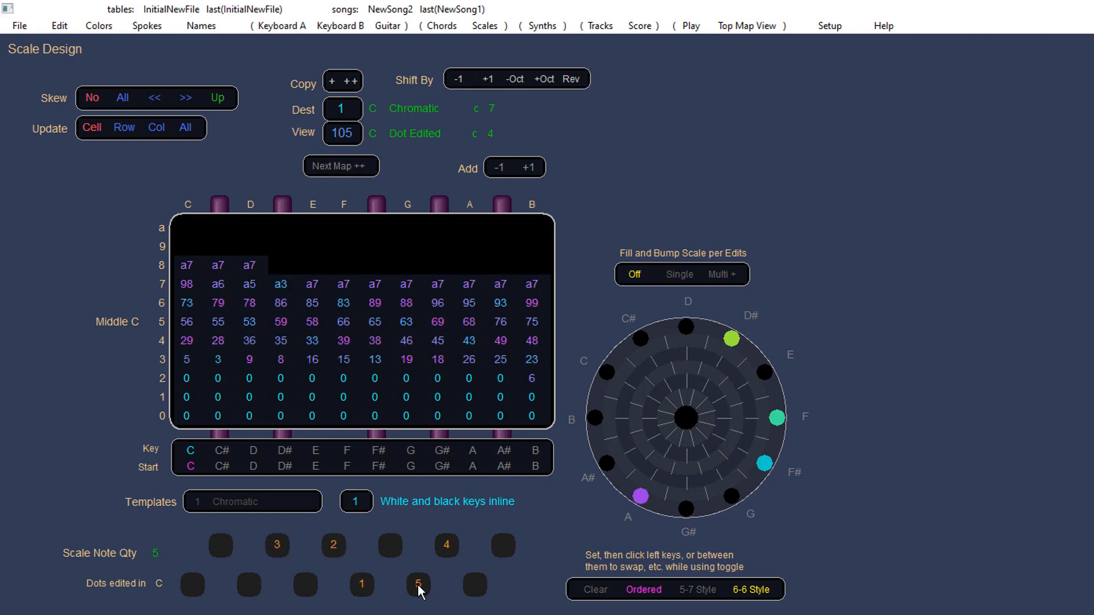
pyautogui.click(254, 584)
pyautogui.click(305, 584)
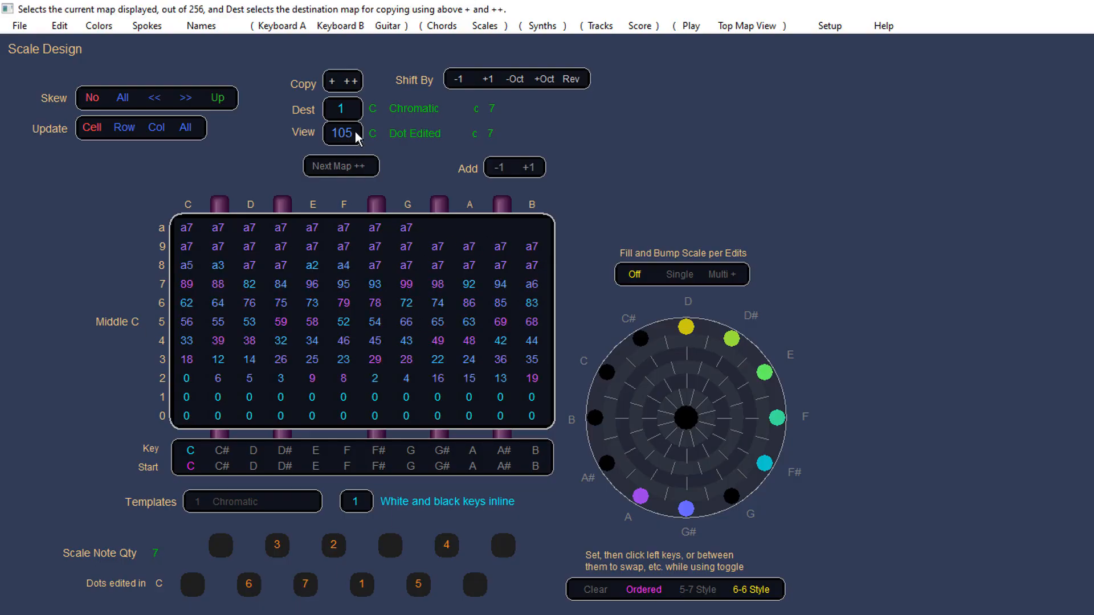
# Step: Look over the Play page and the Synth Patches & Controller Routing page
pyautogui.moveTo(350, 134); pyautogui.dragTo(193, 353)
pyautogui.click(693, 26)
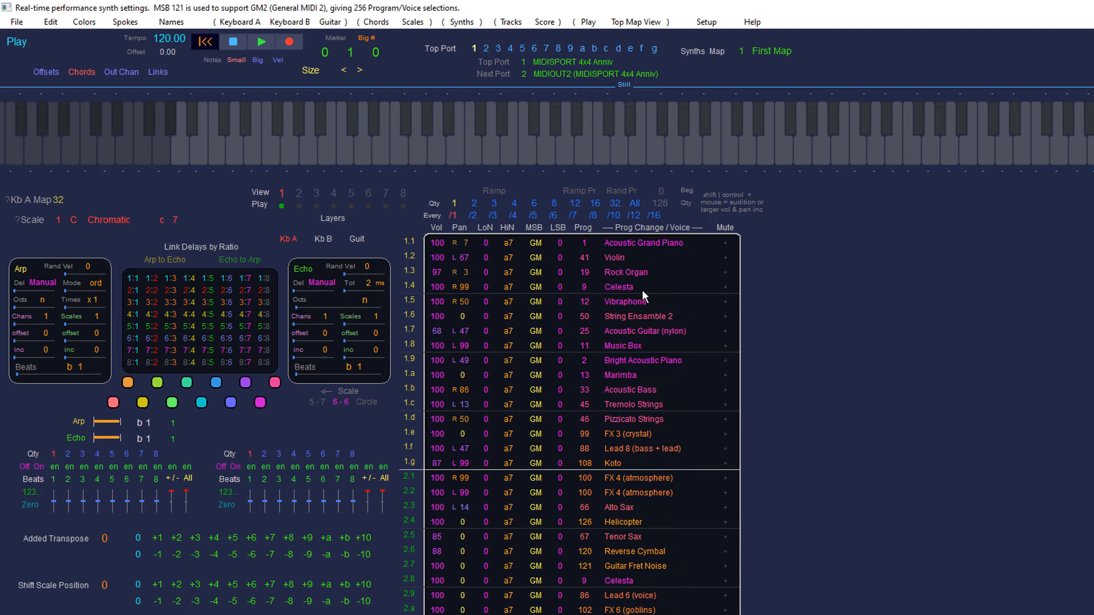
pyautogui.click(457, 26)
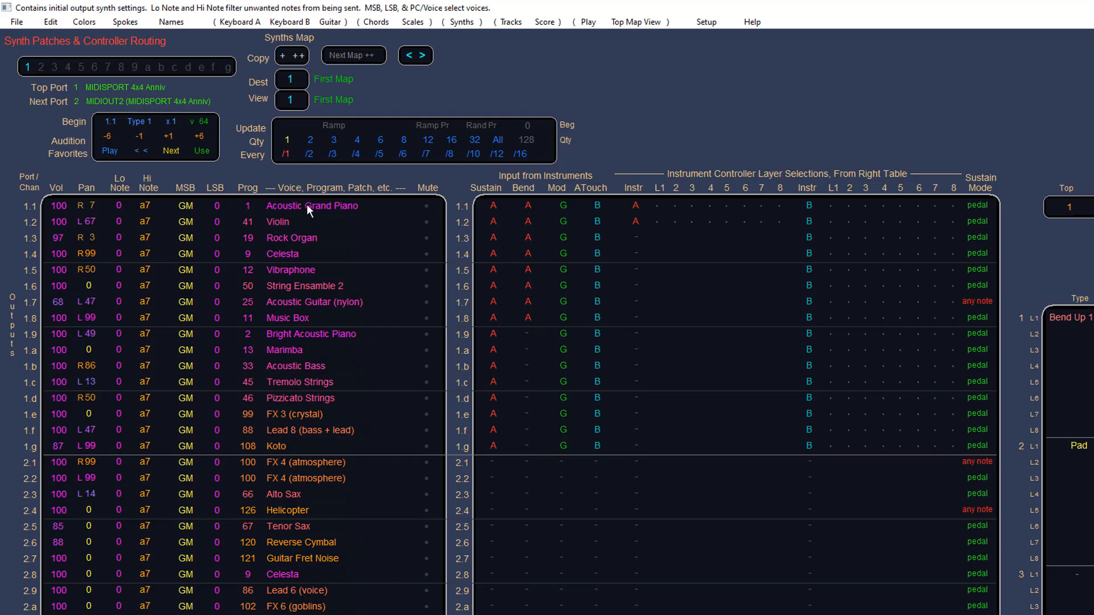
pyautogui.click(588, 22)
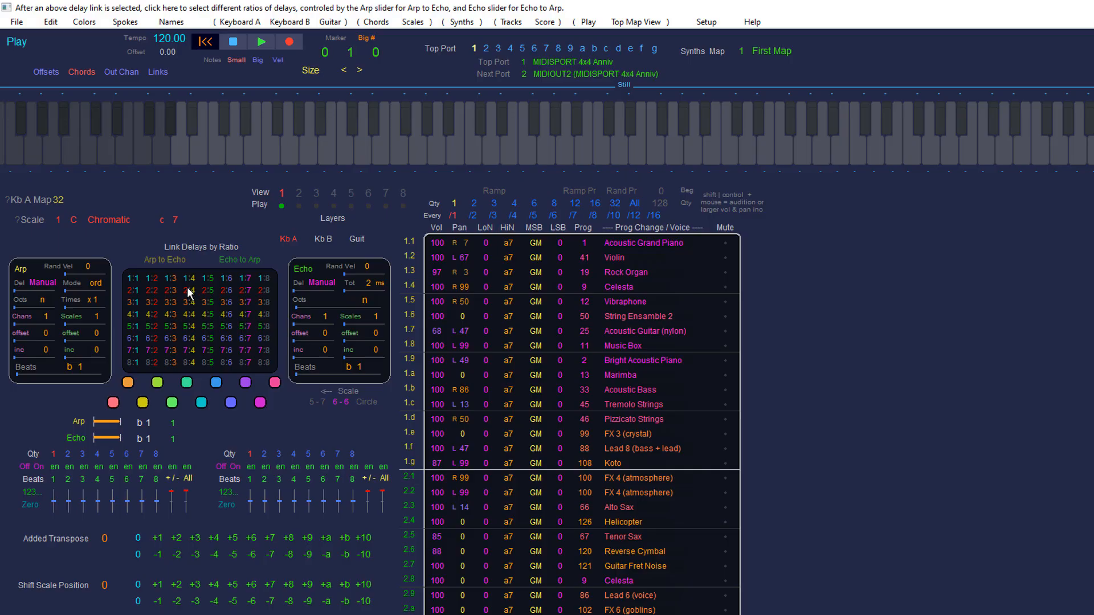
# Step: Select a 3:4 Arp to Echo link delay ratio on the Play page, then the Echo to Arp link
pyautogui.click(159, 257)
pyautogui.click(171, 327)
pyautogui.click(190, 297)
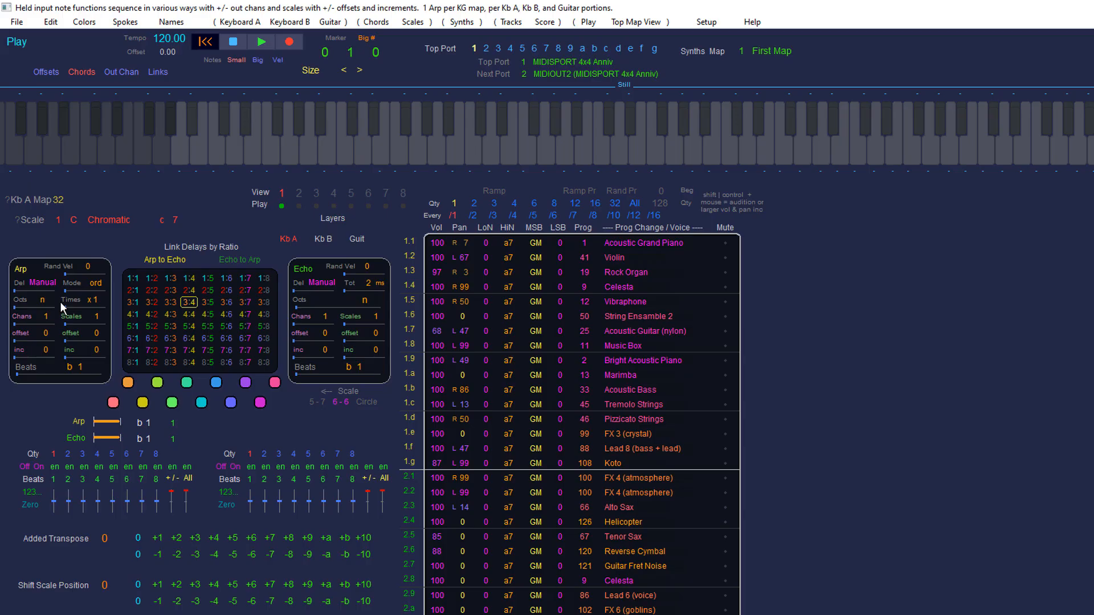
pyautogui.click(238, 258)
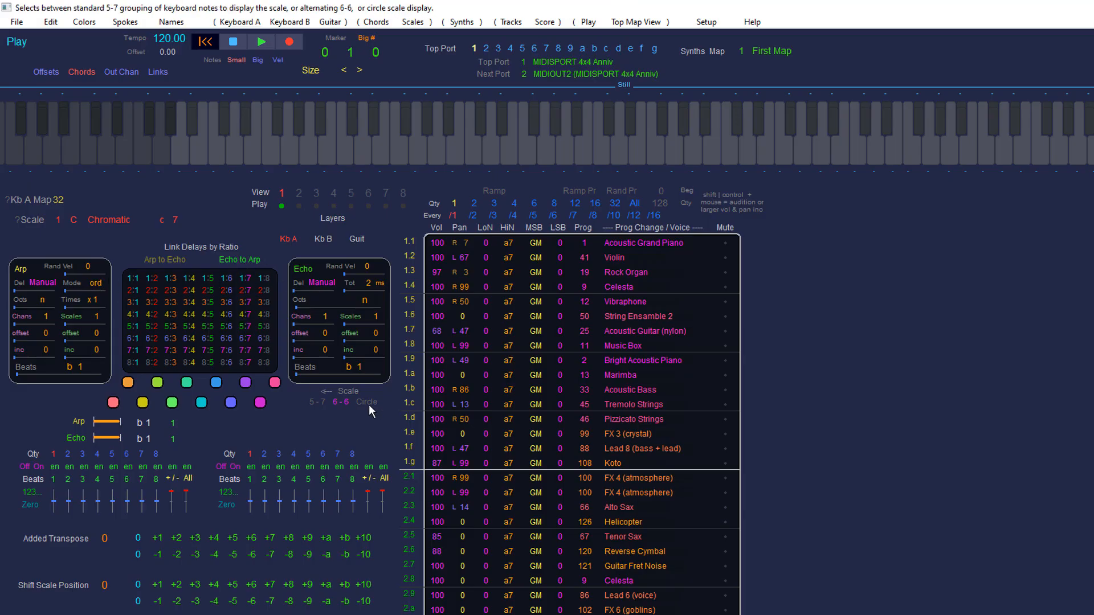
# Step: Edit the scale by toggling note dots in the 6-6 layout and in the 5-7 layout, ending in 6-6
pyautogui.click(209, 390)
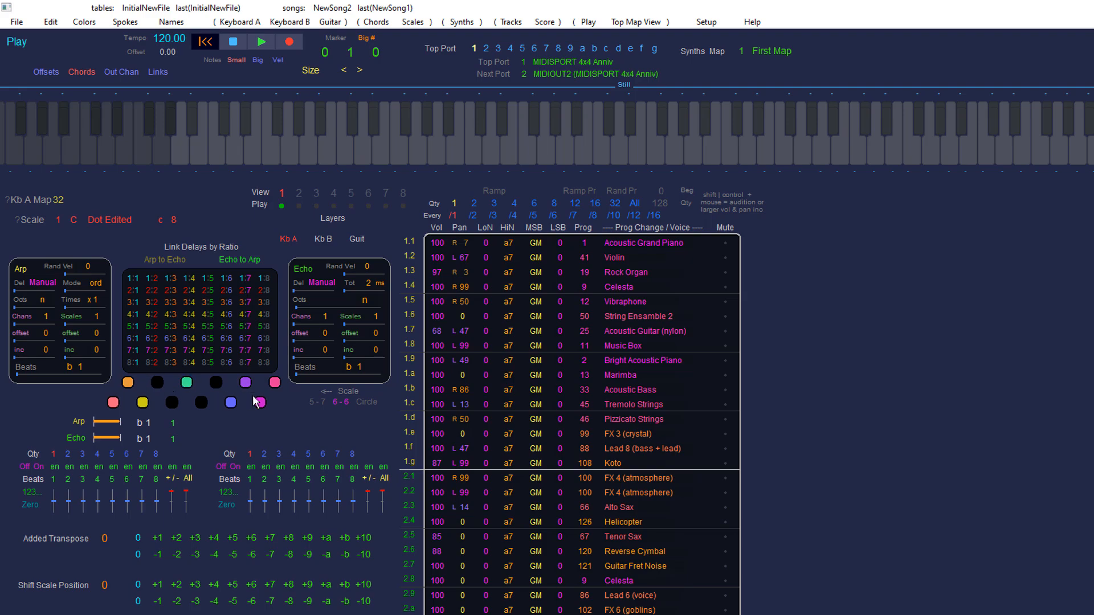
pyautogui.click(313, 401)
pyautogui.click(226, 404)
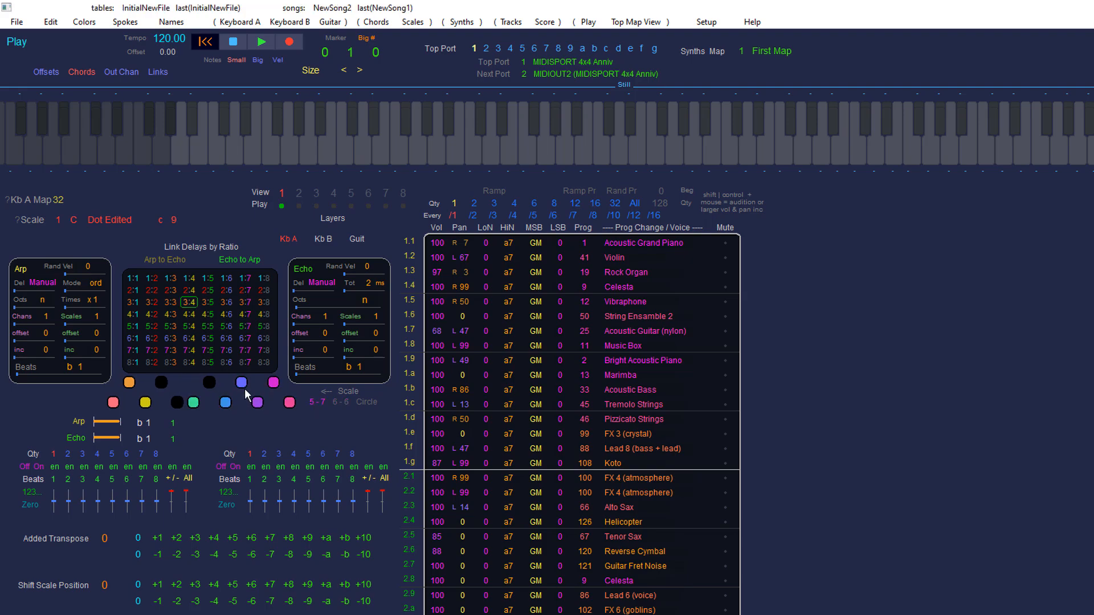
pyautogui.click(258, 402)
pyautogui.click(209, 383)
pyautogui.click(161, 382)
pyautogui.click(344, 401)
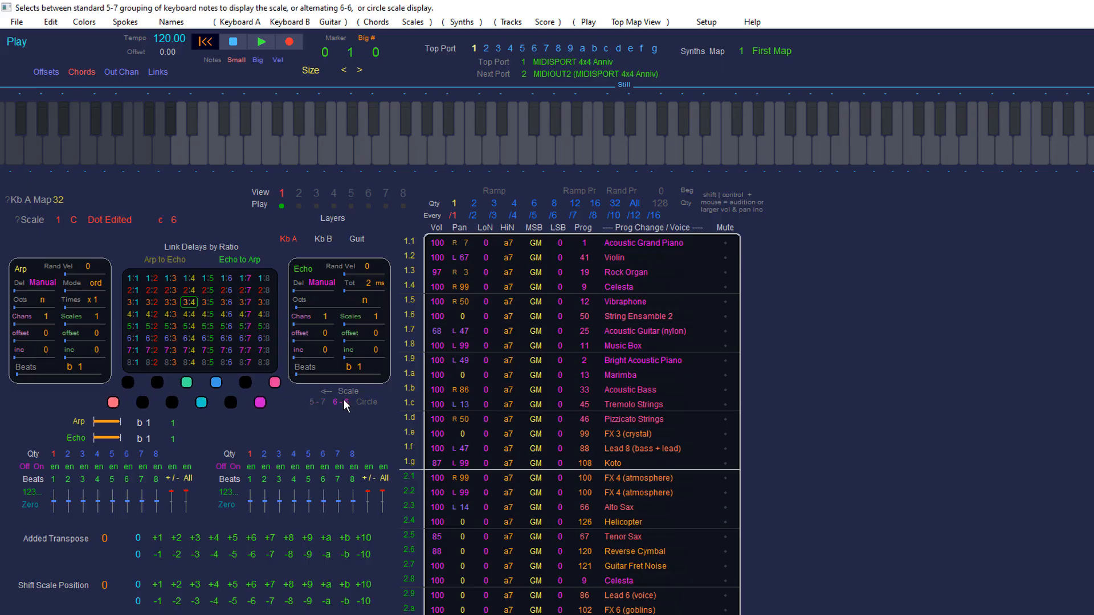
# Step: Switch the scale display to Circle and toggle several scale note dots around the circle
pyautogui.click(368, 401)
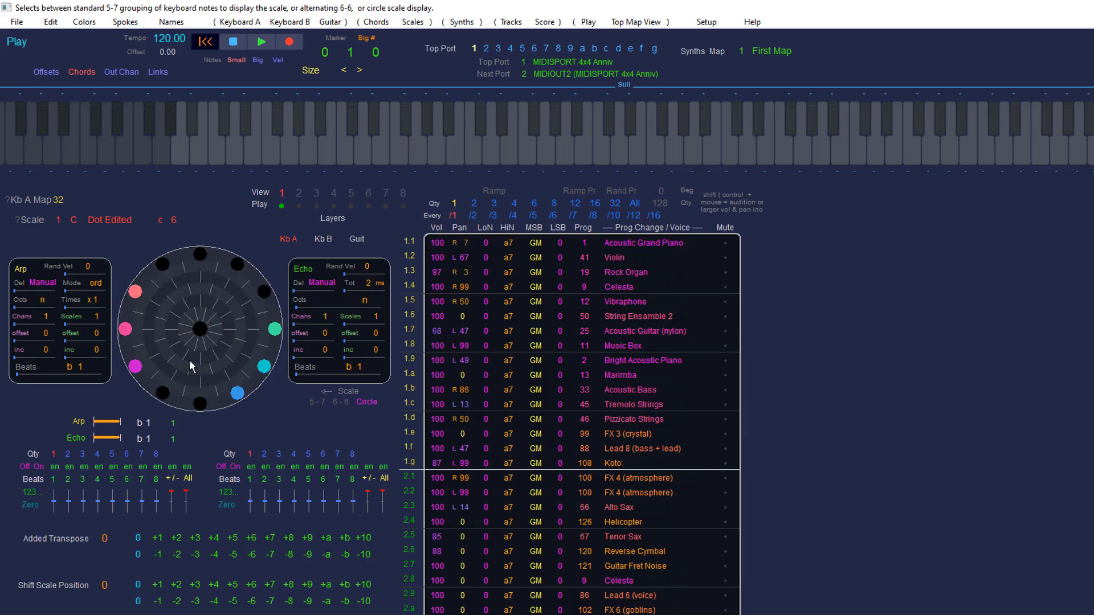
pyautogui.moveTo(198, 279)
pyautogui.mouseDown()
pyautogui.moveTo(230, 276)
pyautogui.moveTo(228, 313)
pyautogui.mouseUp()
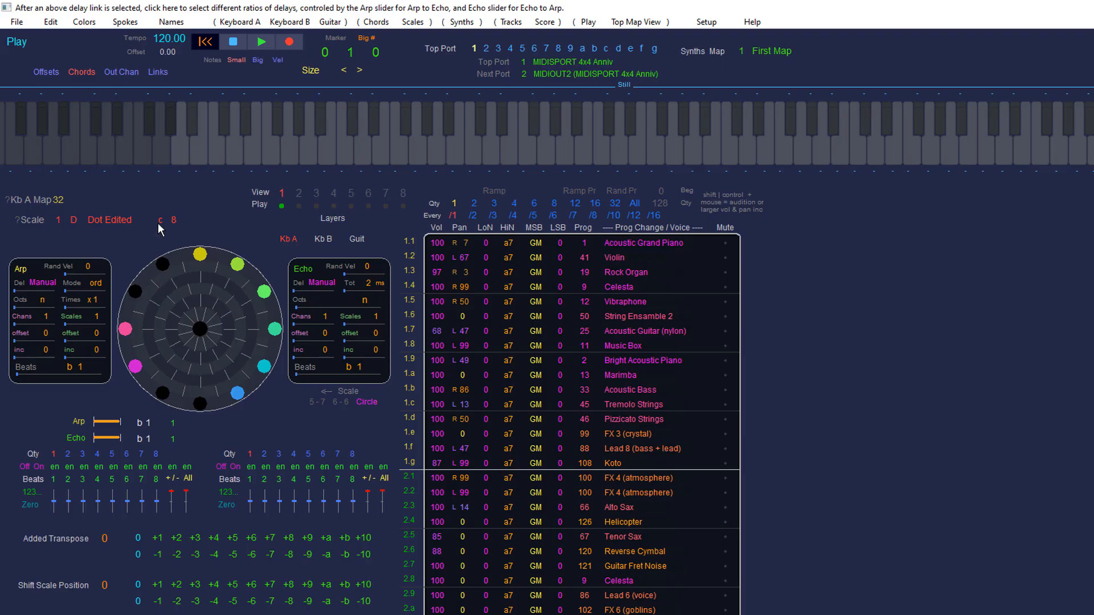
pyautogui.click(177, 258)
pyautogui.click(150, 271)
pyautogui.click(182, 406)
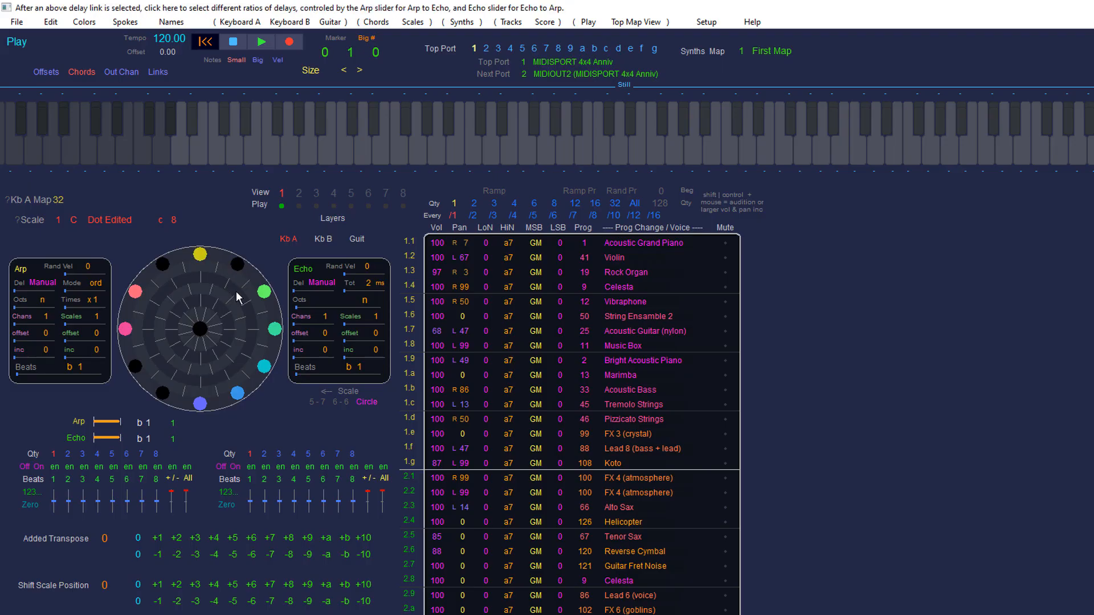
pyautogui.click(208, 296)
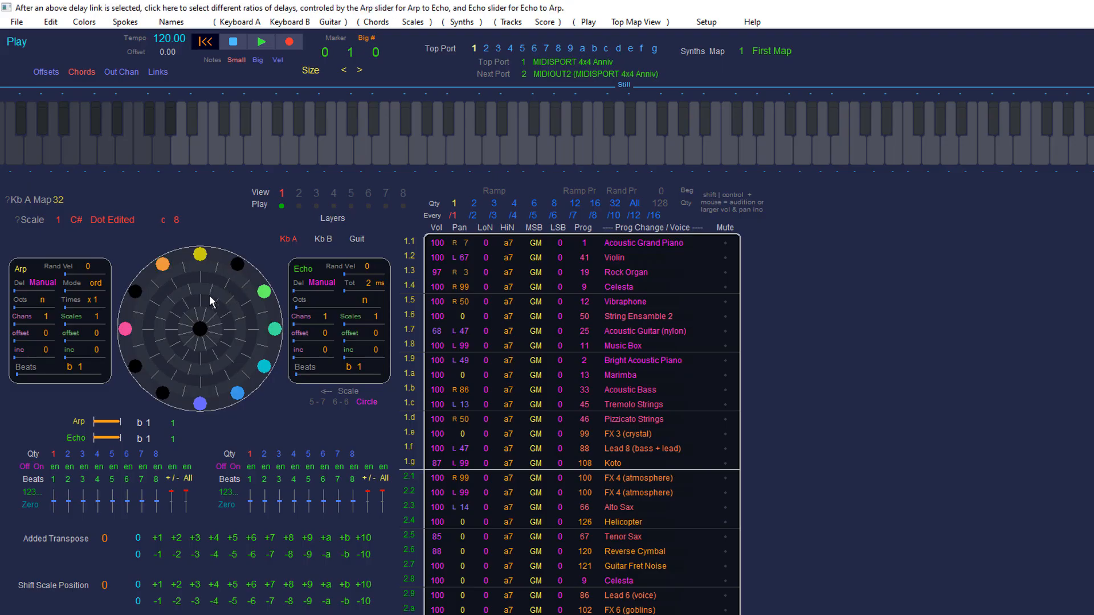
pyautogui.click(227, 317)
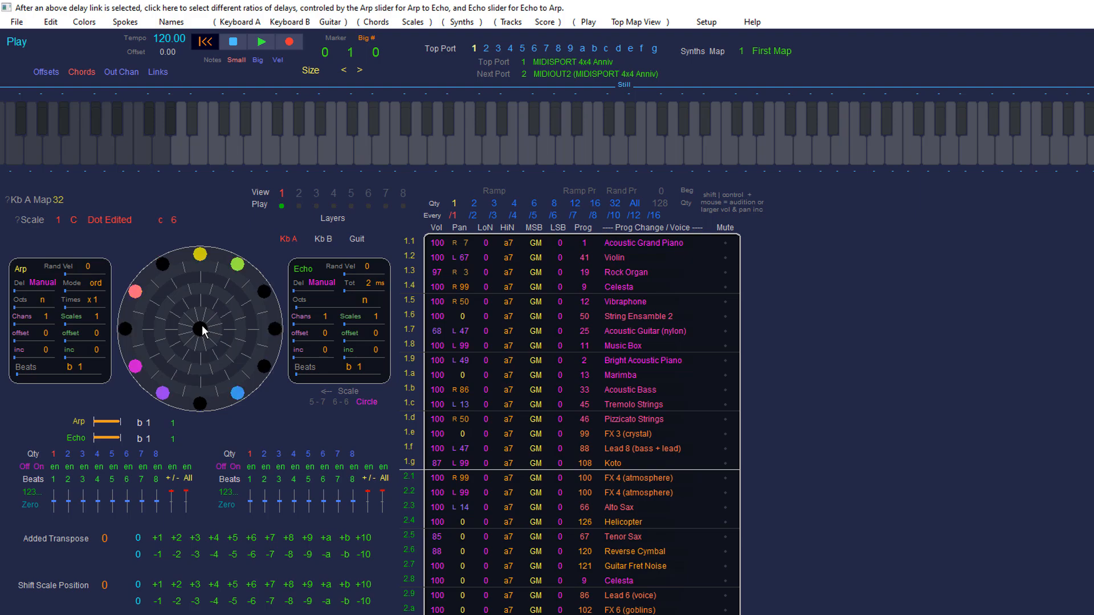
pyautogui.click(202, 325)
# Step: Set the Echo beats to 10 and the Arp beats to 15
pyautogui.click(362, 373)
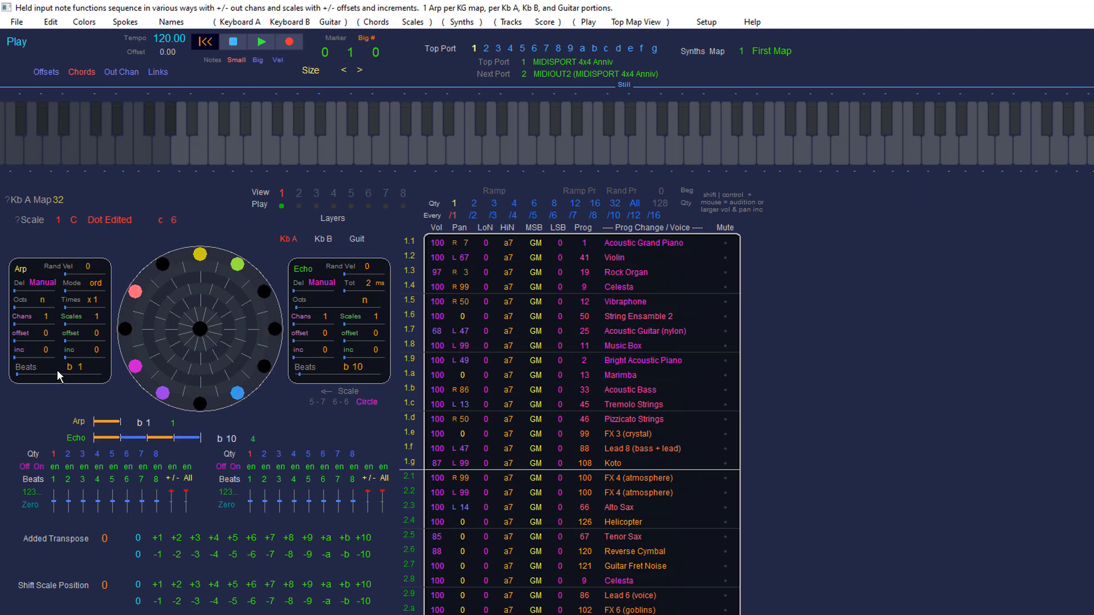
pyautogui.moveTo(57, 372); pyautogui.dragTo(100, 385)
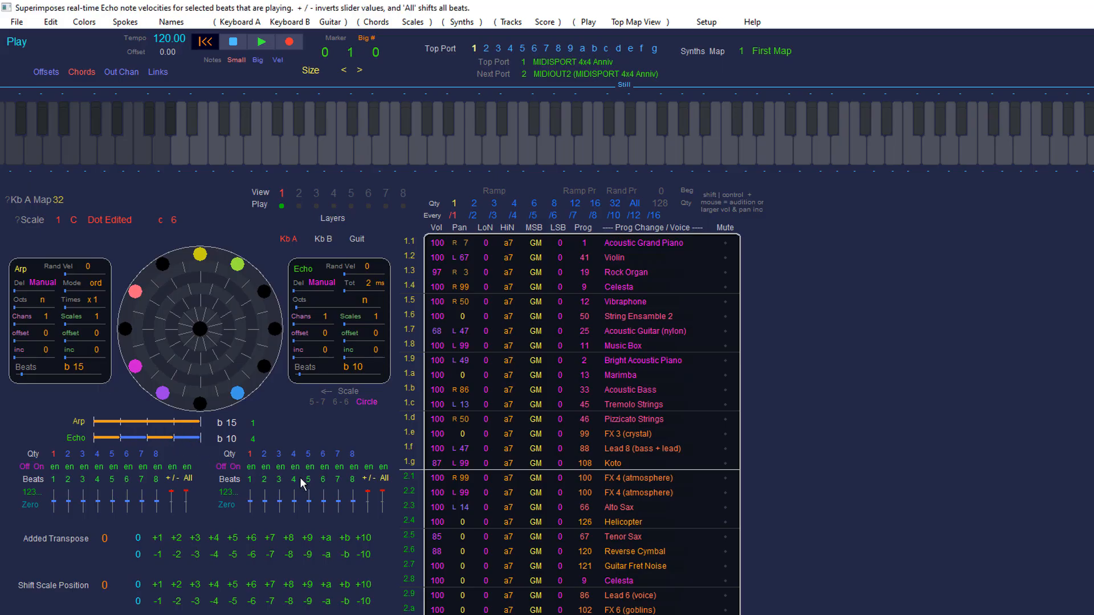
# Step: Adjust several Echo beat velocity sliders
pyautogui.moveTo(250, 503)
pyautogui.mouseDown()
pyautogui.moveTo(255, 466)
pyautogui.moveTo(268, 565)
pyautogui.mouseUp()
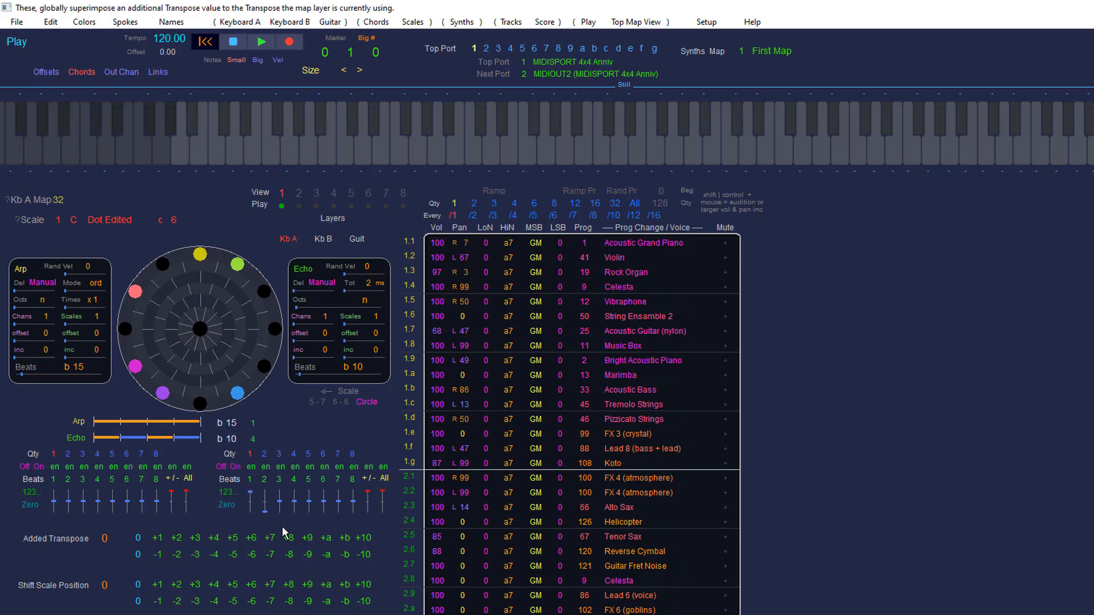
pyautogui.moveTo(282, 506); pyautogui.dragTo(307, 453)
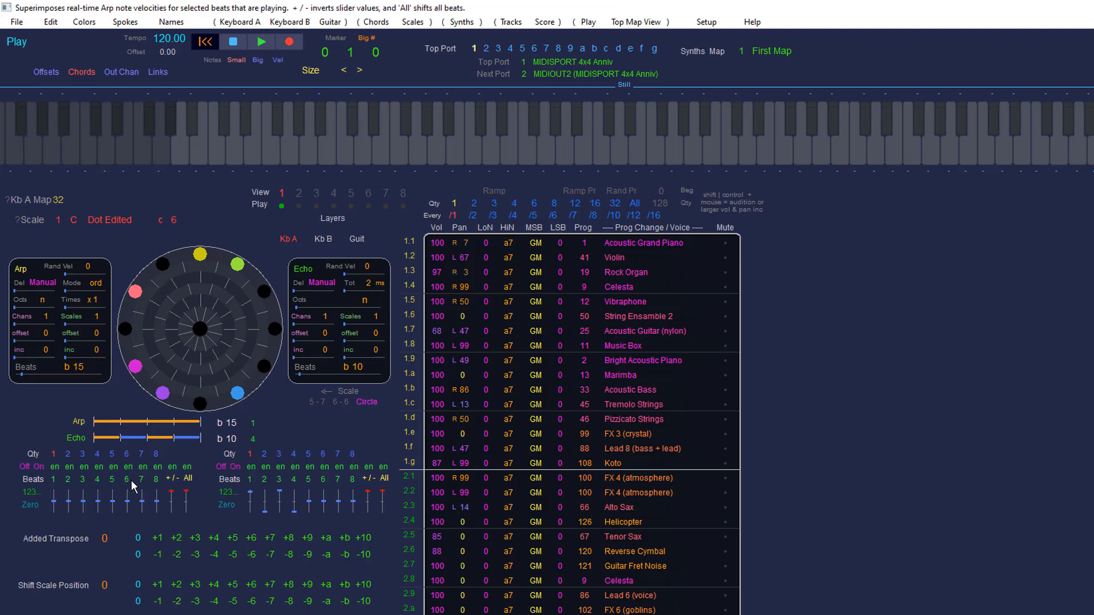
pyautogui.click(368, 499)
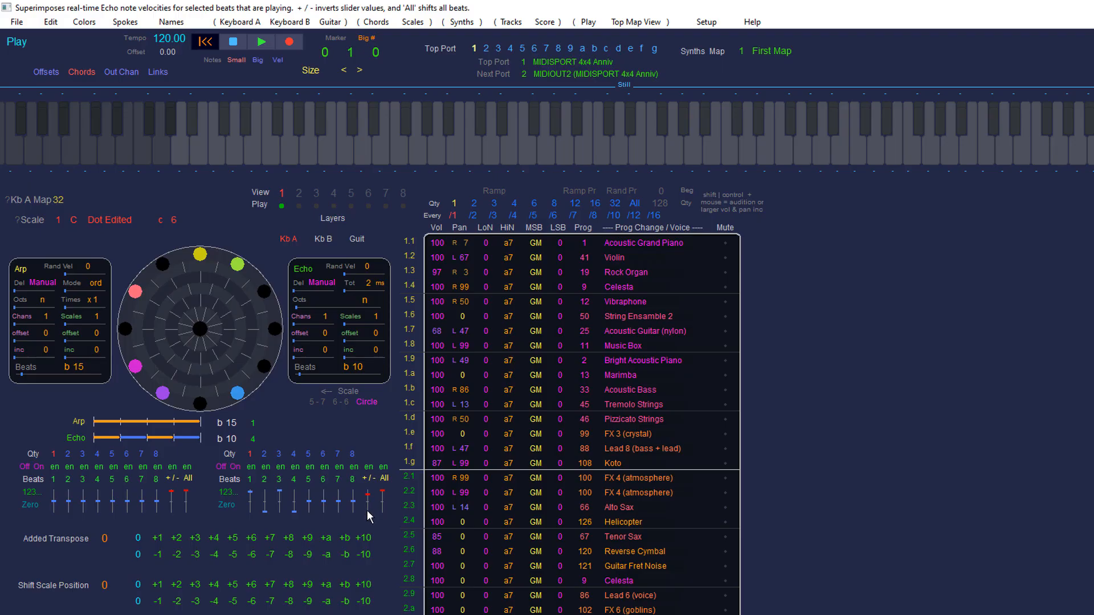
pyautogui.moveTo(364, 530)
pyautogui.mouseDown()
pyautogui.moveTo(351, 586)
pyautogui.moveTo(373, 500)
pyautogui.mouseUp()
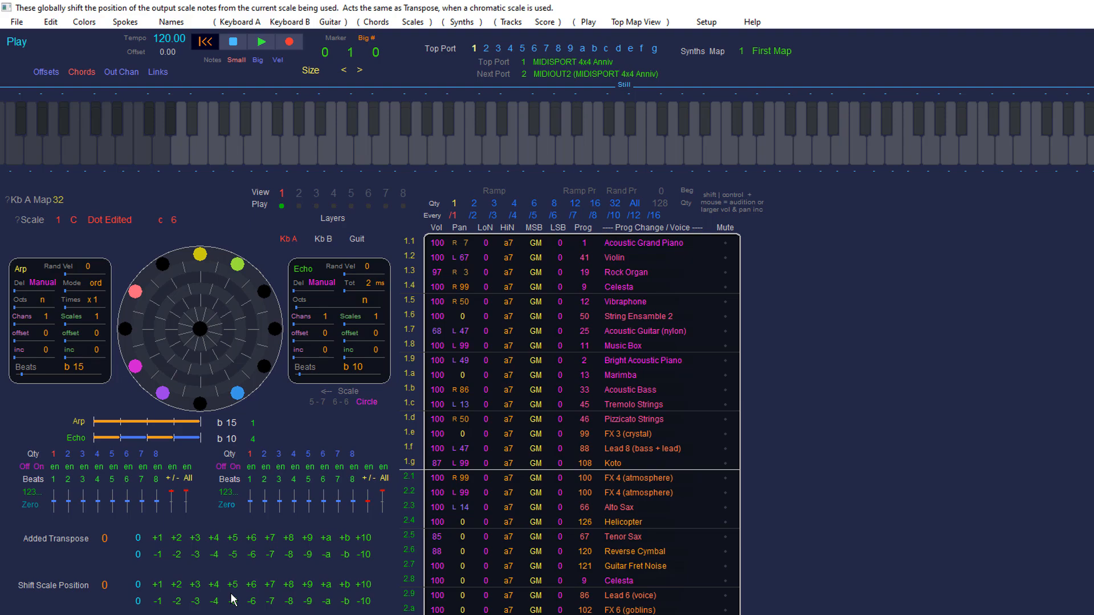
# Step: Step the Shift Scale Position up to 7
pyautogui.click(160, 587)
pyautogui.click(160, 587)
pyautogui.click(160, 587)
pyautogui.click(160, 587)
# Step: Raise the Added Transpose to 6, reset it to 0, and lower the Shift Scale Position by one
pyautogui.click(174, 539)
pyautogui.click(174, 539)
pyautogui.click(173, 539)
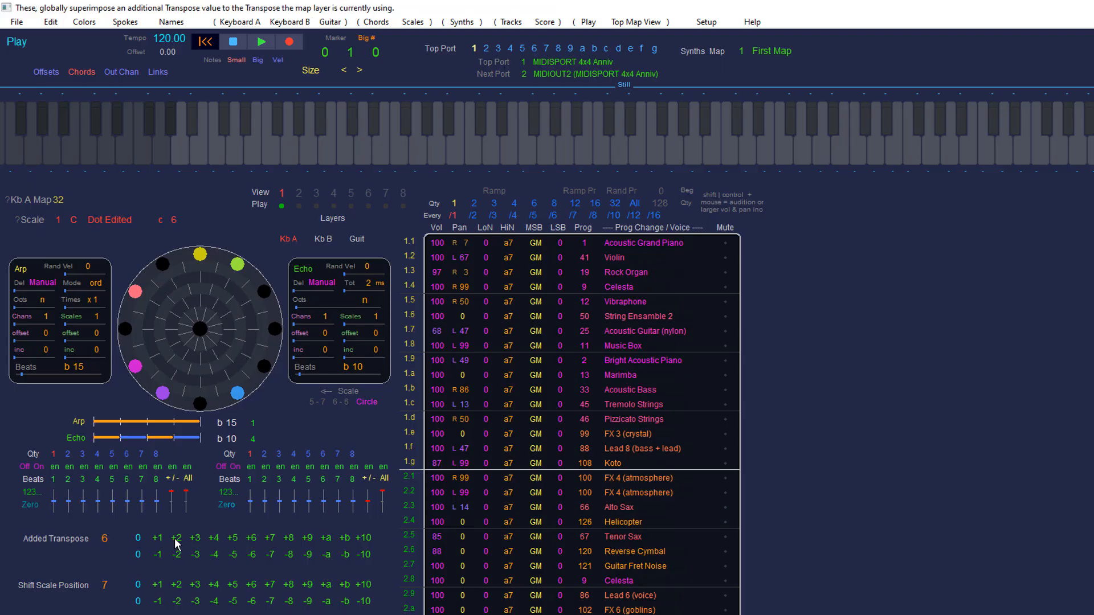
pyautogui.click(159, 552)
pyautogui.click(159, 552)
pyautogui.click(159, 552)
pyautogui.click(159, 552)
pyautogui.click(159, 552)
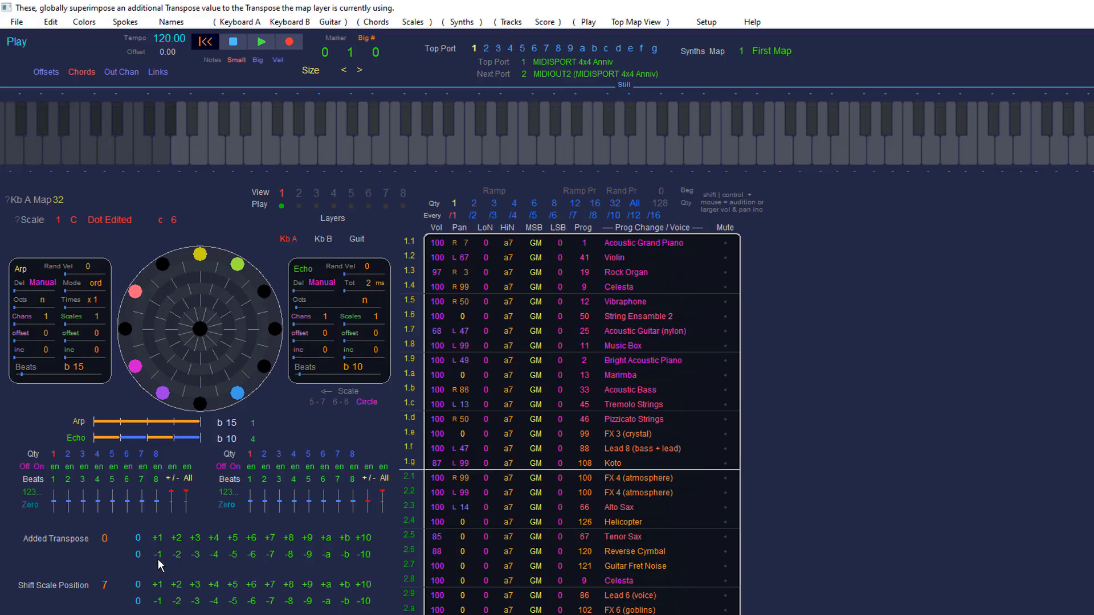
pyautogui.click(164, 601)
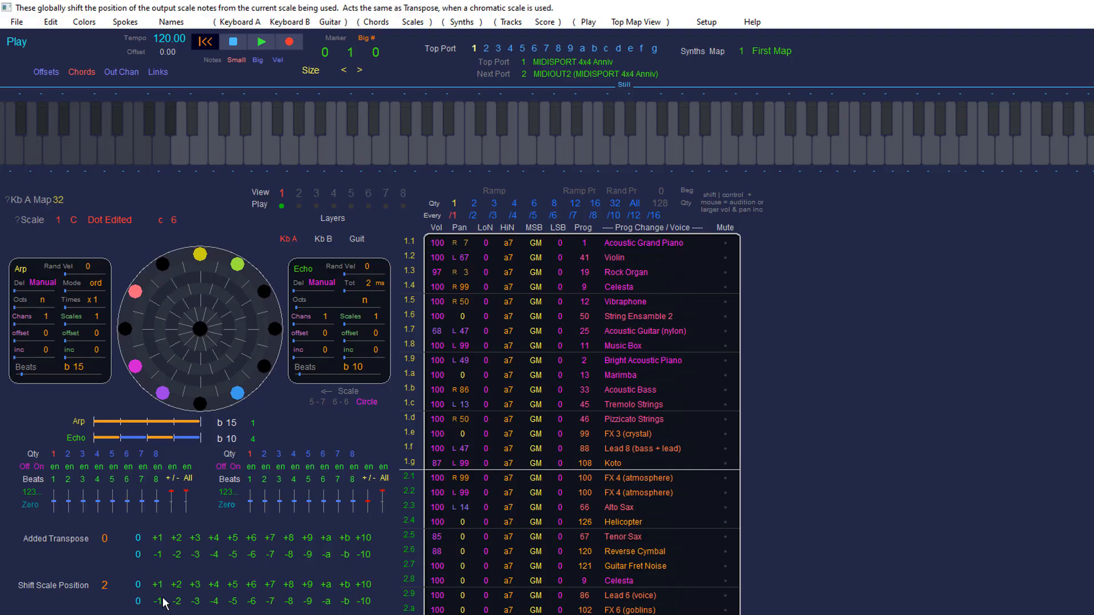
# Step: Open the Tracks page and widen track 0's column
pyautogui.click(516, 24)
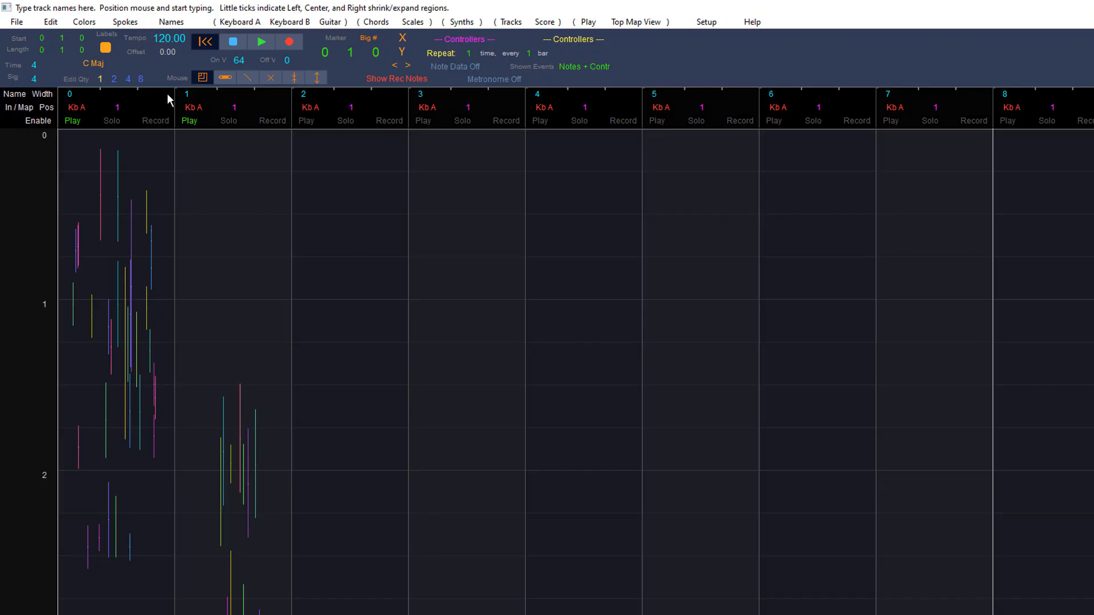
pyautogui.moveTo(171, 92); pyautogui.dragTo(383, 115)
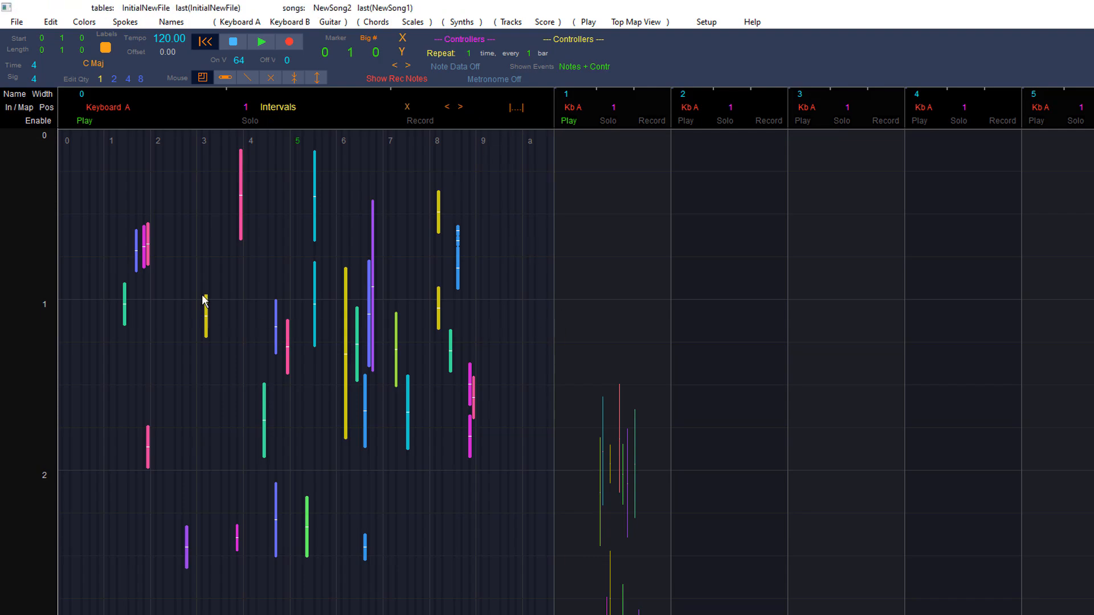
# Step: Box-select groups of notes in track 0 and move them to new positions
pyautogui.moveTo(154, 209); pyautogui.dragTo(499, 546)
pyautogui.moveTo(325, 365)
pyautogui.mouseDown()
pyautogui.moveTo(258, 397)
pyautogui.moveTo(334, 326)
pyautogui.moveTo(322, 419)
pyautogui.moveTo(307, 352)
pyautogui.mouseUp()
pyautogui.moveTo(202, 225); pyautogui.dragTo(443, 491)
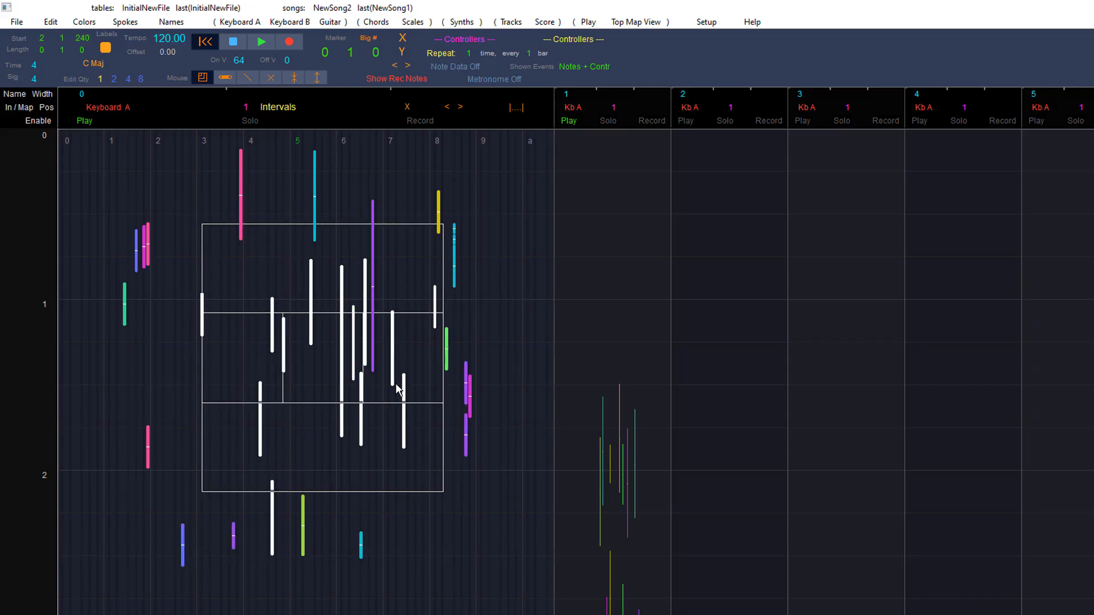
pyautogui.moveTo(392, 371); pyautogui.dragTo(366, 374)
pyautogui.moveTo(198, 200); pyautogui.dragTo(429, 537)
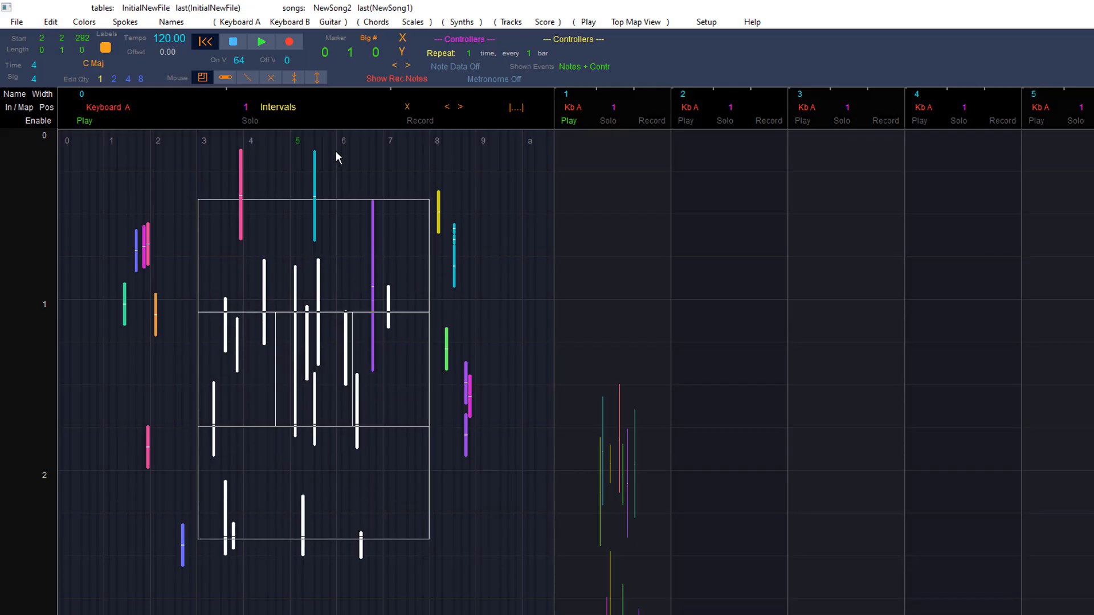
pyautogui.moveTo(330, 270); pyautogui.dragTo(227, 240)
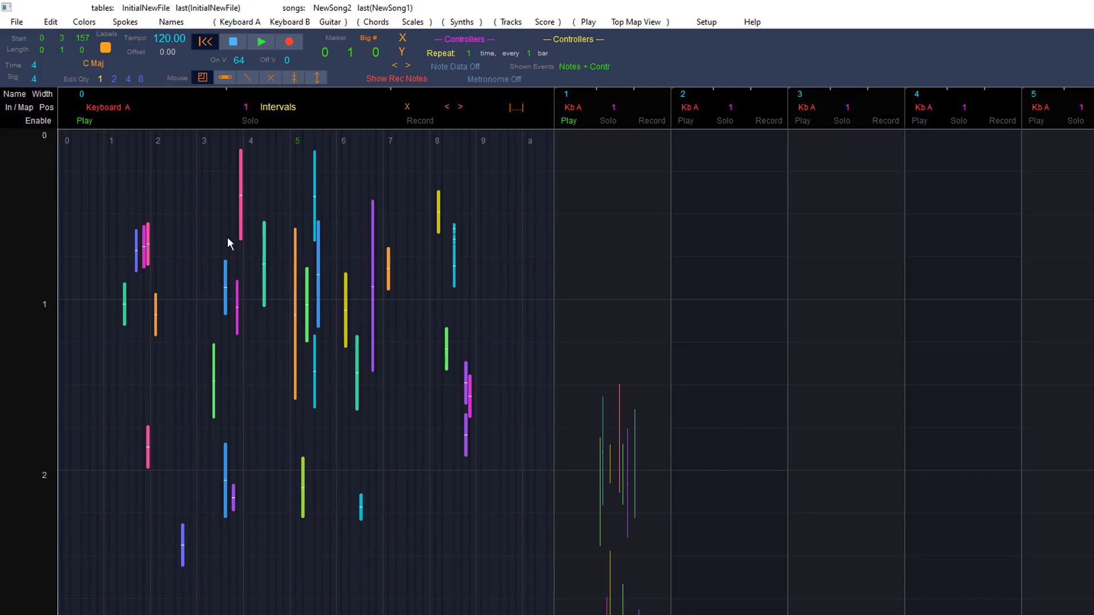
pyautogui.moveTo(164, 200); pyautogui.dragTo(482, 579)
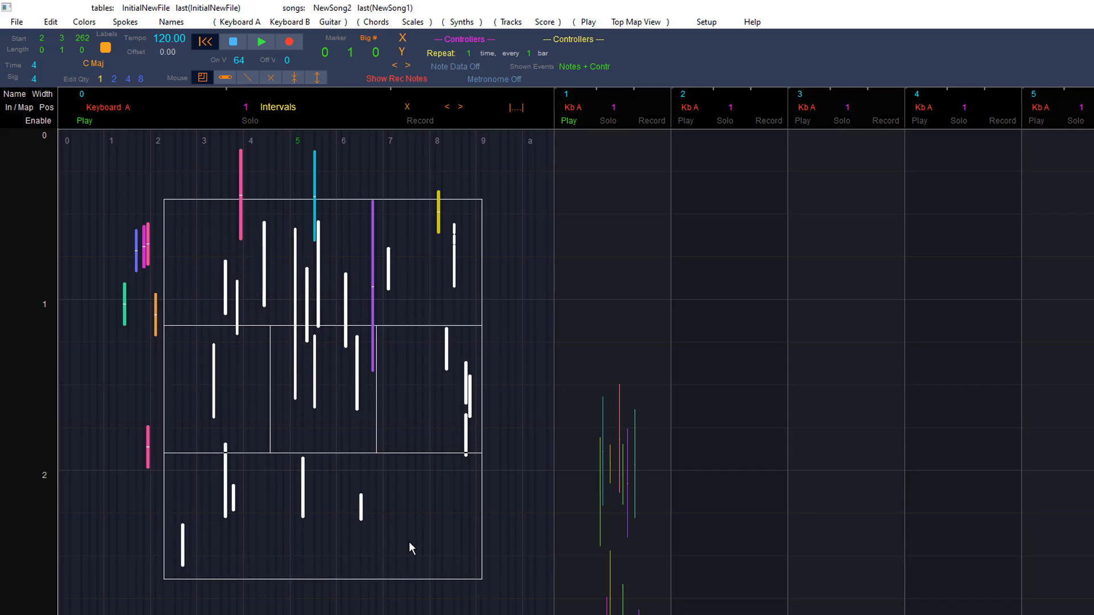
pyautogui.moveTo(409, 541); pyautogui.dragTo(414, 569)
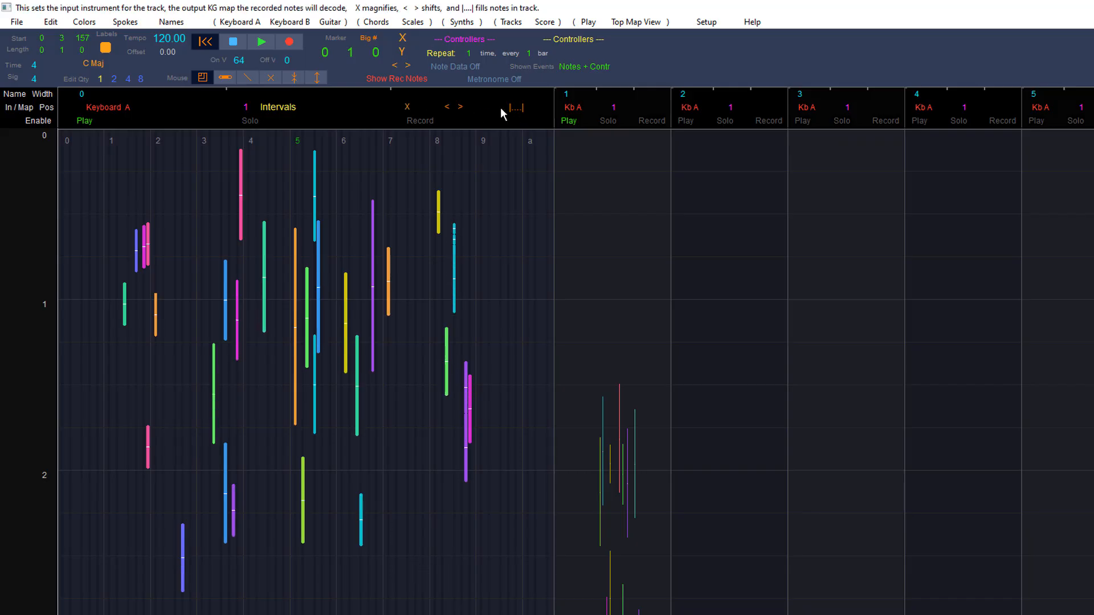
# Step: Adjust track 0's horizontal magnification and width, then fill the track with its notes
pyautogui.moveTo(456, 109); pyautogui.dragTo(408, 112)
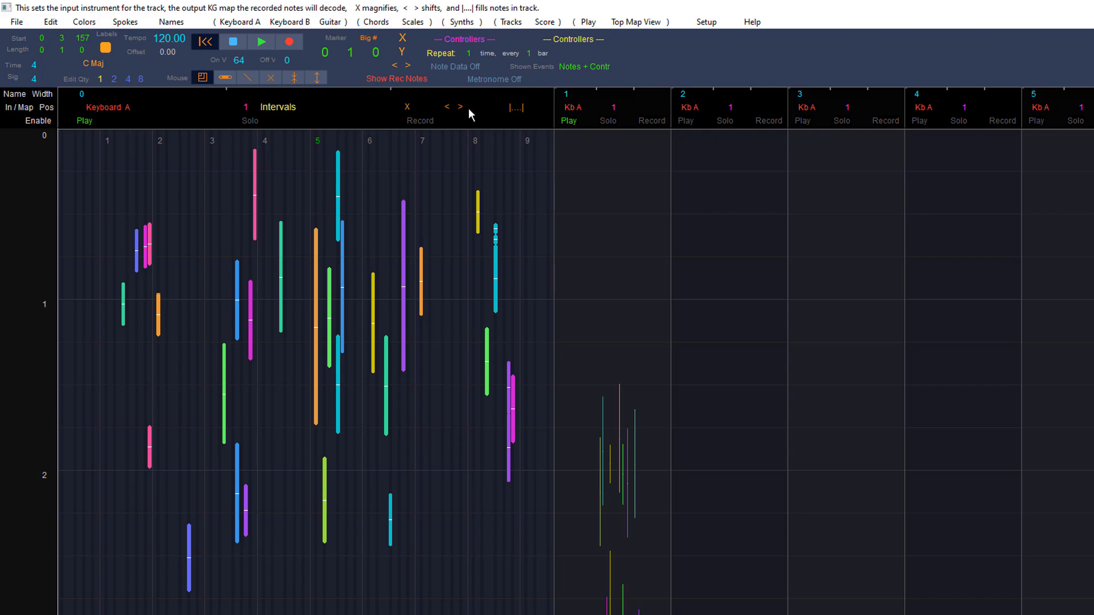
pyautogui.moveTo(548, 93); pyautogui.dragTo(679, 102)
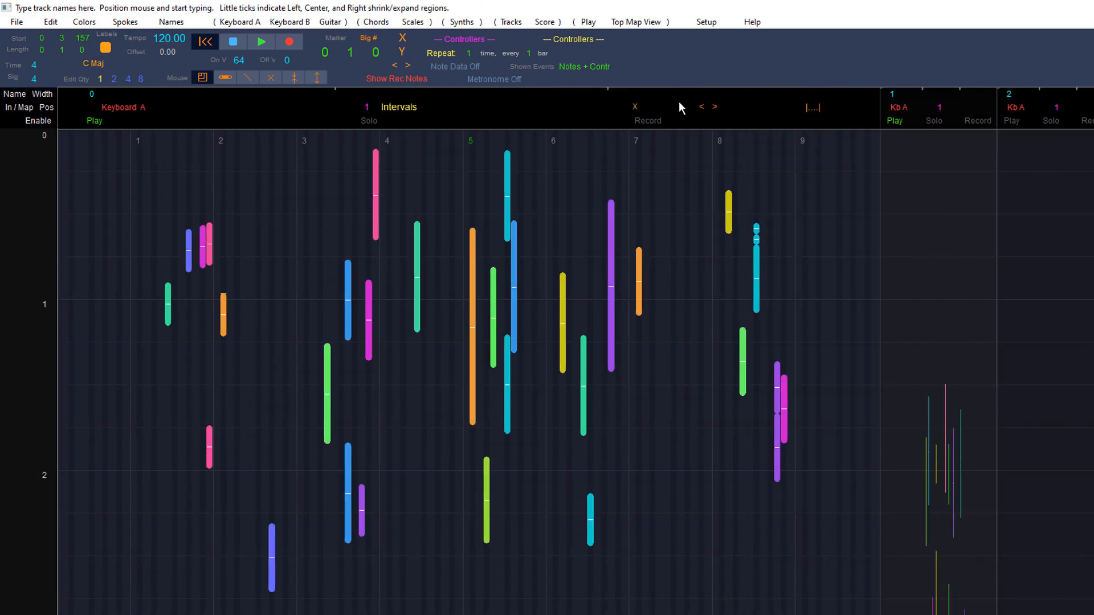
pyautogui.click(809, 110)
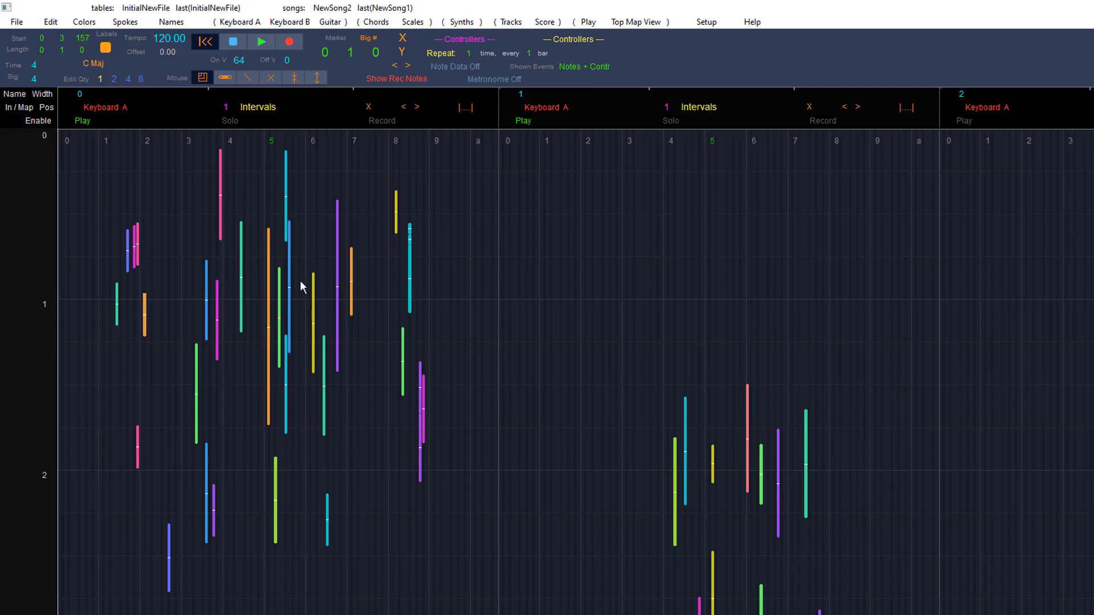
# Step: Cut a vertical section out of track 0's notes with the Cut tool
pyautogui.click(295, 78)
pyautogui.click(265, 293)
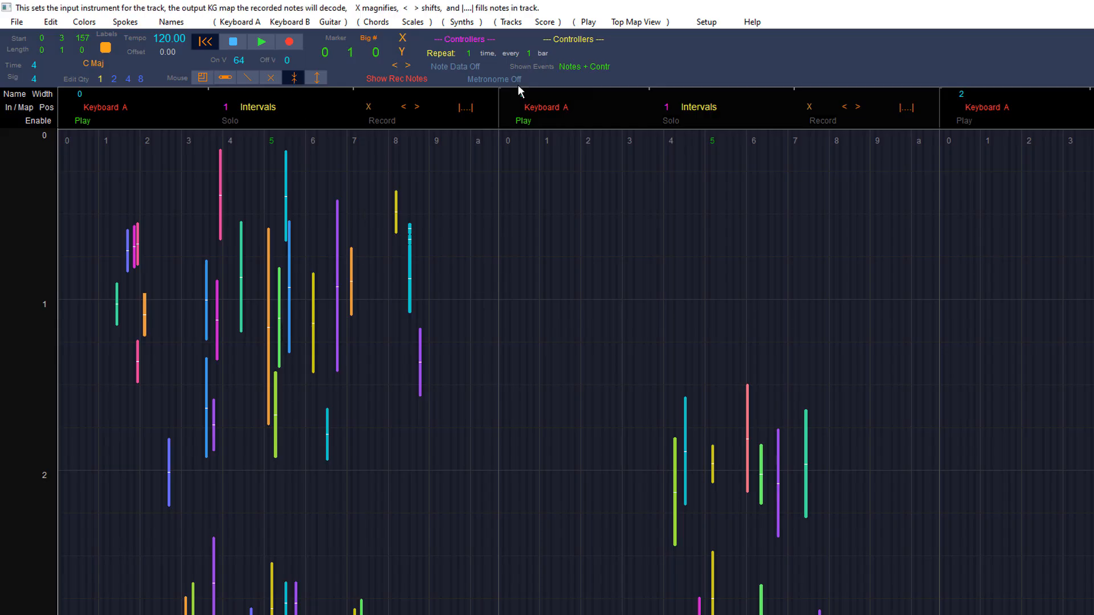
pyautogui.click(403, 54)
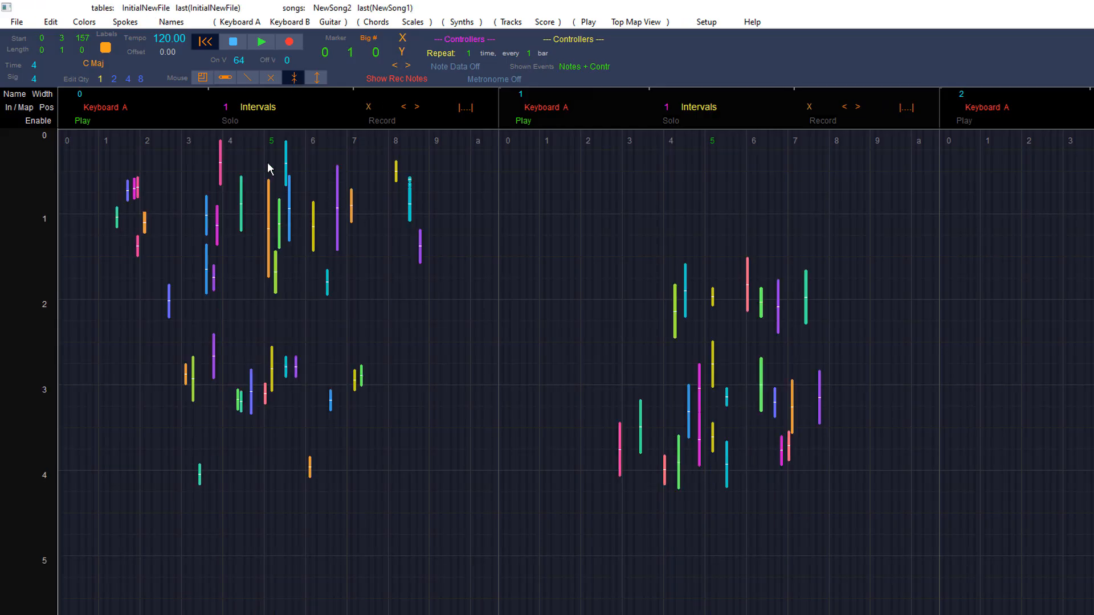
# Step: Add vertical space into track 0's notes with the Add tool
pyautogui.click(316, 77)
pyautogui.click(303, 213)
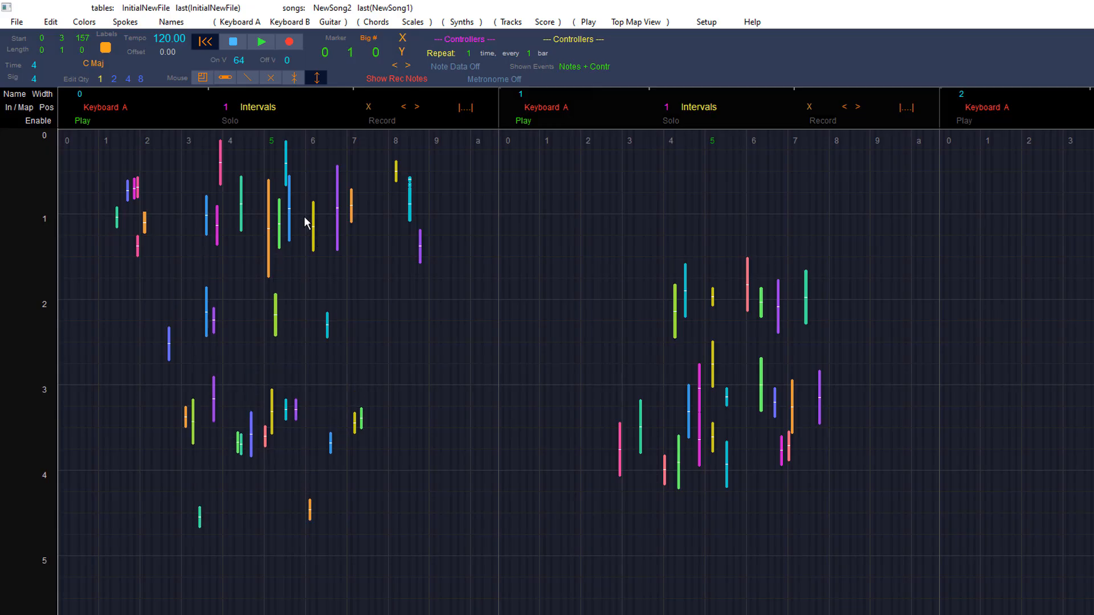
pyautogui.click(302, 209)
pyautogui.click(303, 209)
# Step: Cut another vertical section out of track 0's notes
pyautogui.click(295, 81)
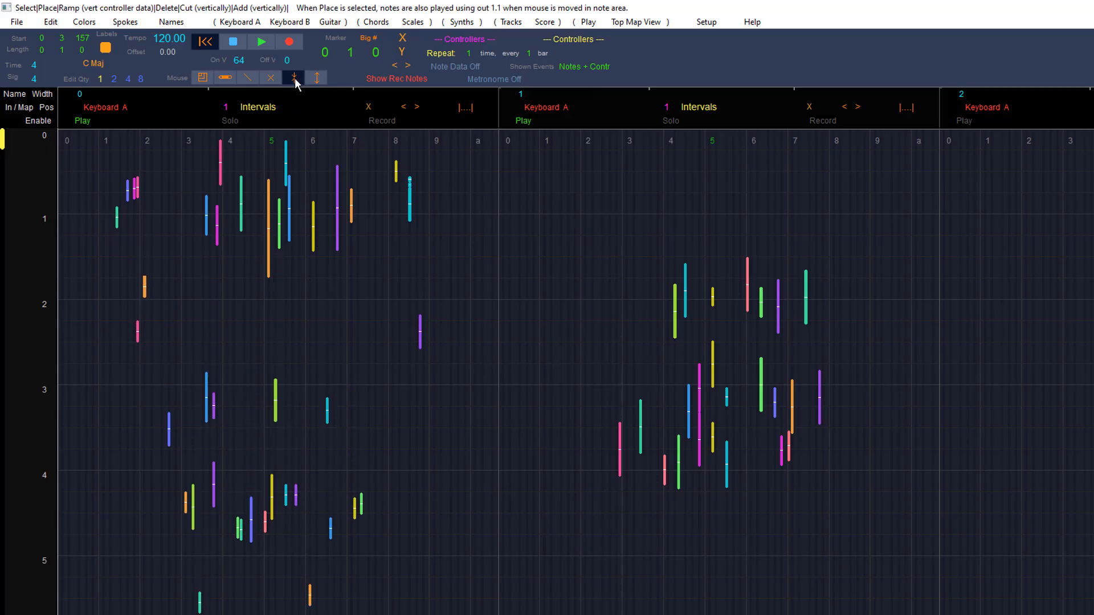
pyautogui.click(295, 184)
pyautogui.click(295, 184)
pyautogui.click(295, 184)
pyautogui.click(294, 183)
pyautogui.click(294, 183)
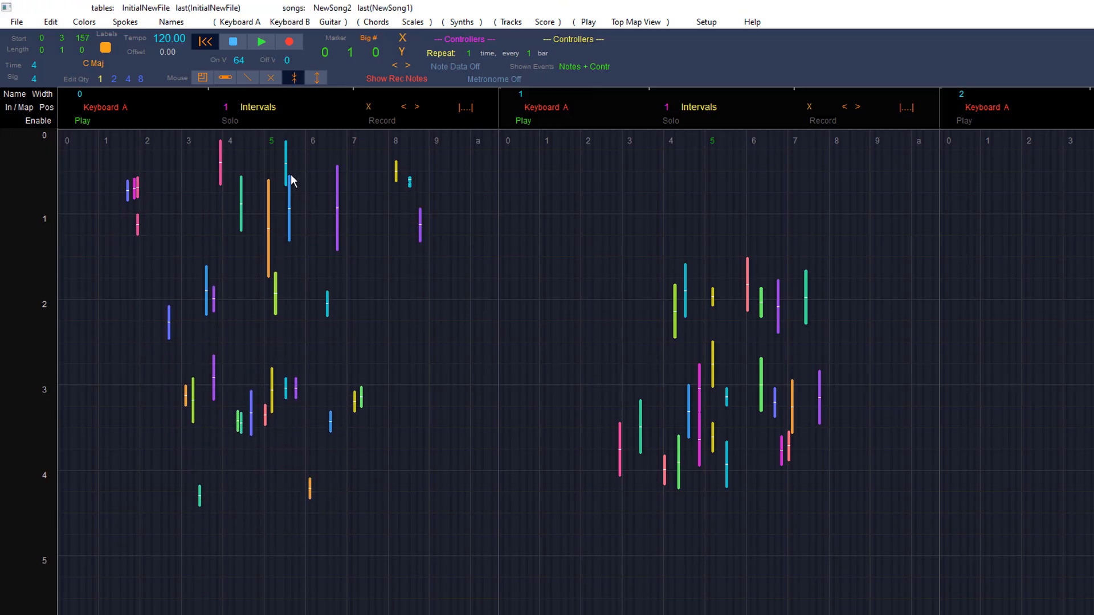
# Step: Place several new notes in track 0 with the Place tool
pyautogui.click(228, 80)
pyautogui.click(344, 326)
pyautogui.click(347, 326)
pyautogui.click(413, 349)
pyautogui.click(417, 365)
pyautogui.click(399, 392)
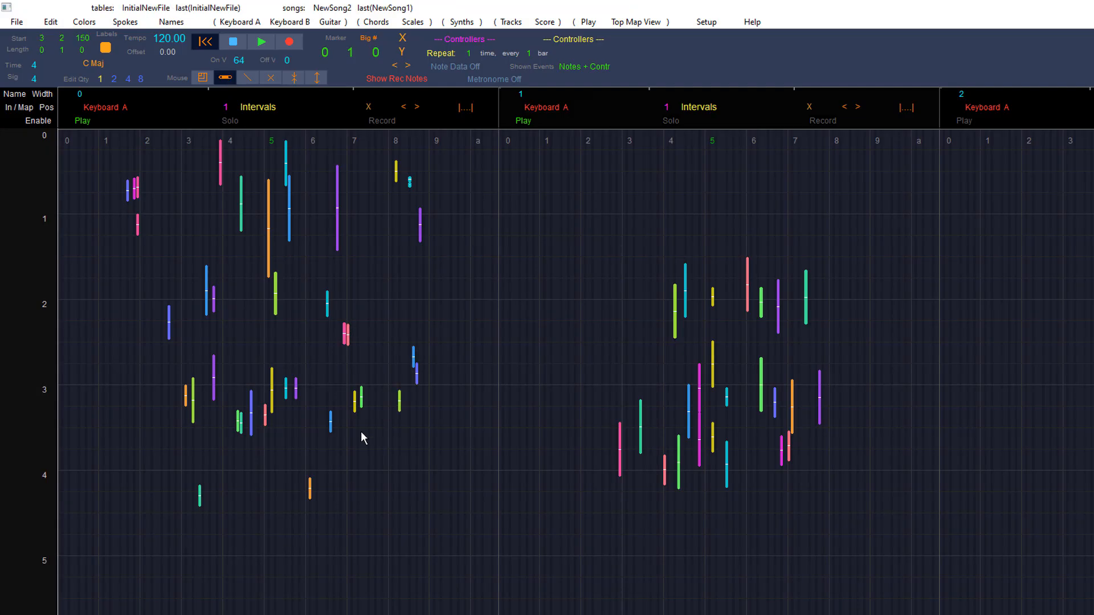
pyautogui.click(358, 437)
pyautogui.click(333, 471)
pyautogui.click(327, 475)
pyautogui.click(249, 438)
pyautogui.click(237, 481)
pyautogui.click(243, 497)
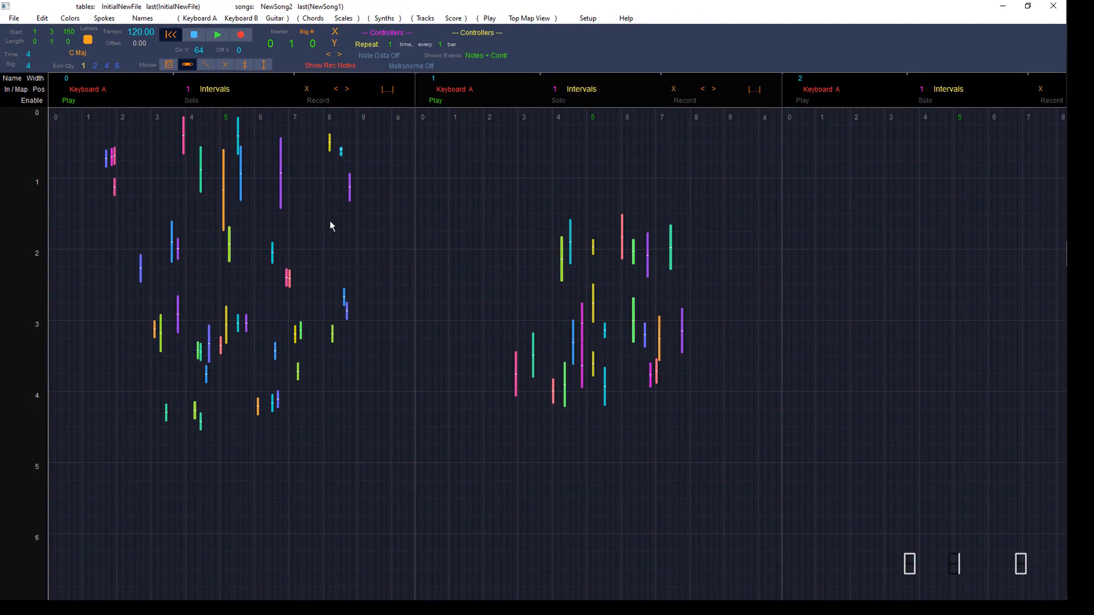
# Step: Show the Tempo controller lane, then switch the controller view to On Velocity
pyautogui.click(385, 33)
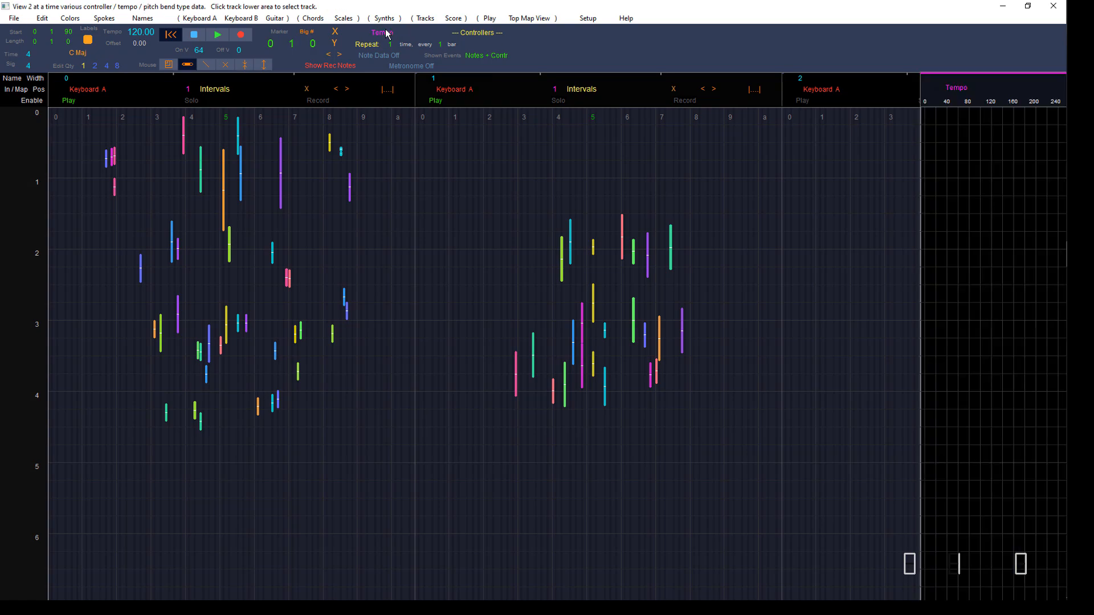
pyautogui.click(471, 33)
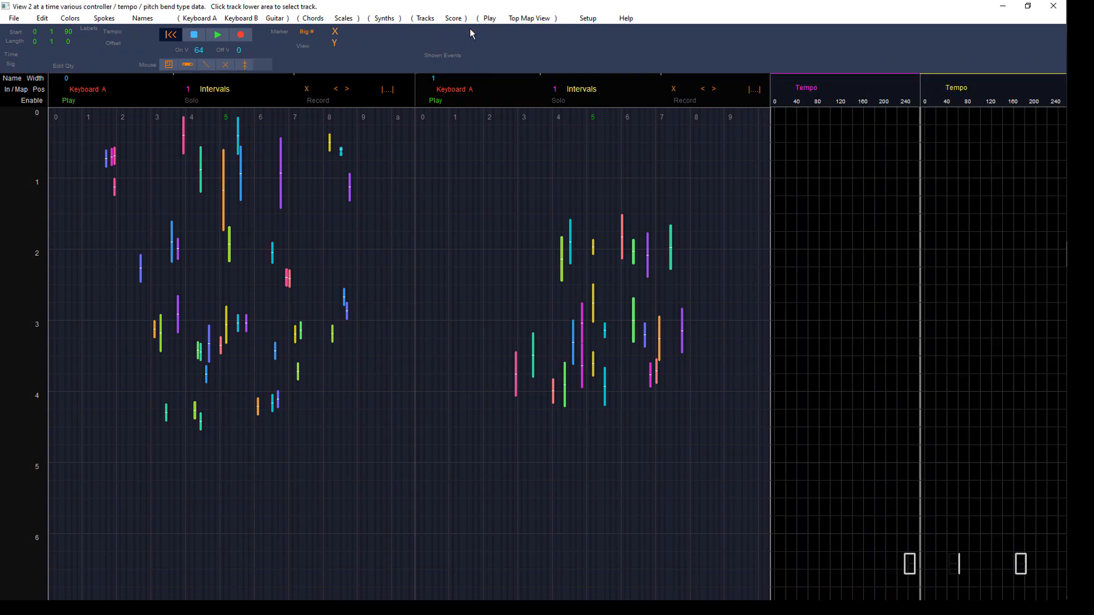
pyautogui.click(472, 33)
pyautogui.click(472, 33)
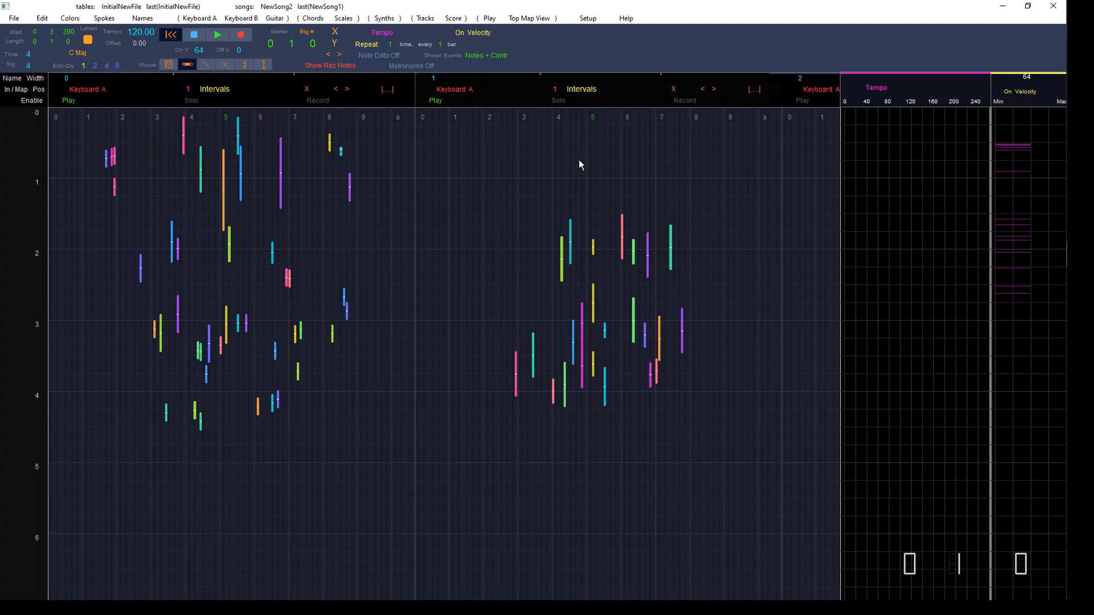
# Step: Shrink the tracks horizontally and hide both the Tempo and On Velocity controller lanes
pyautogui.moveTo(336, 31); pyautogui.dragTo(138, 414)
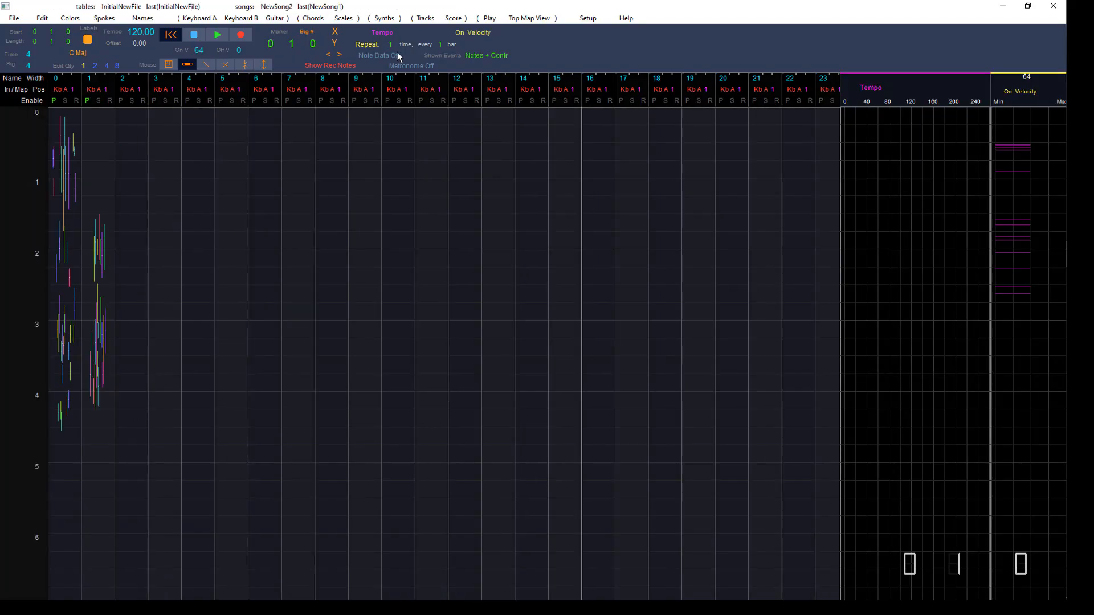
pyautogui.click(382, 32)
pyautogui.click(411, 336)
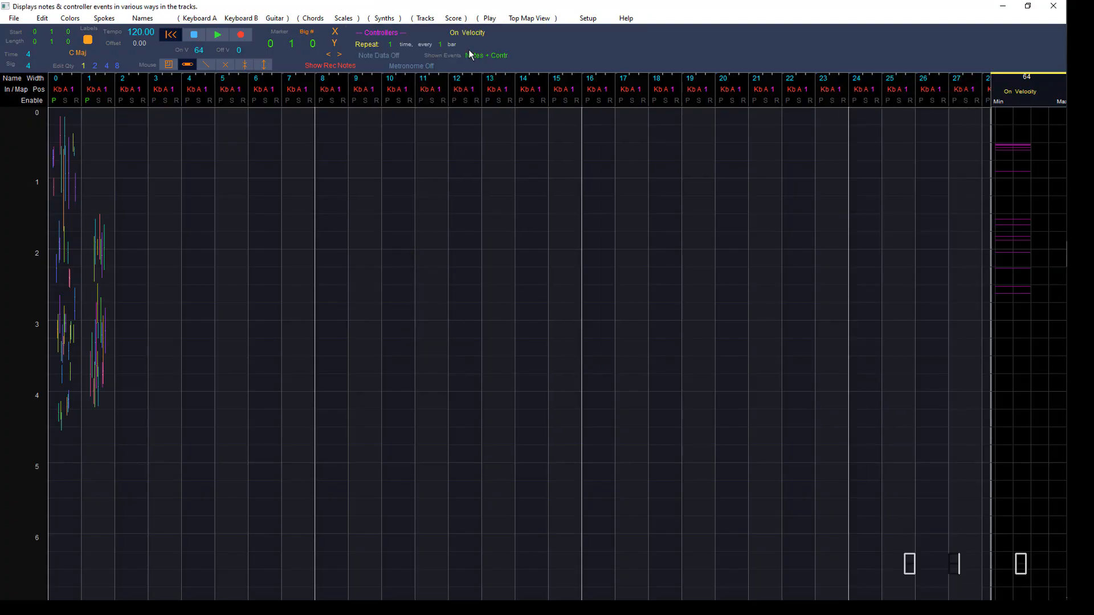
pyautogui.click(462, 33)
pyautogui.click(454, 241)
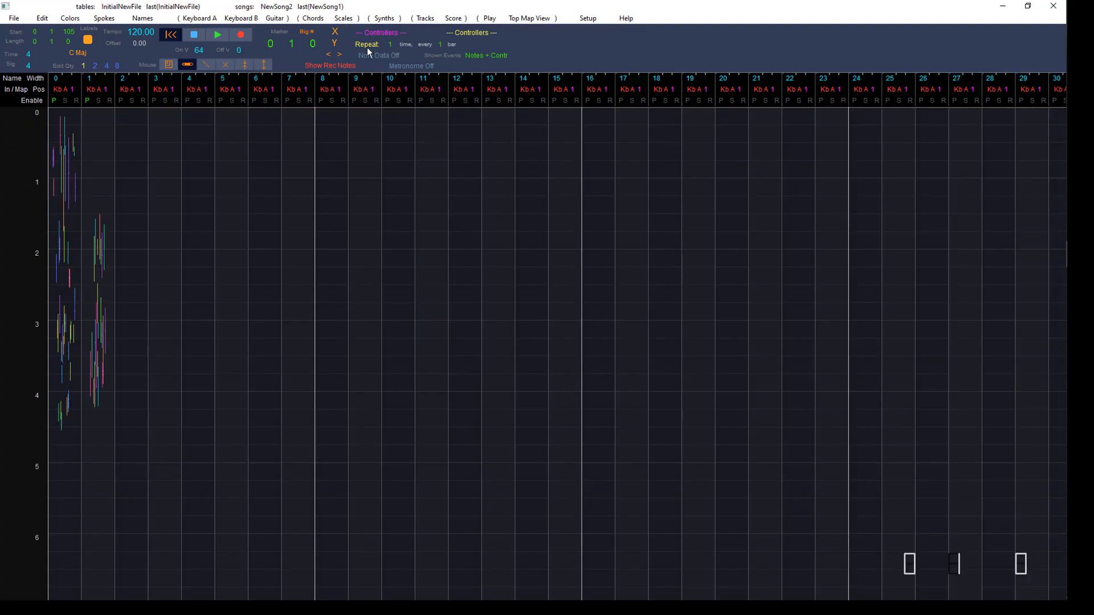
# Step: Expand the tracks horizontally again to show each track's notes at full width
pyautogui.click(336, 33)
pyautogui.moveTo(336, 33); pyautogui.dragTo(499, 39)
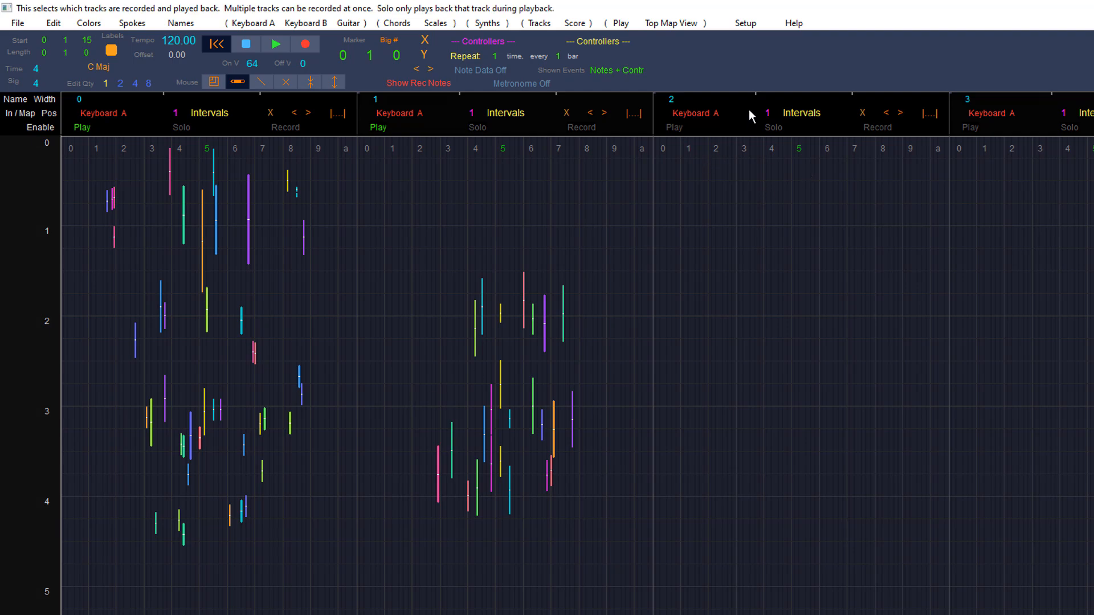
# Step: Open the Help page for Tracks and display the NoteWeaver block diagram
pyautogui.click(794, 24)
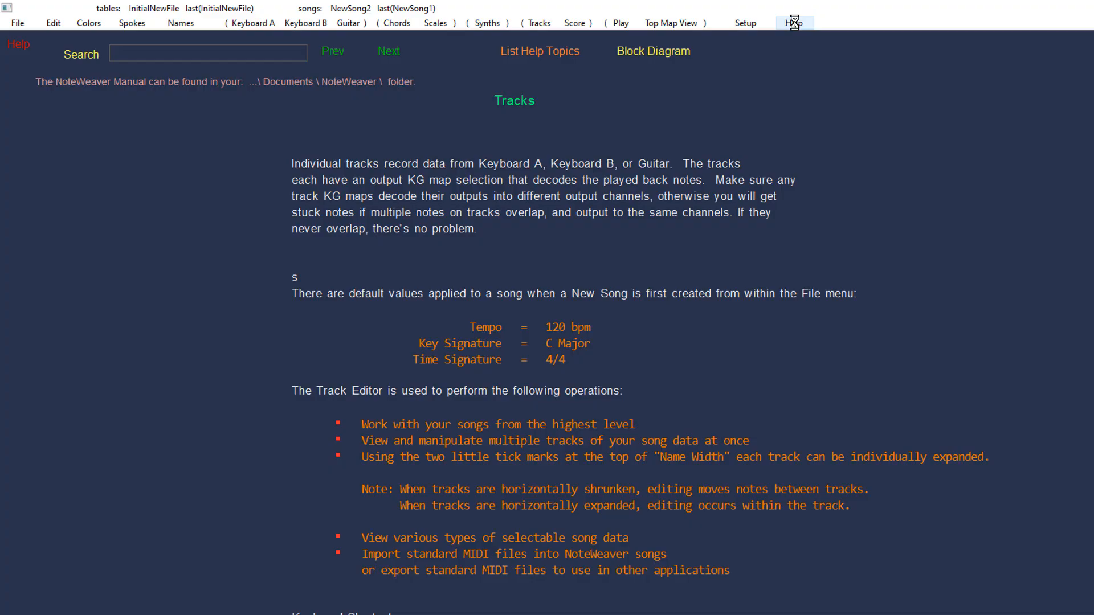
pyautogui.click(650, 52)
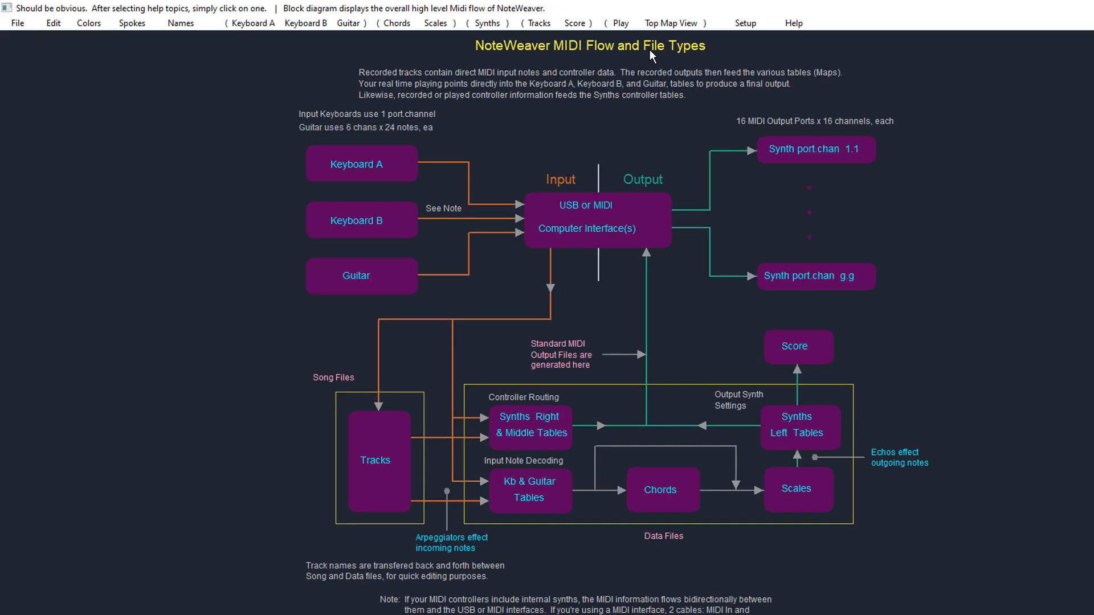
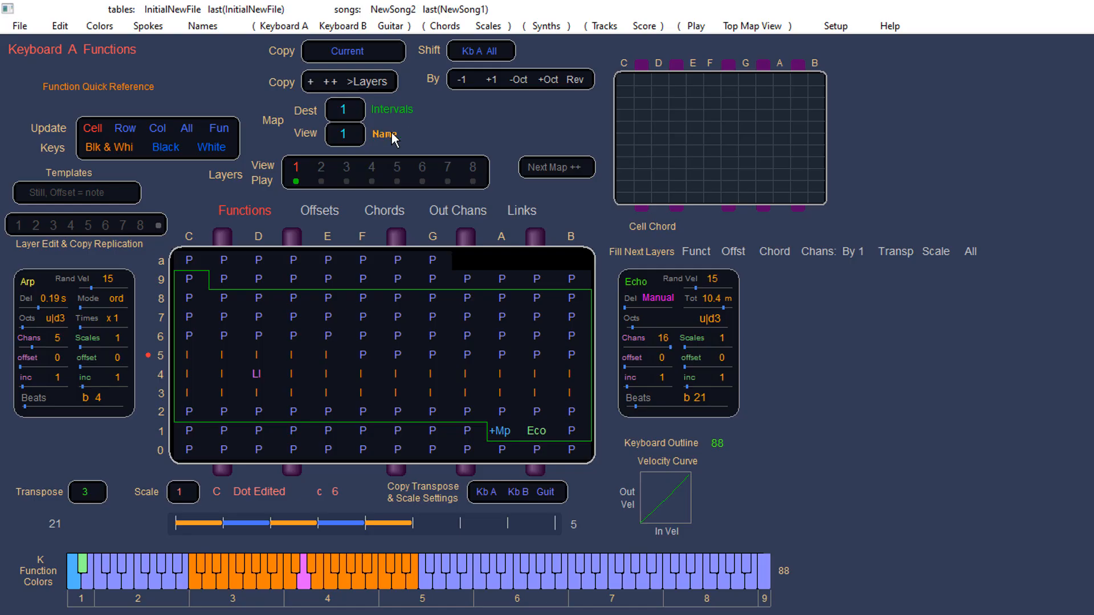
# Step: Refresh the MIDI input ports and reselect MIDISPORT 4x4 Anniv and MIDIIN2 (MIDISPORT 4x4 Anniv) as inputs 1 and 2
pyautogui.write('ewre')
pyautogui.press('s')
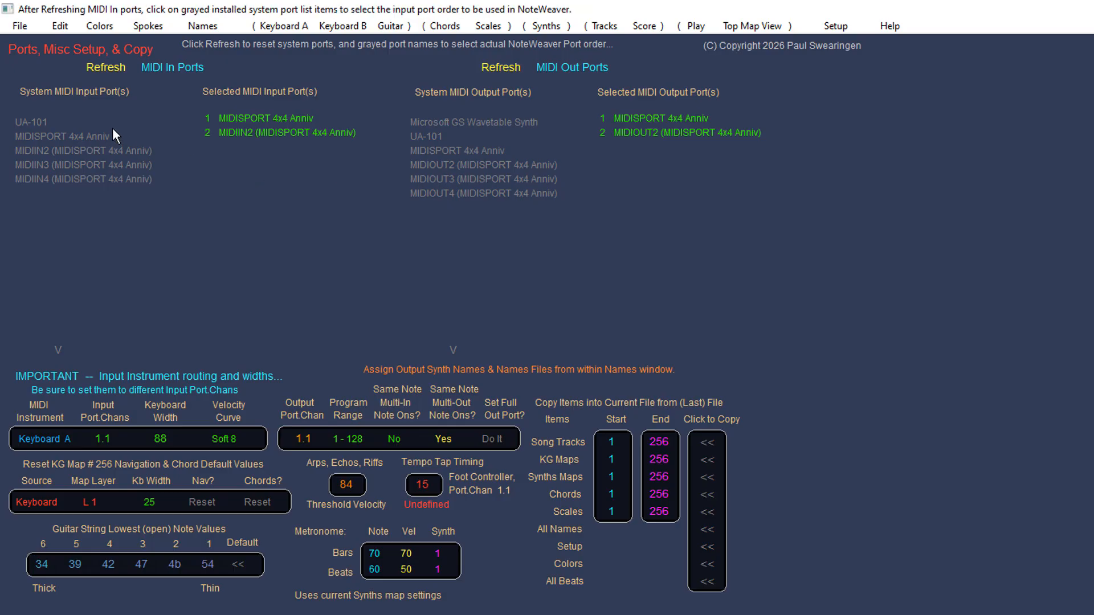
pyautogui.click(105, 65)
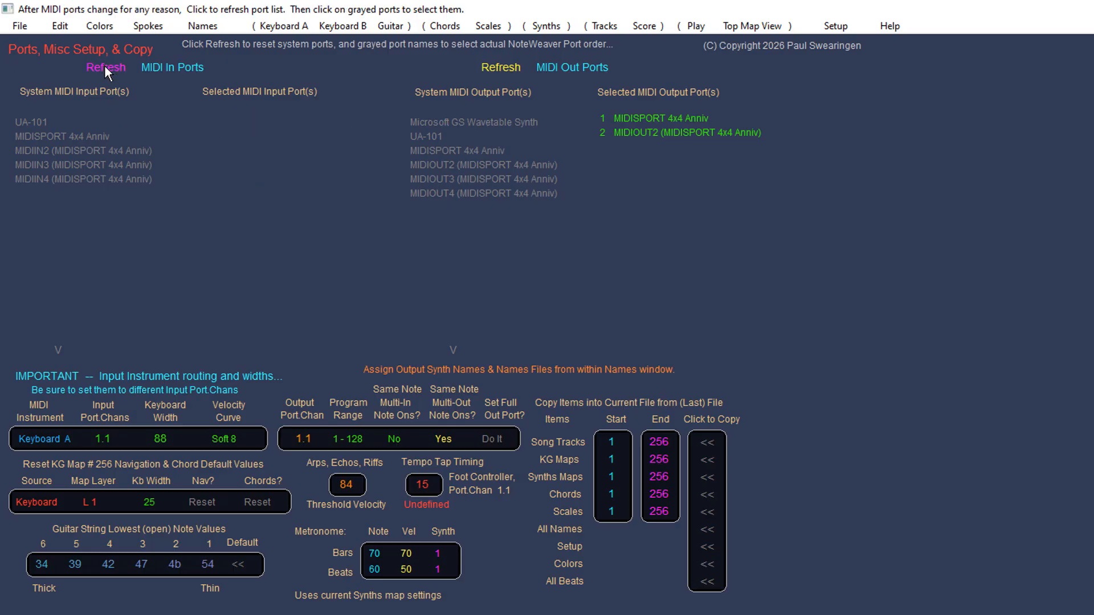
pyautogui.click(84, 135)
pyautogui.click(77, 149)
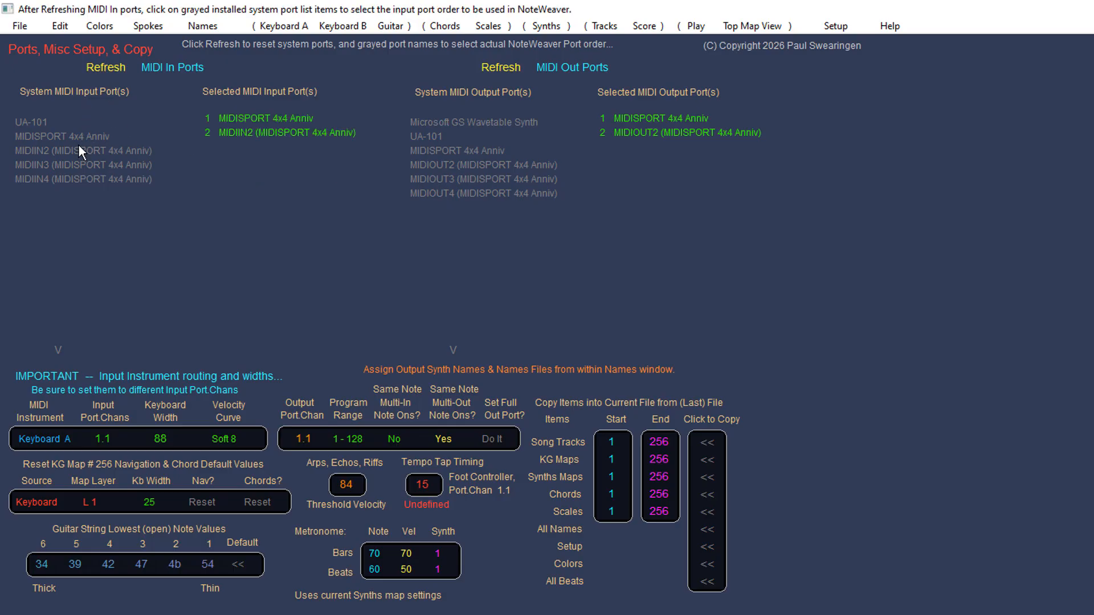
# Step: Refresh the MIDI output ports and reselect MIDISPORT 4x4 Anniv and MIDIOUT2 (MIDISPORT 4x4 Anniv) as outputs 1 and 2
pyautogui.click(500, 65)
pyautogui.click(483, 150)
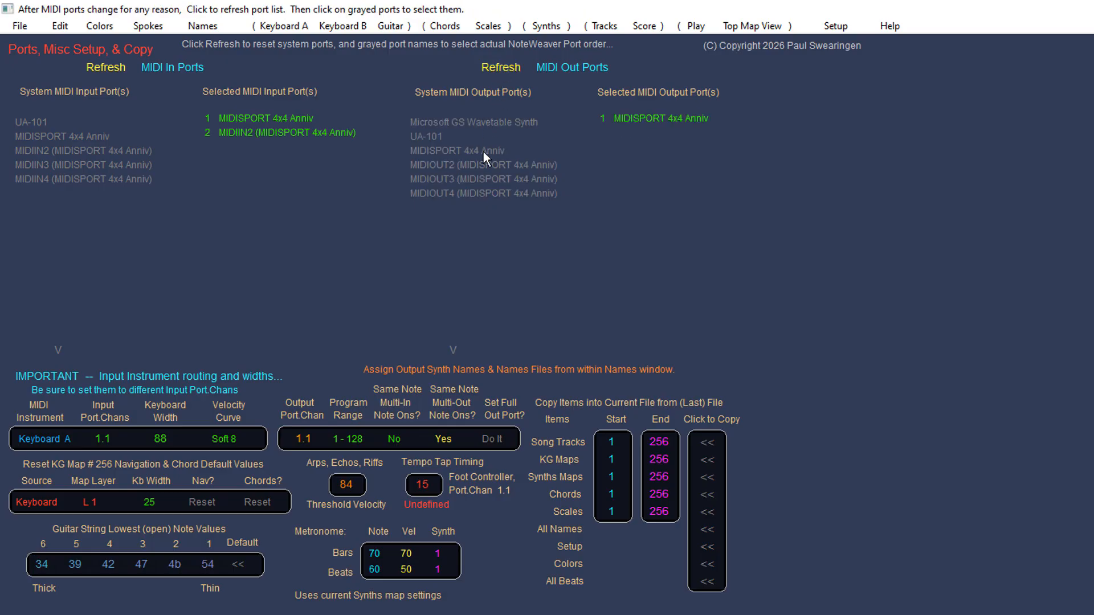
pyautogui.click(480, 164)
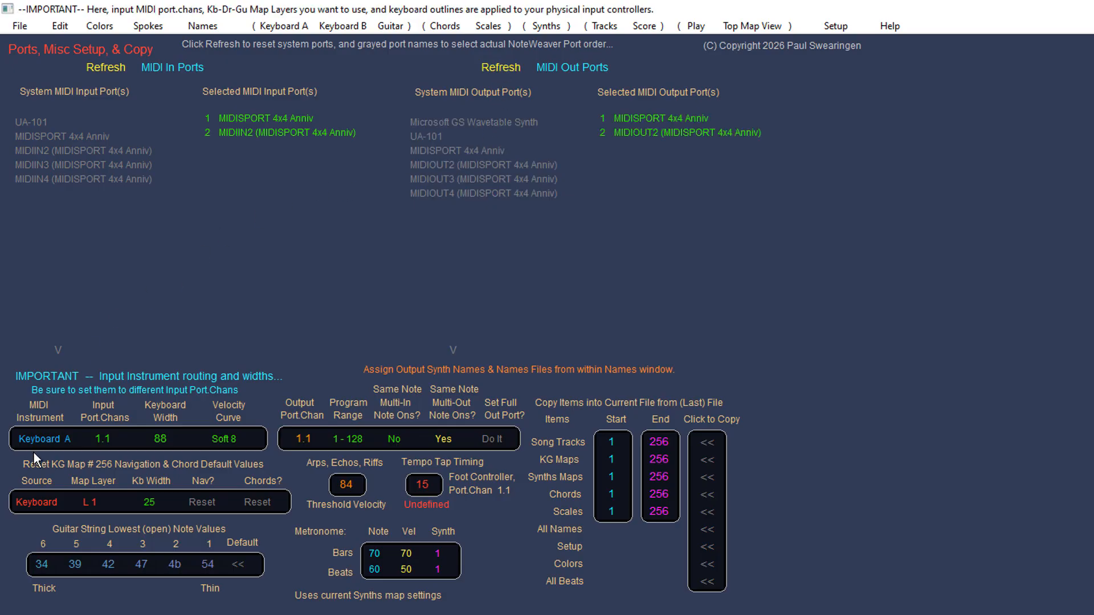
# Step: Set Keyboard A's input velocity curve to Linear
pyautogui.click(47, 439)
pyautogui.click(40, 448)
pyautogui.moveTo(234, 437)
pyautogui.mouseDown()
pyautogui.moveTo(251, 423)
pyautogui.moveTo(204, 505)
pyautogui.moveTo(244, 451)
pyautogui.mouseUp()
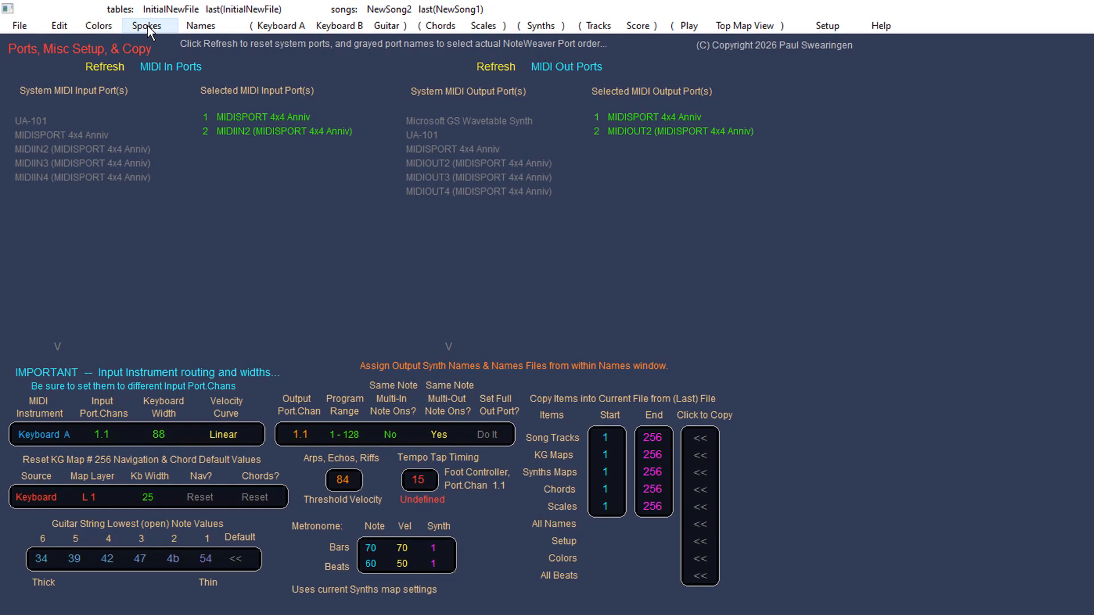
# Step: Open the Spoke Thing visualizer window, enlarge it and move it aside
pyautogui.click(149, 27)
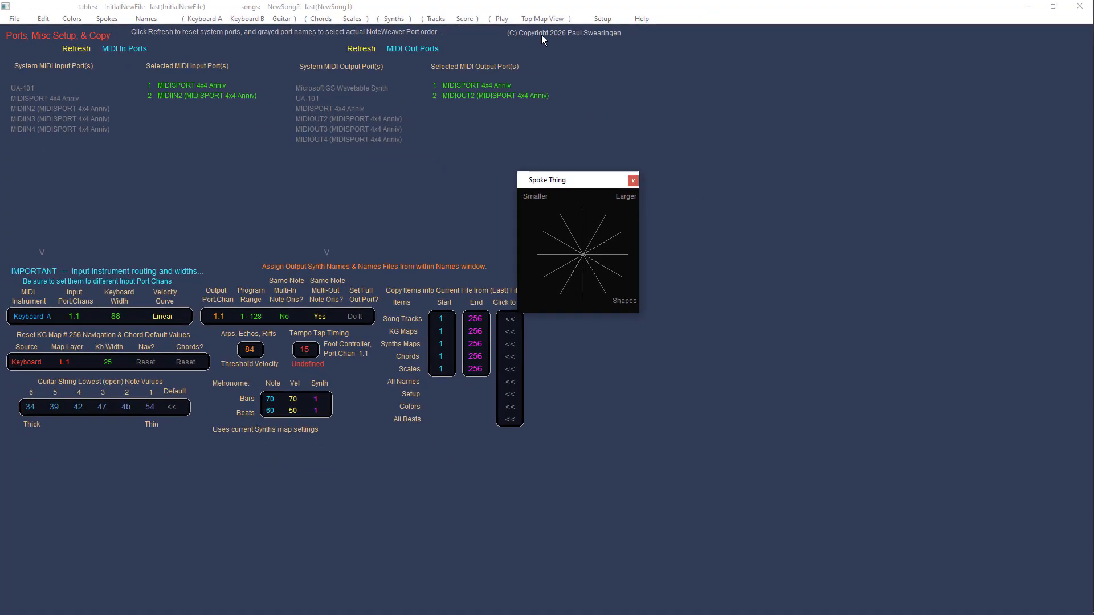
pyautogui.click(629, 198)
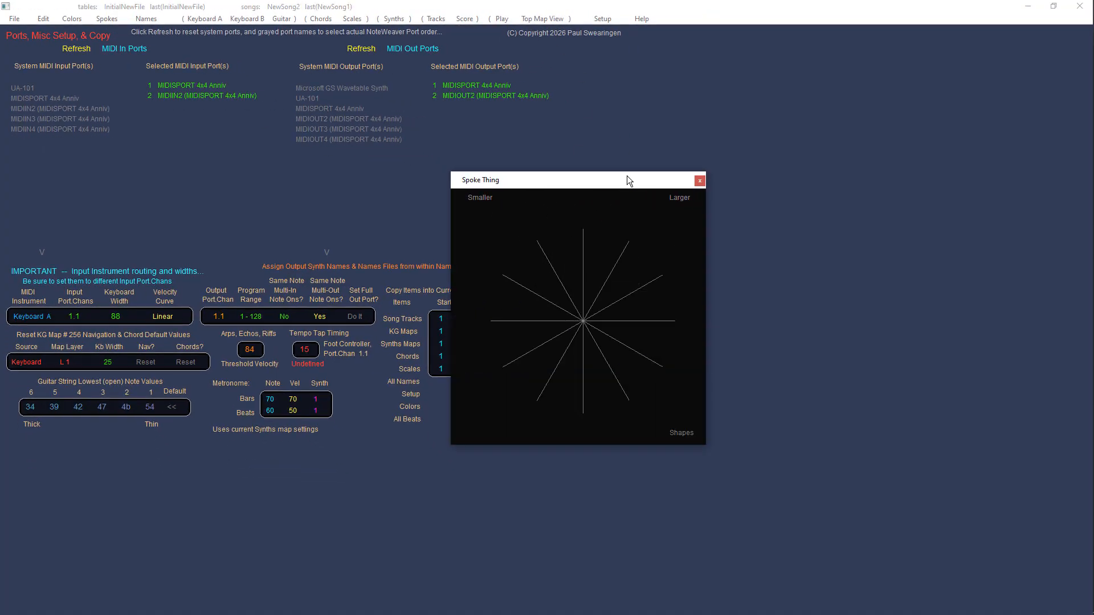
pyautogui.moveTo(637, 181); pyautogui.dragTo(812, 152)
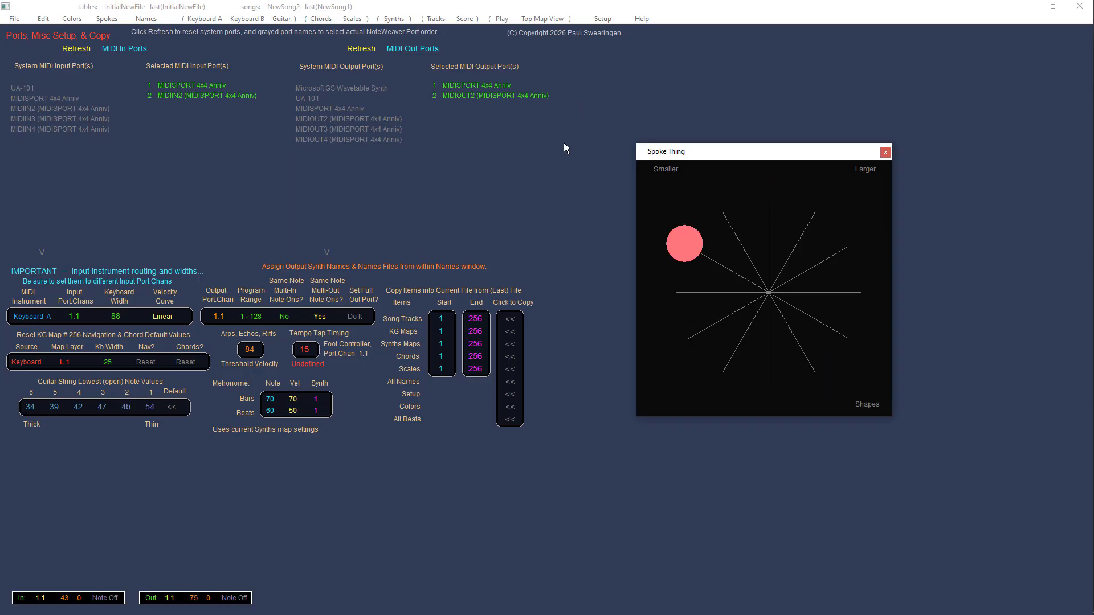
# Step: Switch the Spoke Thing display to Spirals and enlarge the window further
pyautogui.click(865, 400)
pyautogui.click(865, 398)
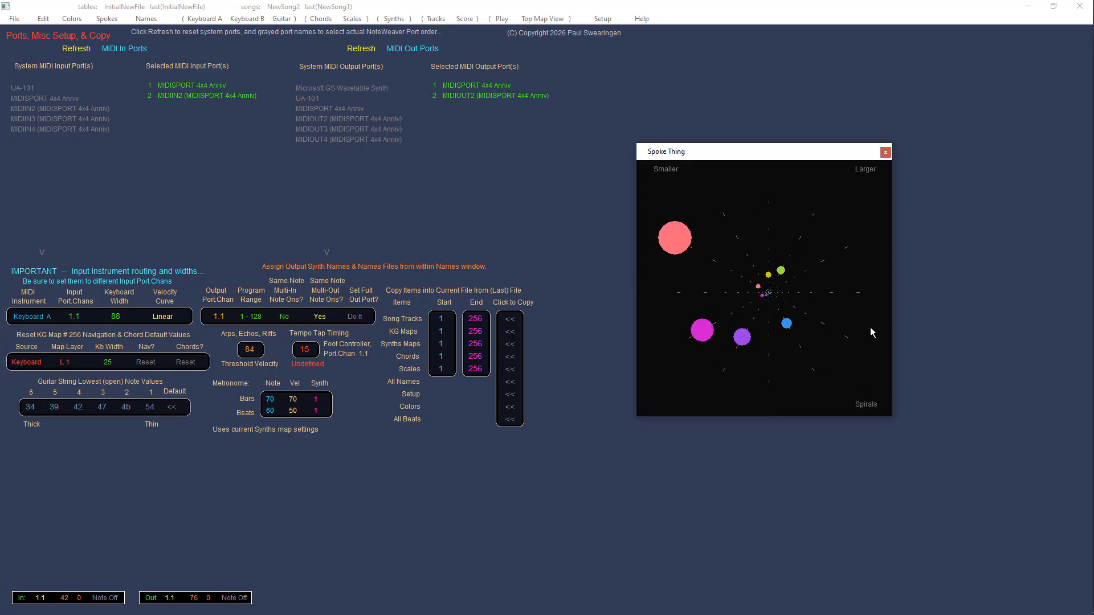
pyautogui.click(869, 169)
pyautogui.click(870, 174)
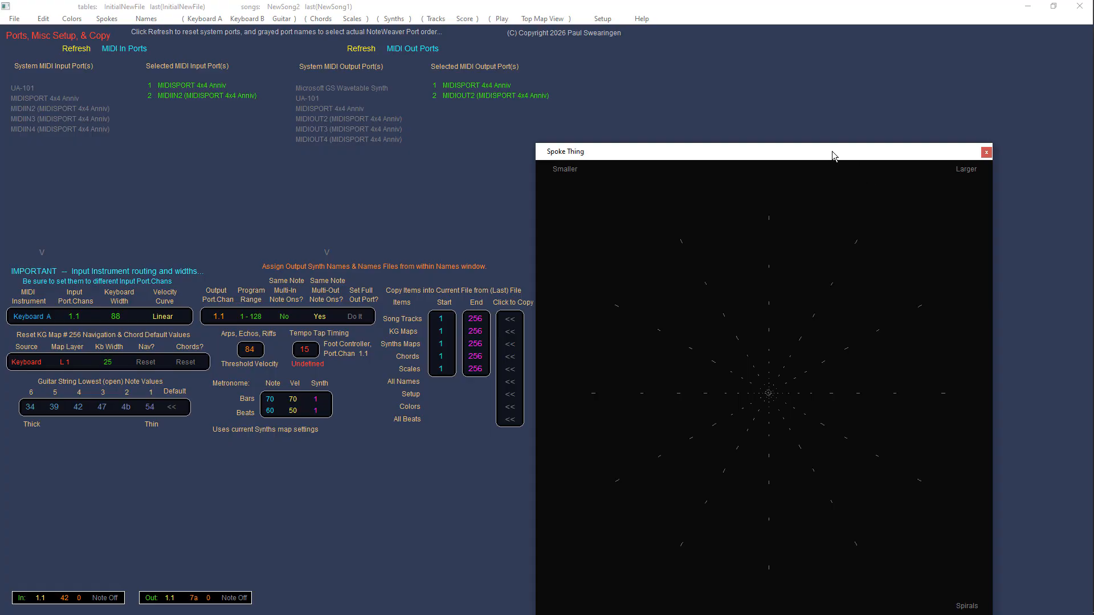
pyautogui.moveTo(826, 157); pyautogui.dragTo(813, 86)
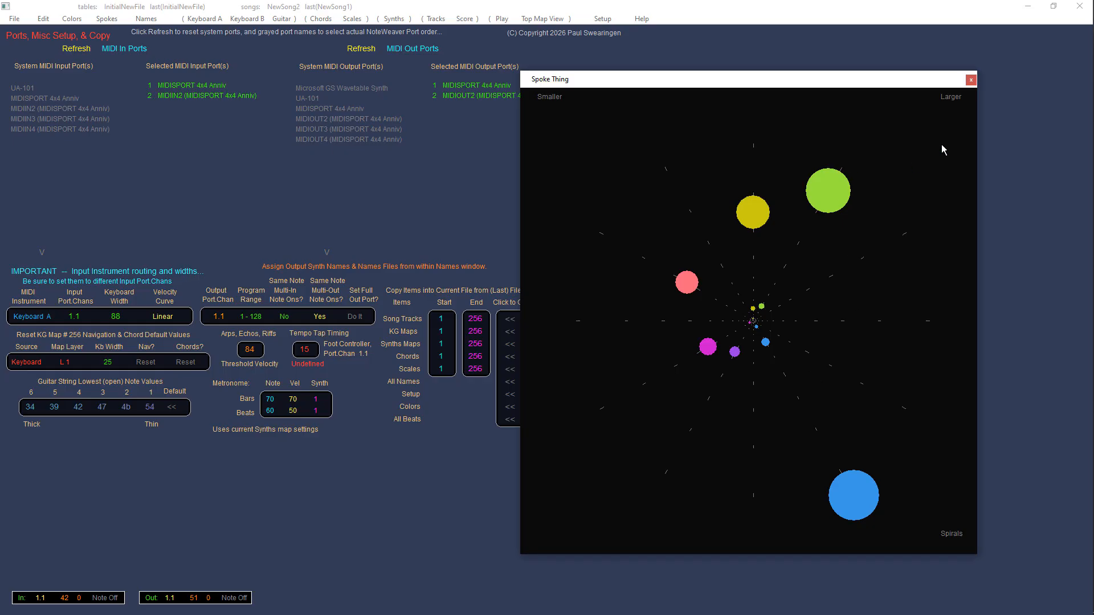
# Step: Switch the Spoke Thing display back to Shapes and shrink the window four steps
pyautogui.click(949, 534)
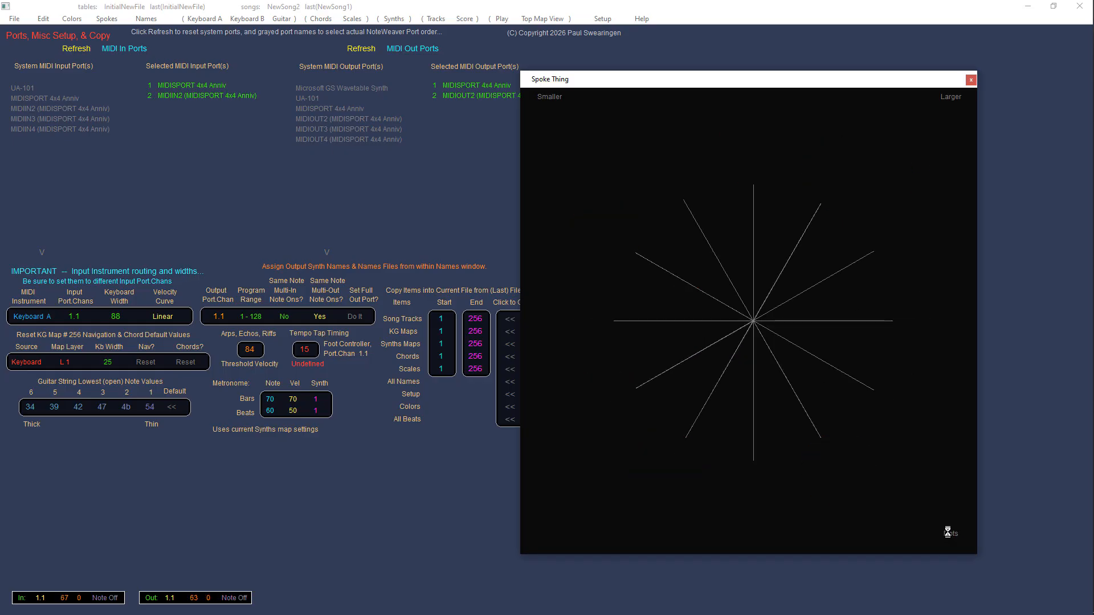
pyautogui.click(948, 534)
pyautogui.click(559, 97)
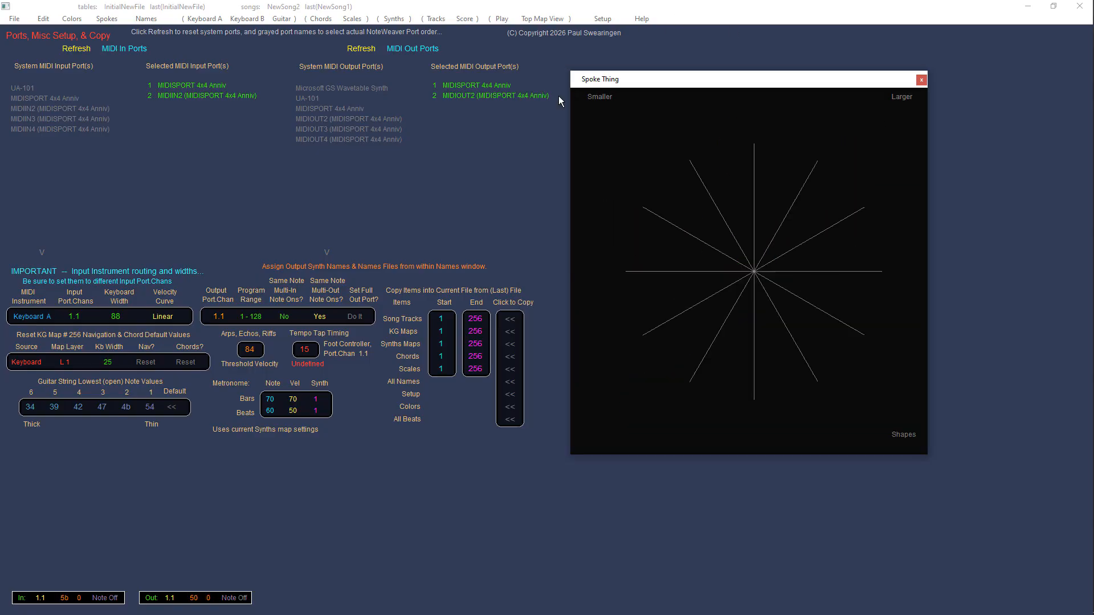
pyautogui.click(596, 97)
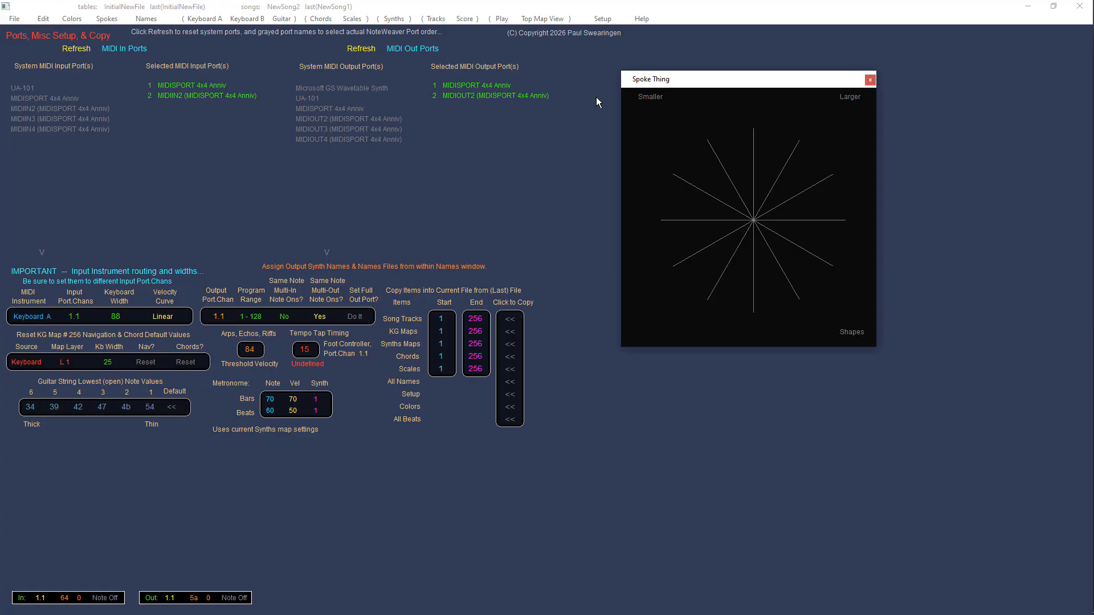
pyautogui.click(642, 96)
pyautogui.click(684, 97)
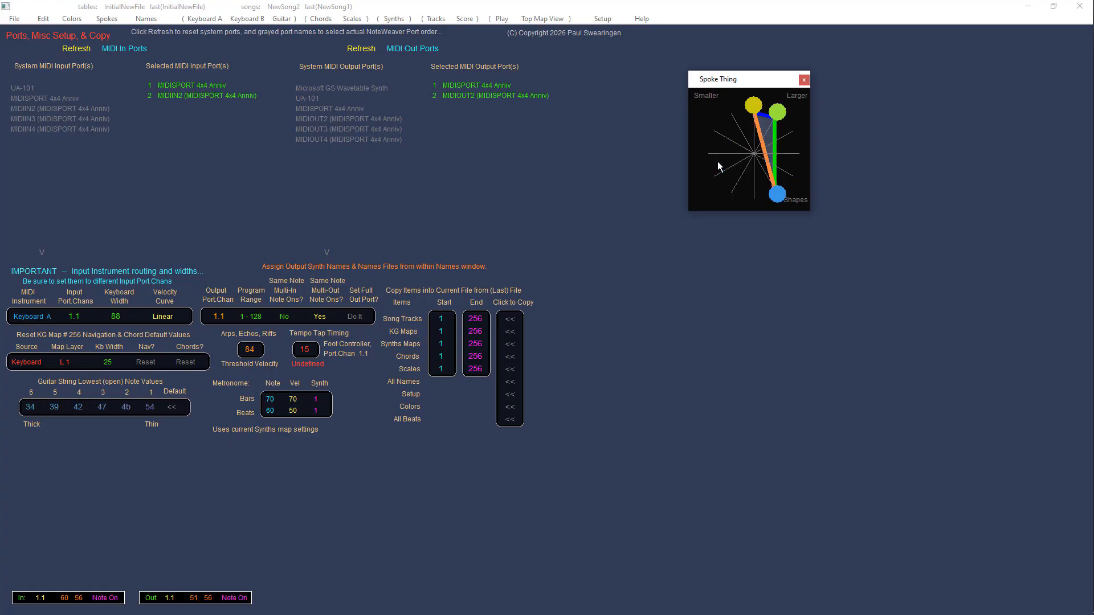
# Step: Close the Spoke Thing window and open the Tracks page
pyautogui.click(802, 81)
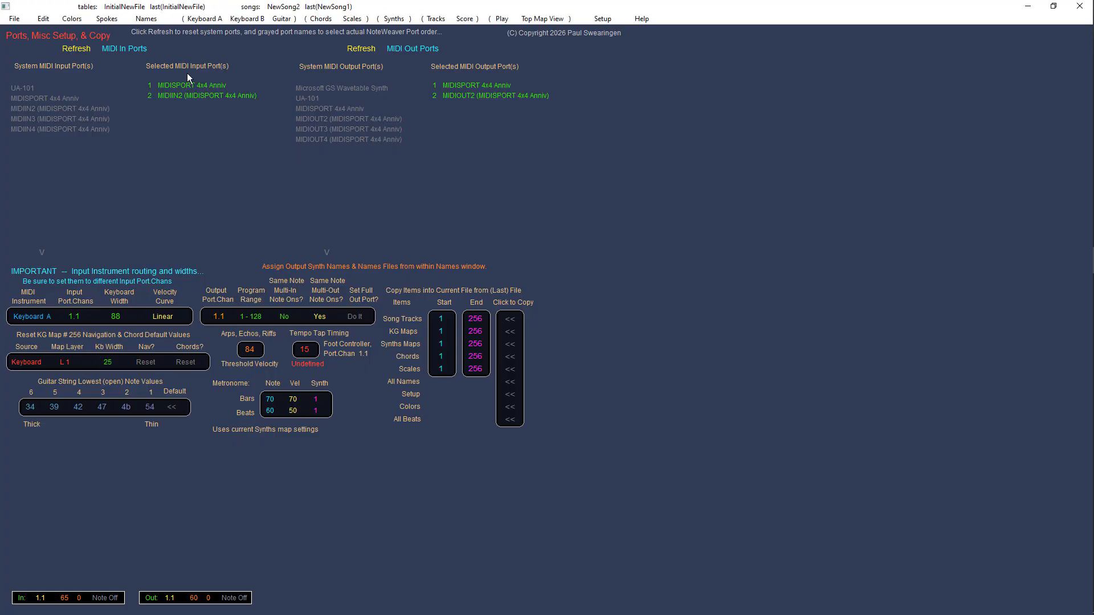
pyautogui.click(602, 17)
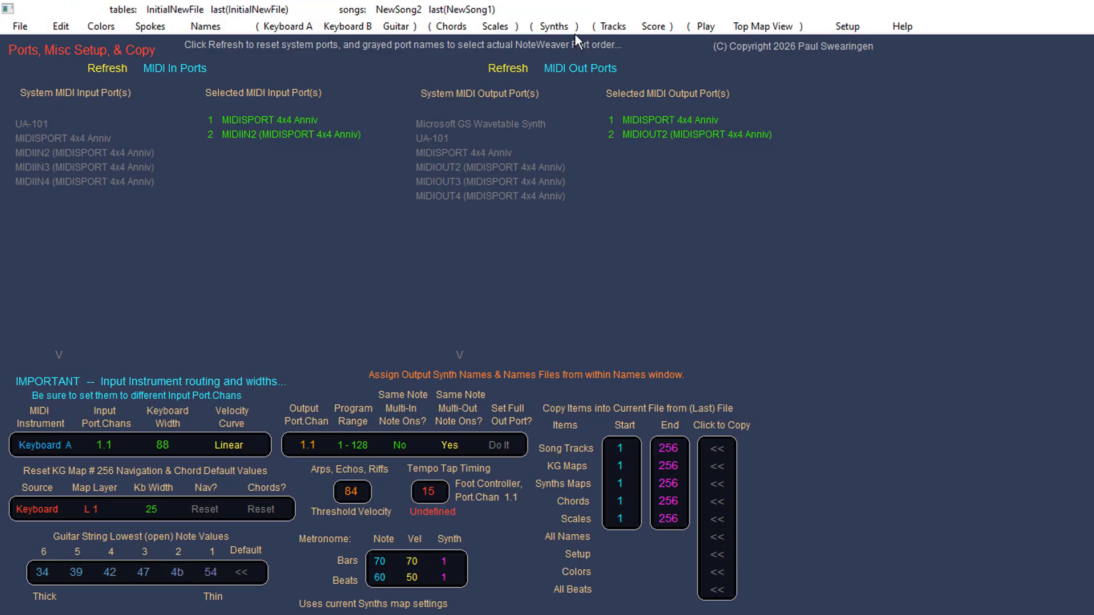
pyautogui.click(613, 26)
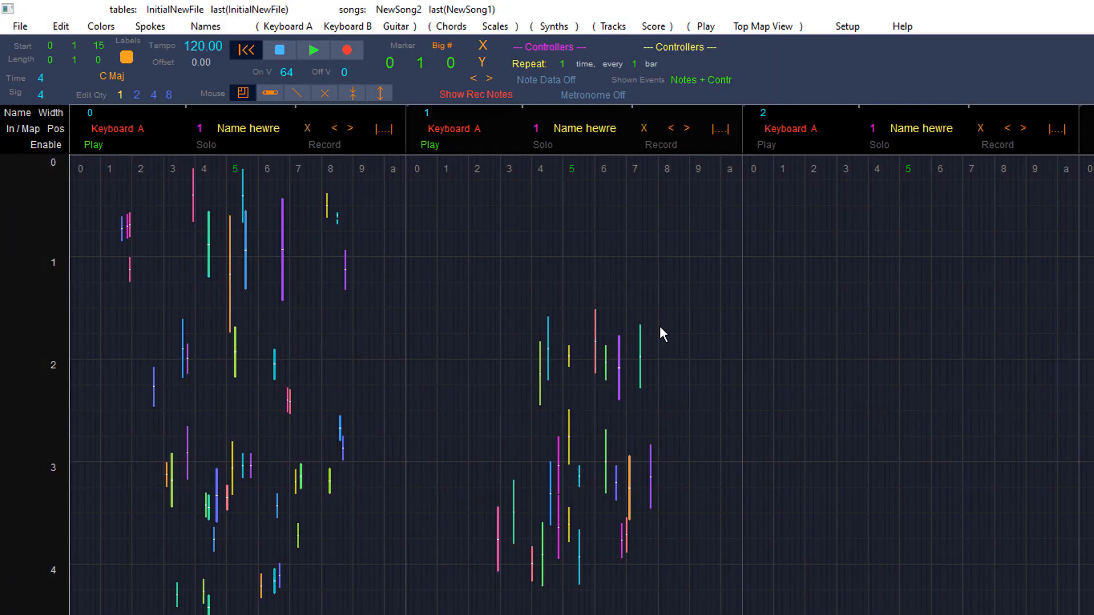